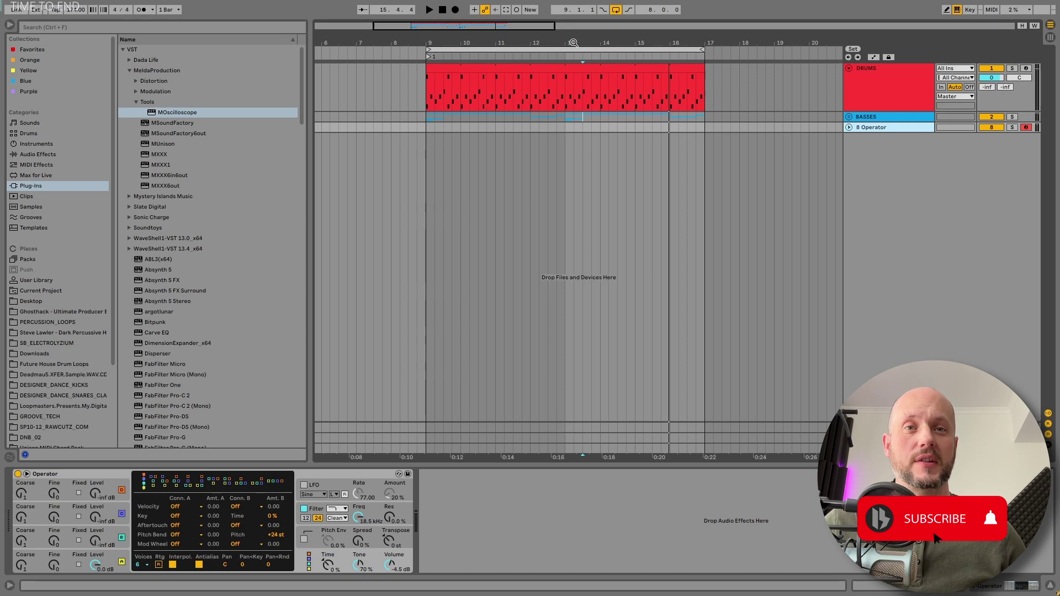
- Search the plug-ins for "shap" and load kHs Shaper after Operator, moving its window clear of the track area's edge
{"action": "scroll", "coordinate": [288, 245], "scroll_direction": "down", "scroll_amount": 5}
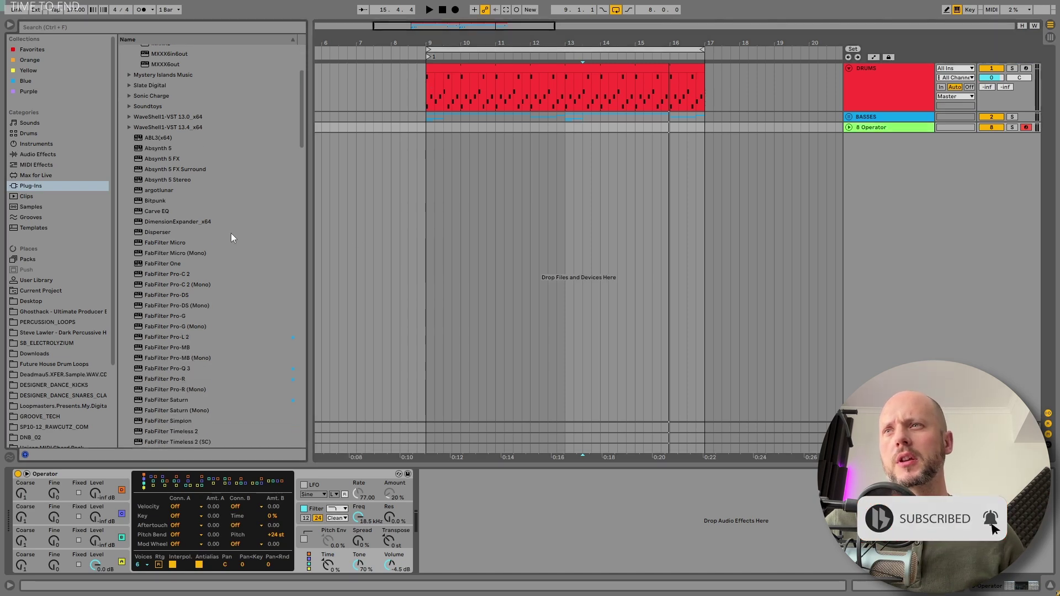
{"action": "left_click", "coordinate": [202, 26]}
{"action": "type", "text": "shap"}
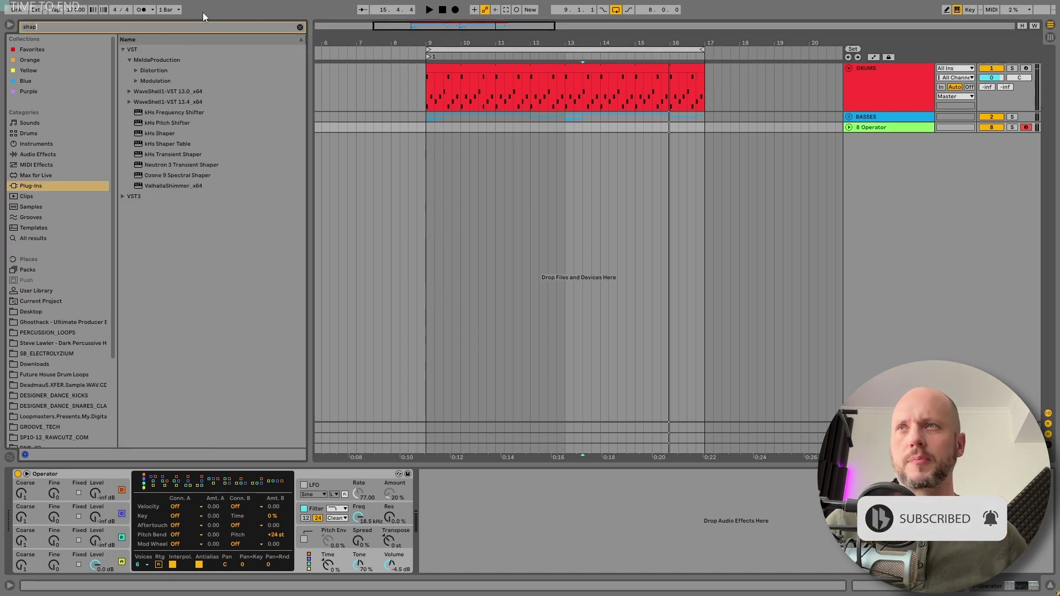
{"action": "left_click", "coordinate": [178, 92]}
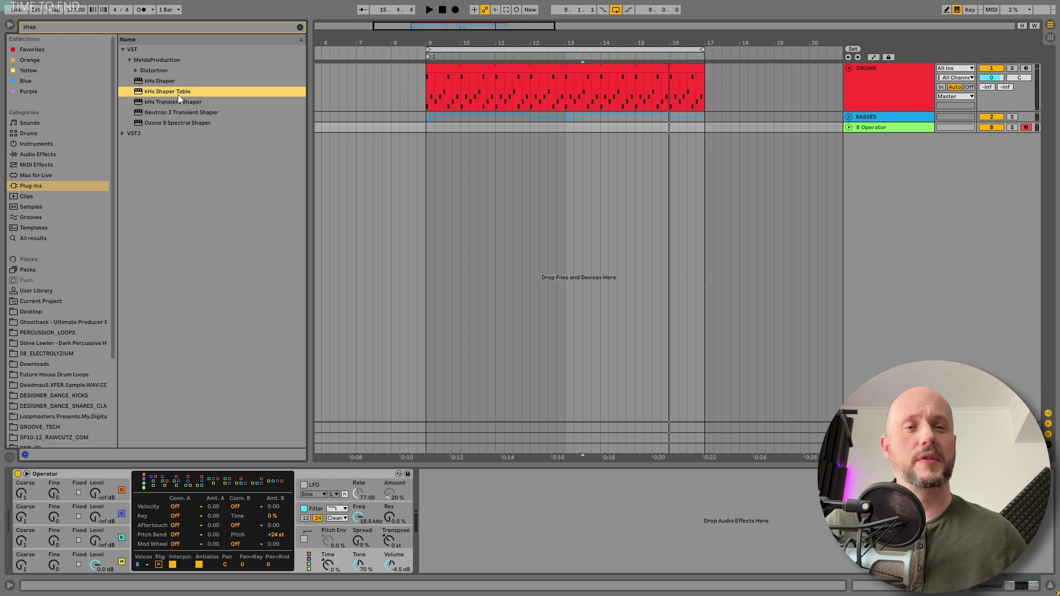
{"action": "left_click", "coordinate": [167, 83]}
{"action": "left_click_drag", "start_coordinate": [167, 84], "coordinate": [491, 516]}
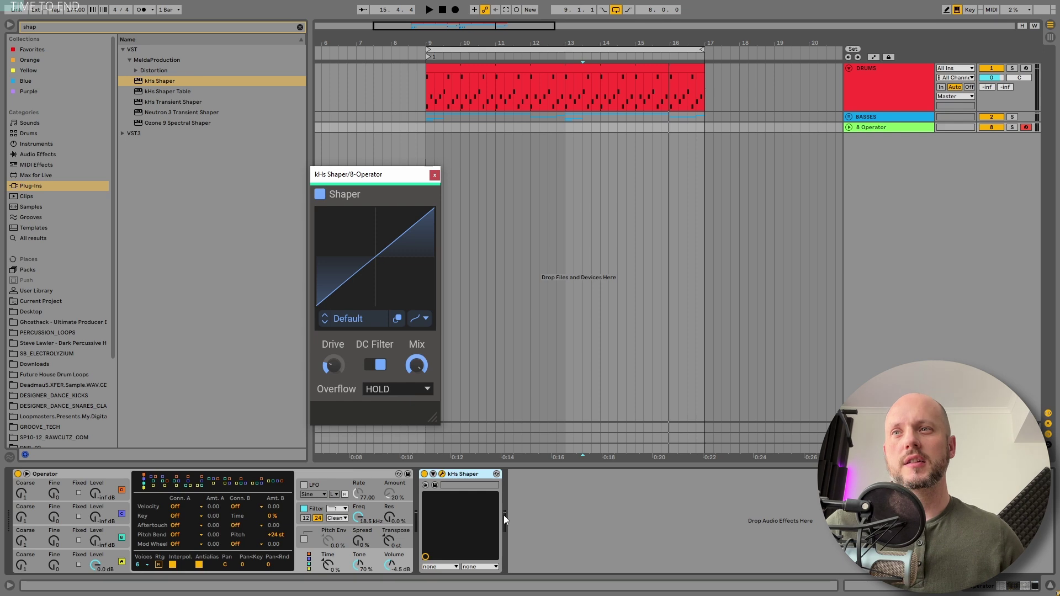
{"action": "left_click", "coordinate": [380, 471]}
{"action": "left_click_drag", "start_coordinate": [383, 178], "coordinate": [442, 166]}
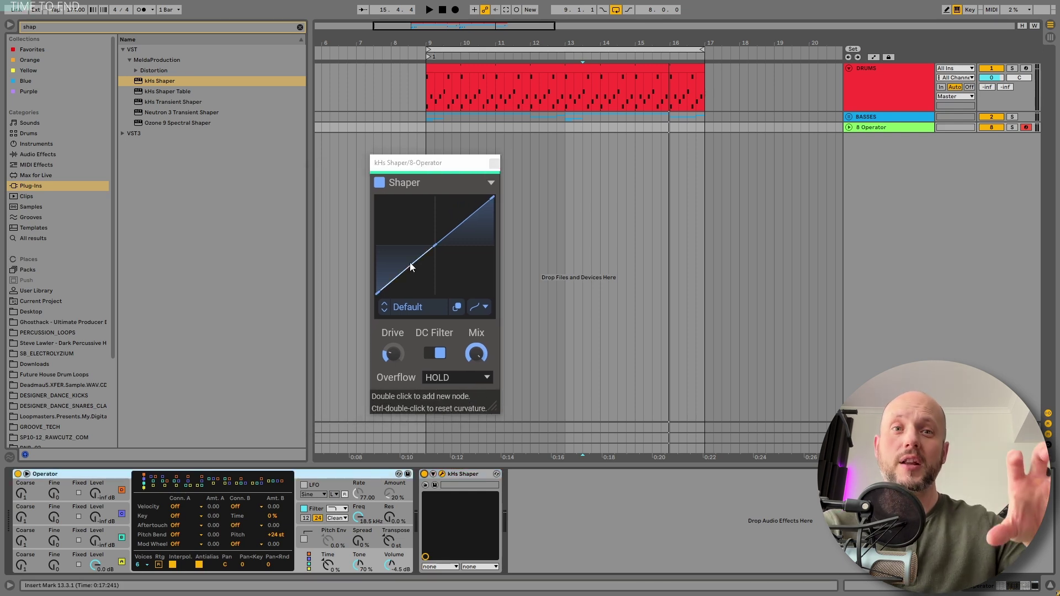
{"action": "left_click", "coordinate": [442, 169]}
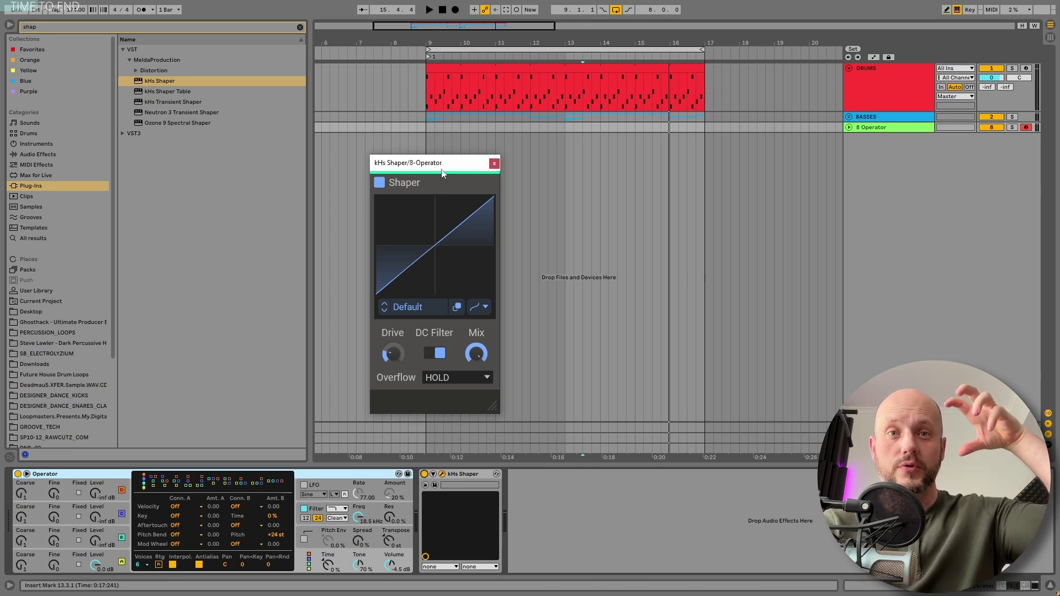
- Add nodes to Shaper's curve, raising a peak in the left half and pulling a valley near the bottom in the right half
{"action": "double_click", "coordinate": [406, 268]}
{"action": "left_click_drag", "start_coordinate": [406, 268], "coordinate": [403, 248]}
{"action": "left_click_drag", "start_coordinate": [465, 221], "coordinate": [468, 270]}
{"action": "double_click", "coordinate": [468, 225]}
{"action": "left_click_drag", "start_coordinate": [403, 248], "coordinate": [402, 207]}
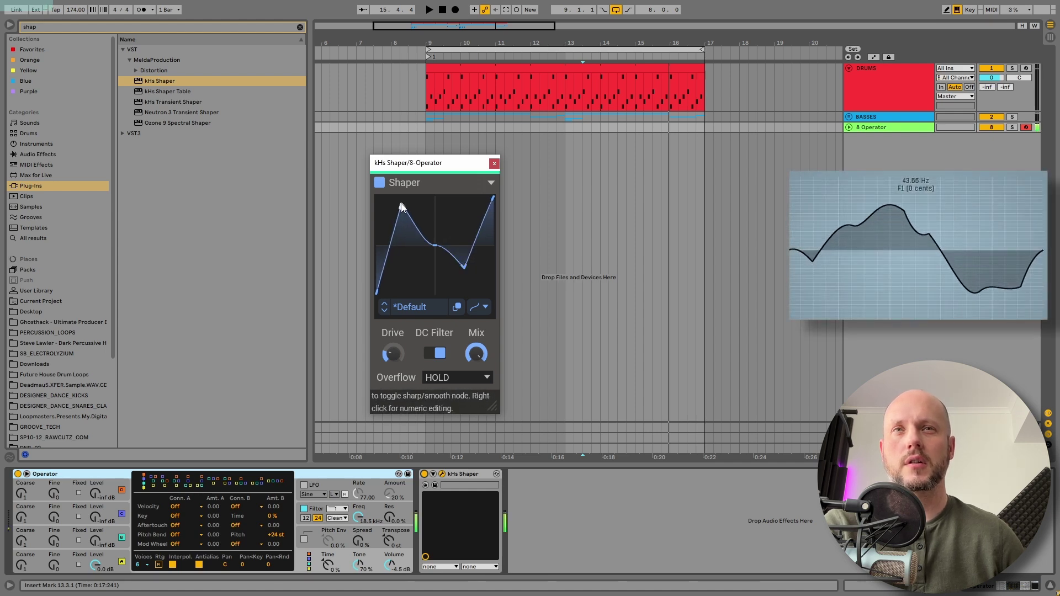
{"action": "left_click_drag", "start_coordinate": [464, 267], "coordinate": [469, 293]}
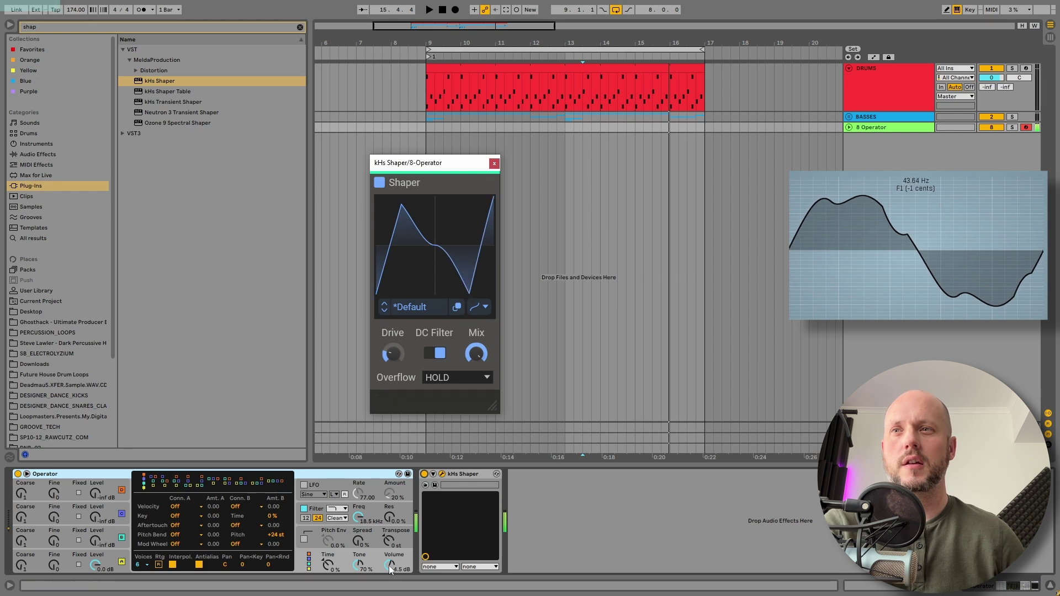
- Lower Operator's volume to -7.0 dB, load Shaper's Complex factory preset Beelzebub and raise the Drive slightly
{"action": "left_click_drag", "start_coordinate": [390, 566], "coordinate": [391, 576]}
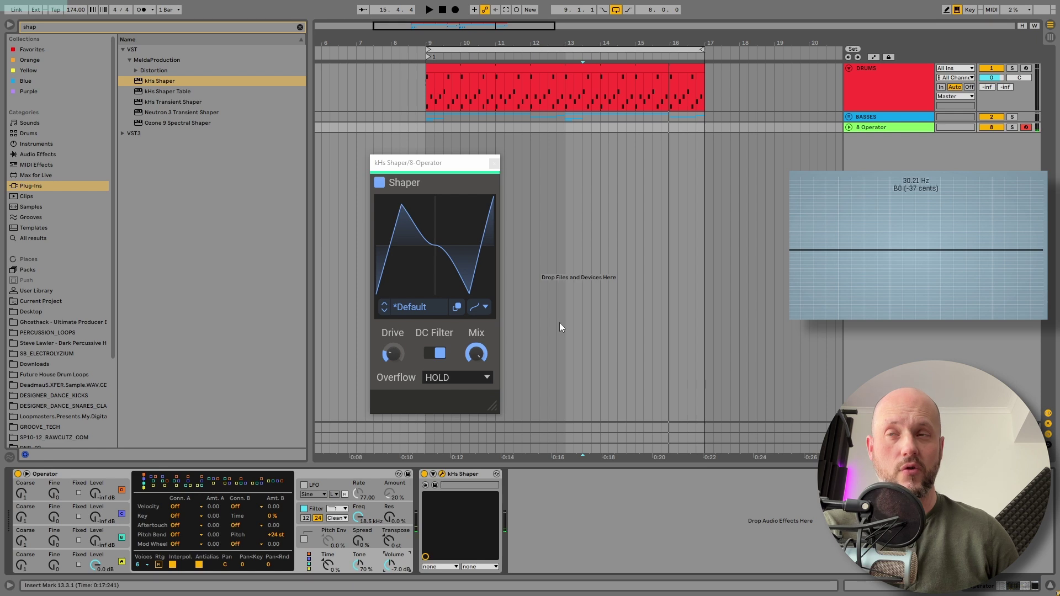
{"action": "left_click", "coordinate": [405, 315]}
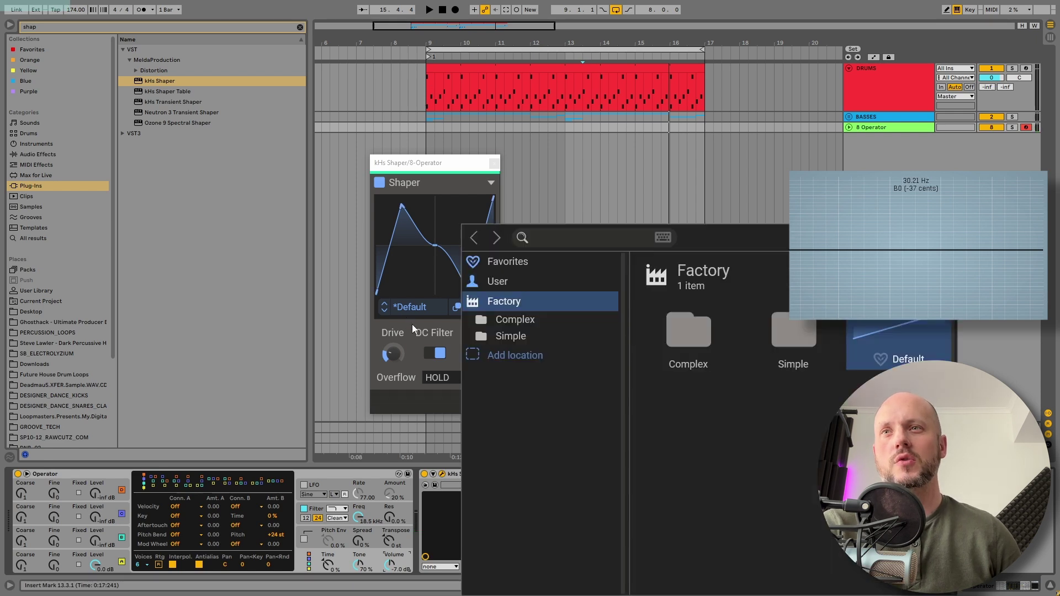
{"action": "left_click", "coordinate": [515, 320]}
{"action": "left_click", "coordinate": [683, 359]}
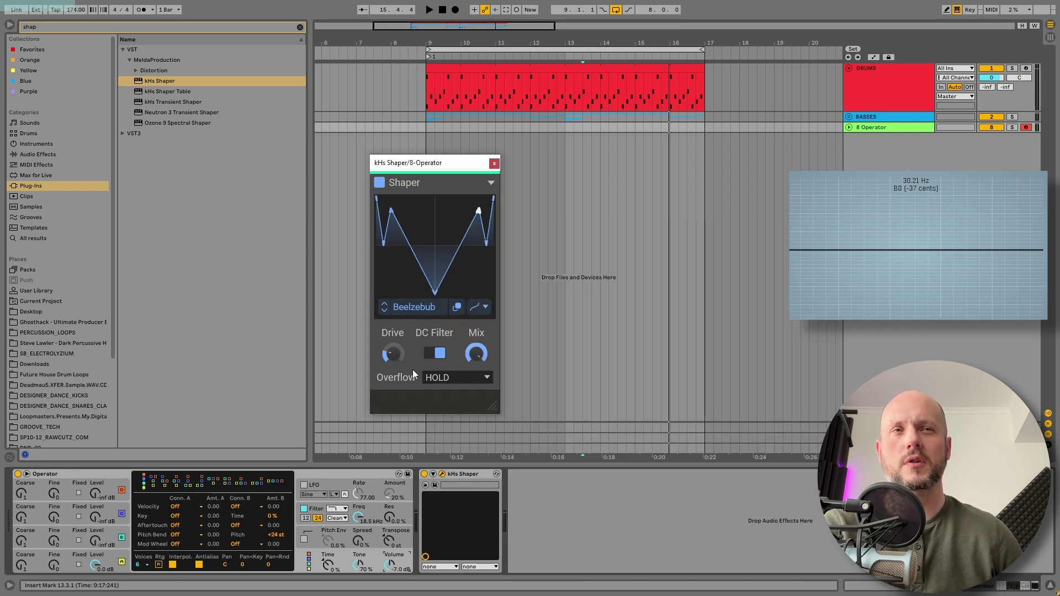
{"action": "mouse_move", "coordinate": [393, 356]}
{"action": "left_mouse_down"}
{"action": "mouse_move", "coordinate": [393, 323]}
{"action": "mouse_move", "coordinate": [393, 341]}
{"action": "left_mouse_up"}
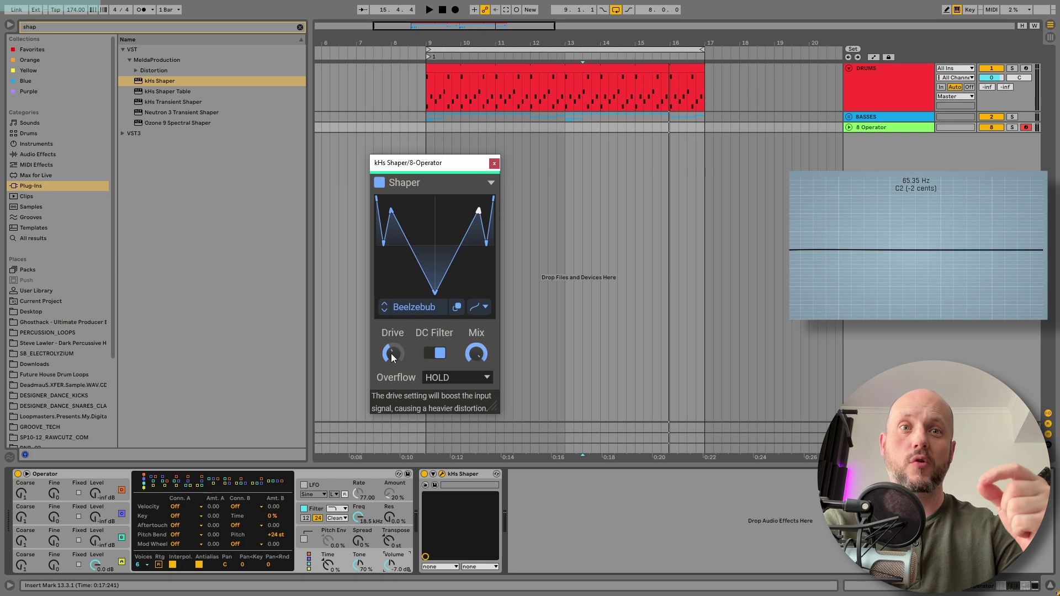
- Set Operator's oscillator B to coarse 11 at -28 dB and oscillator C's level to -22 dB
{"action": "left_click", "coordinate": [111, 536]}
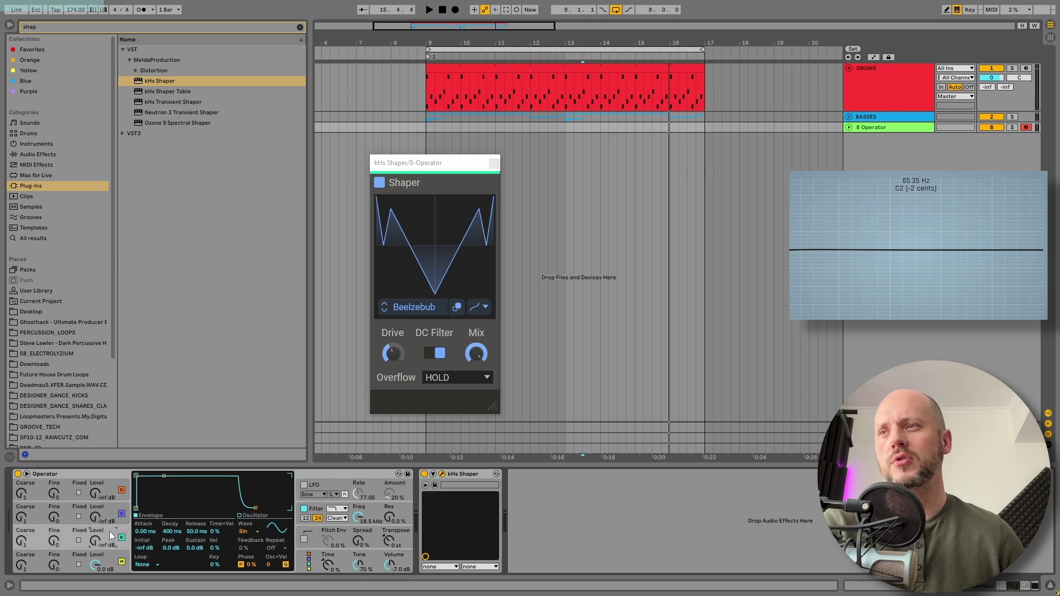
{"action": "mouse_move", "coordinate": [95, 540]}
{"action": "left_mouse_down"}
{"action": "mouse_move", "coordinate": [95, 506]}
{"action": "mouse_move", "coordinate": [95, 537]}
{"action": "left_mouse_up"}
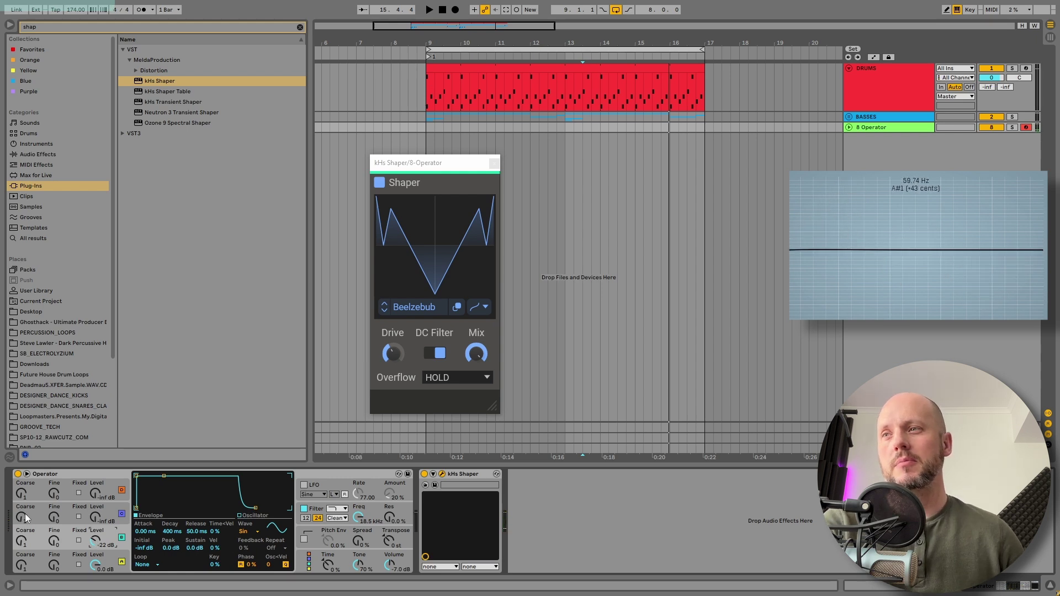
{"action": "left_click_drag", "start_coordinate": [25, 517], "coordinate": [26, 500]}
{"action": "left_click_drag", "start_coordinate": [95, 517], "coordinate": [95, 515]}
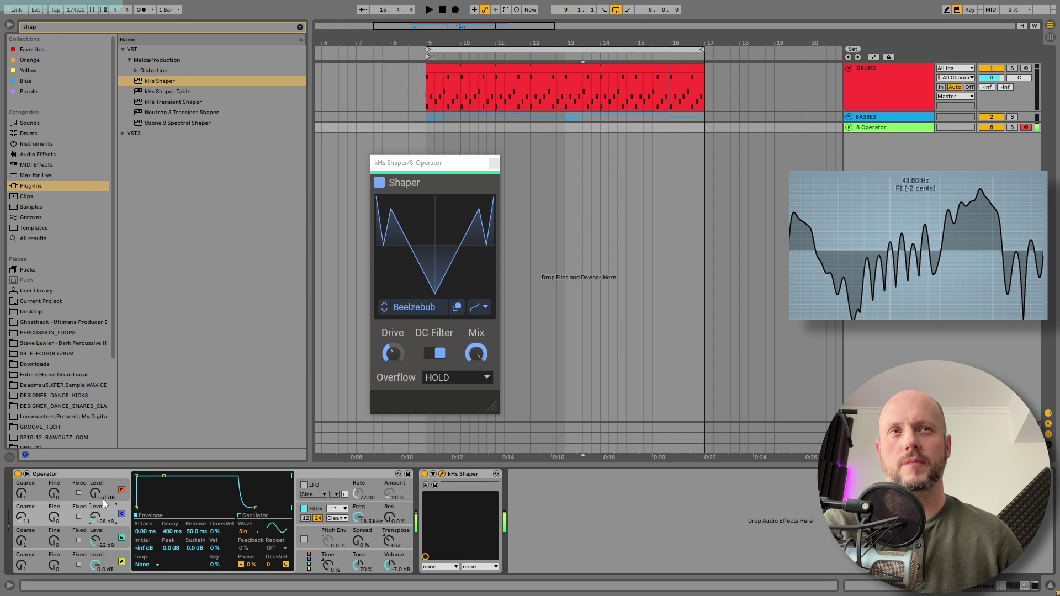
- Change Operator's filter type with 471 Hz frequency and 64 % resonance, and load the Chique preset in Shaper
{"action": "left_click", "coordinate": [338, 516]}
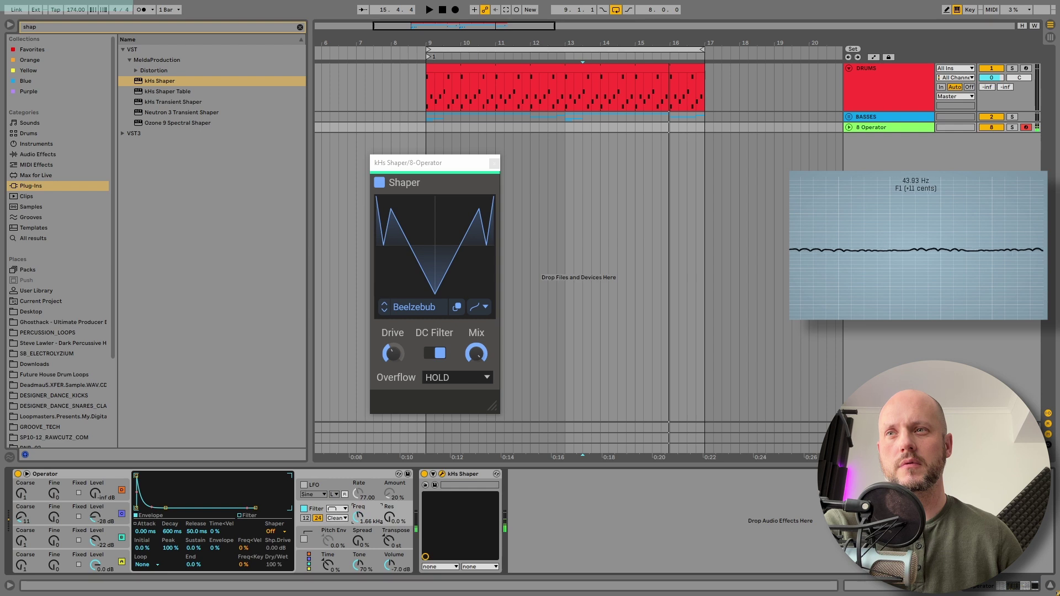
{"action": "left_click_drag", "start_coordinate": [359, 517], "coordinate": [358, 495]}
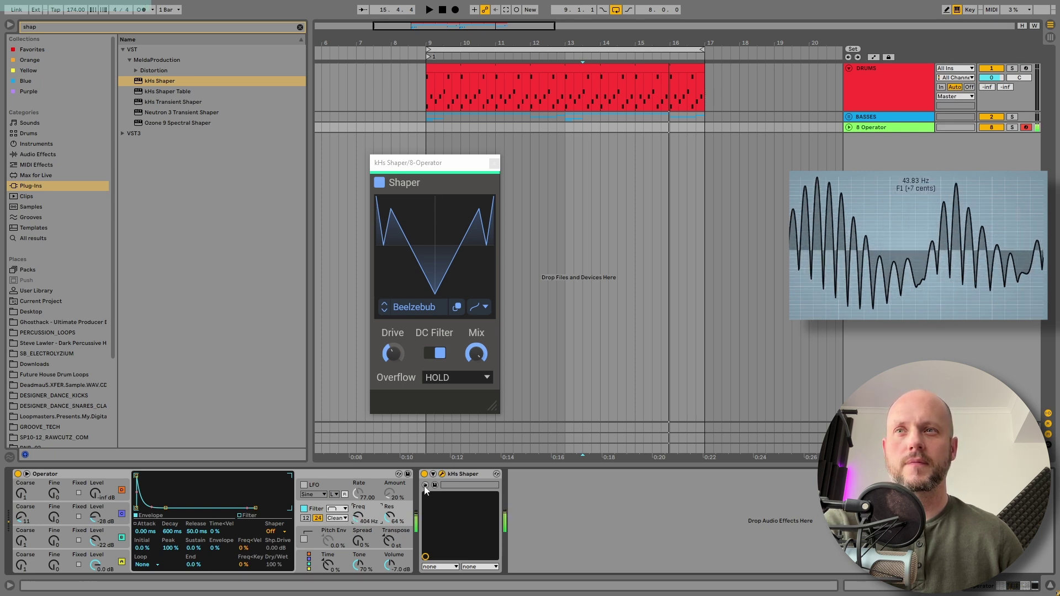
{"action": "left_click", "coordinate": [387, 312]}
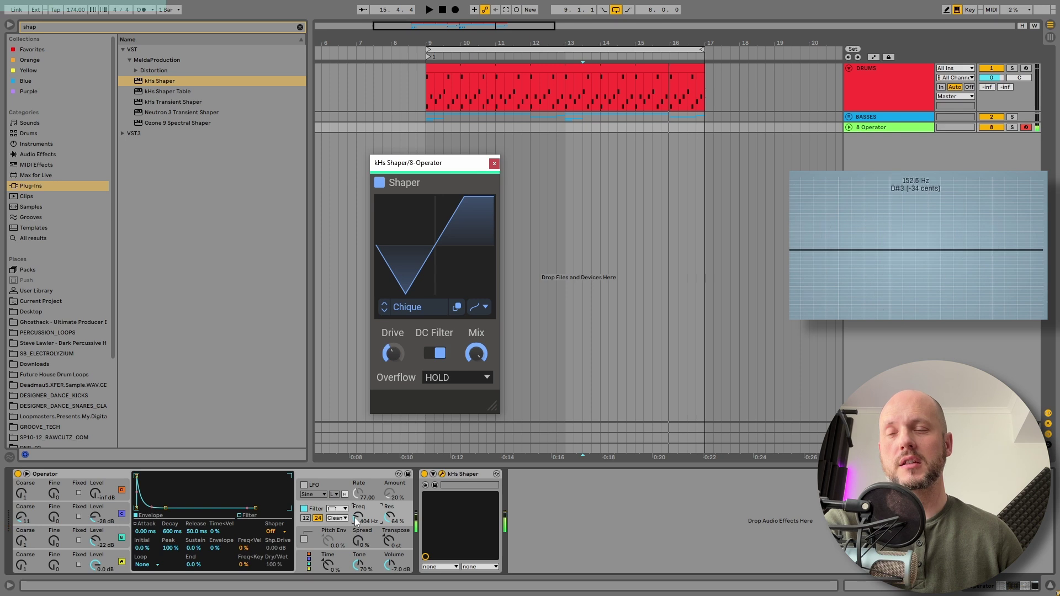
{"action": "left_click_drag", "start_coordinate": [357, 519], "coordinate": [357, 508]}
- Switch Shaper's curve editing to mirrored symmetry and shape a V-like dip with a flat bottom around the centre
{"action": "left_click", "coordinate": [478, 307]}
{"action": "left_click", "coordinate": [459, 326]}
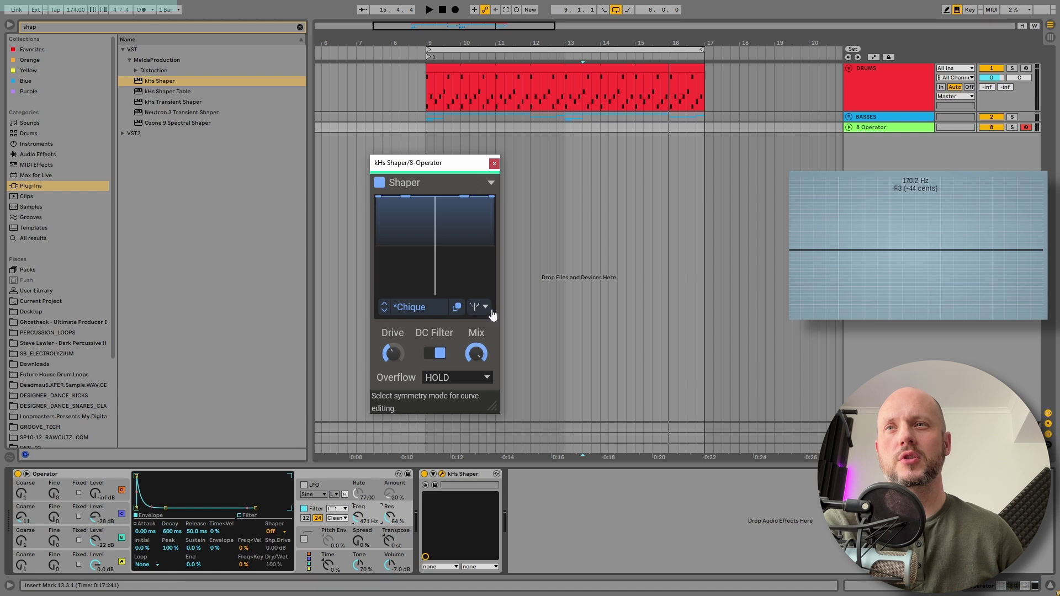
{"action": "left_click_drag", "start_coordinate": [465, 198], "coordinate": [458, 227]}
{"action": "double_click", "coordinate": [464, 259]}
{"action": "left_click_drag", "start_coordinate": [414, 286], "coordinate": [423, 278]}
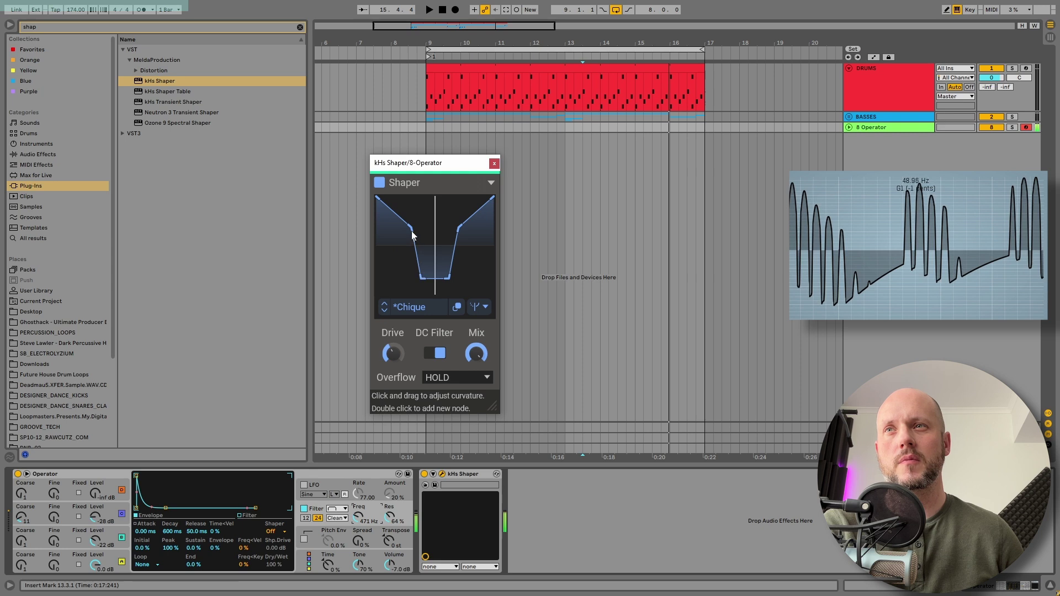
{"action": "left_click_drag", "start_coordinate": [411, 228], "coordinate": [402, 252]}
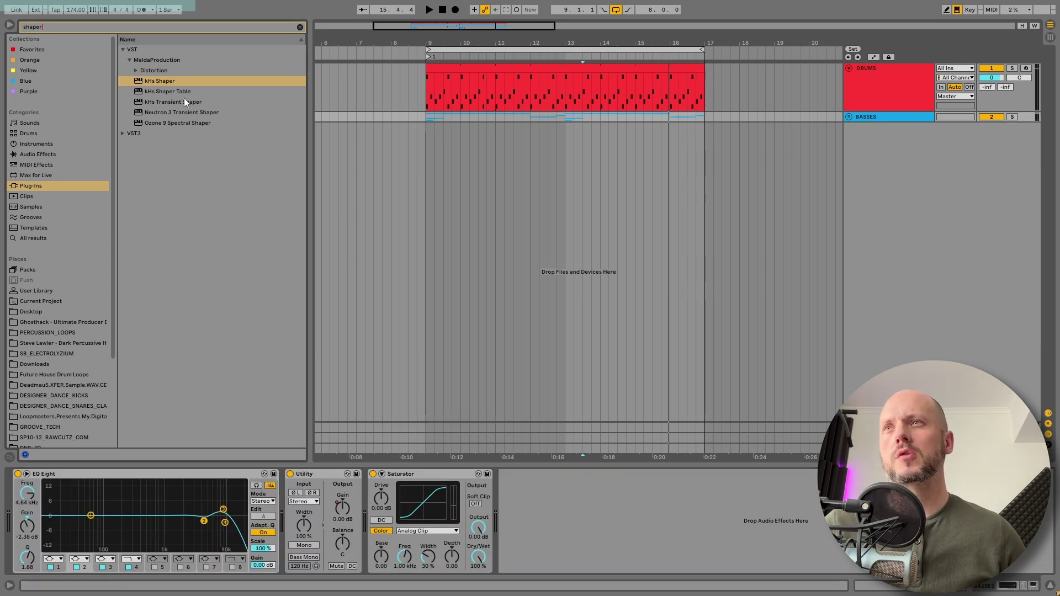
- Load kHs Shaper Table on a new audio track, and find Serum_x64 and load it on its own track
{"action": "left_click", "coordinate": [171, 94]}
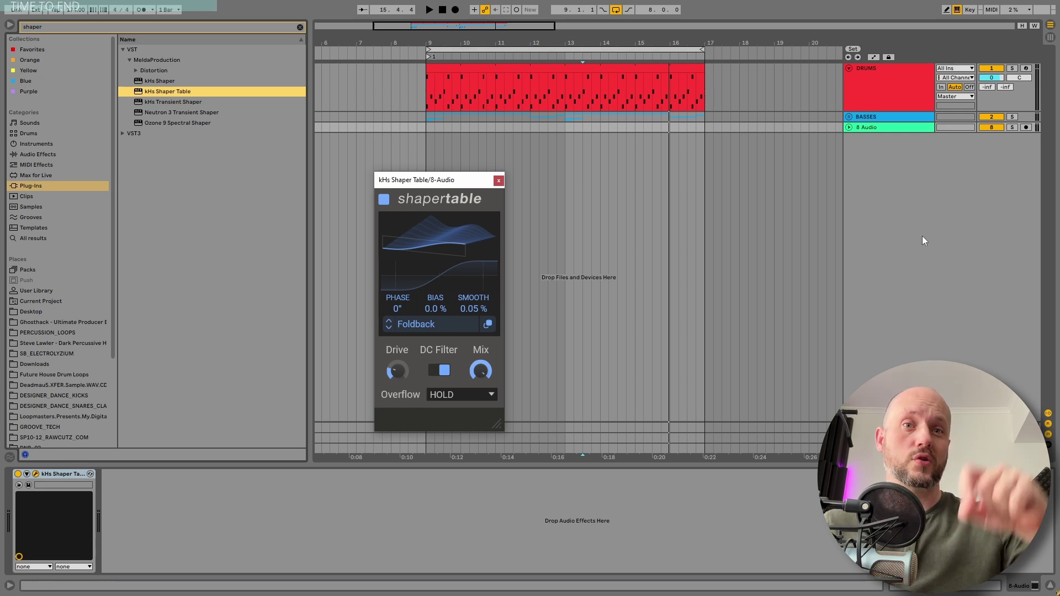
{"action": "key", "text": "ctrl+f"}
{"action": "type", "text": "serum"}
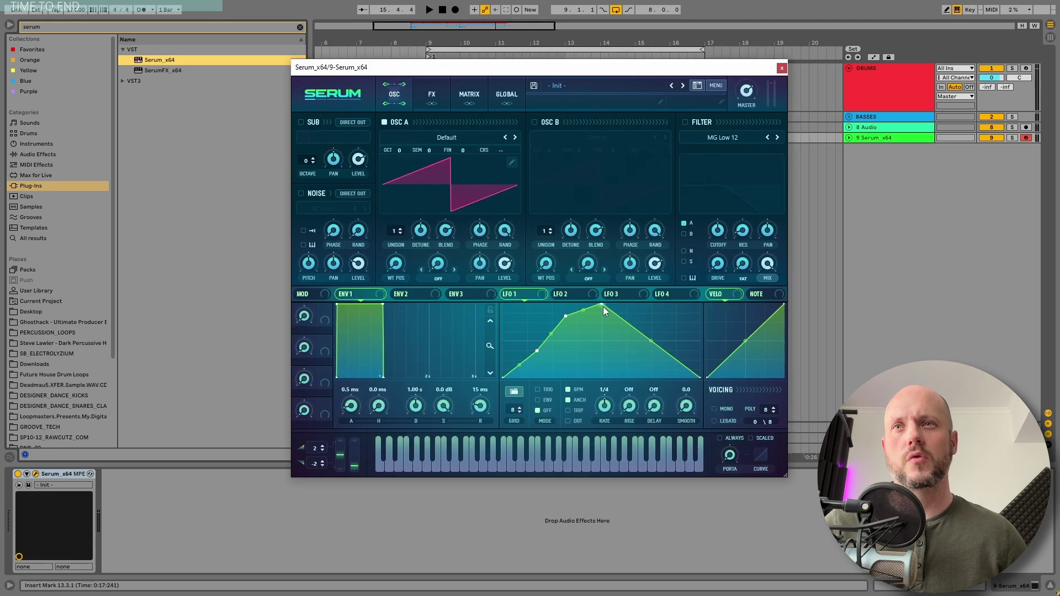
- Draw a zigzag with three peaks in Serum's LFO 1 and transfer that shape to Oscillator A as its waveform
{"action": "left_click_drag", "start_coordinate": [602, 306], "coordinate": [586, 366]}
{"action": "double_click", "coordinate": [613, 319]}
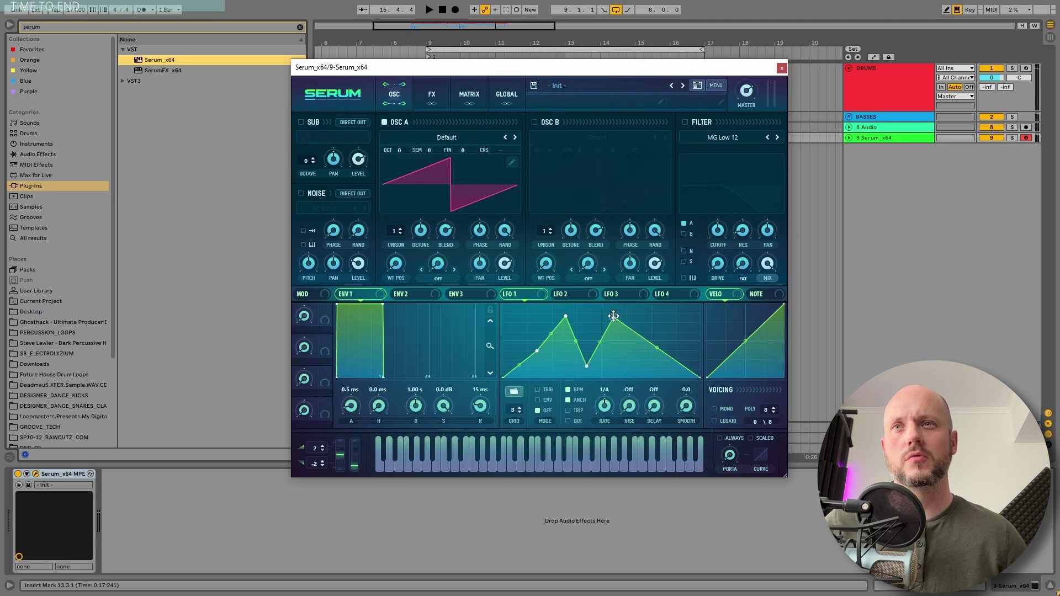
{"action": "double_click", "coordinate": [676, 320]}
{"action": "left_click_drag", "start_coordinate": [505, 293], "coordinate": [446, 182]}
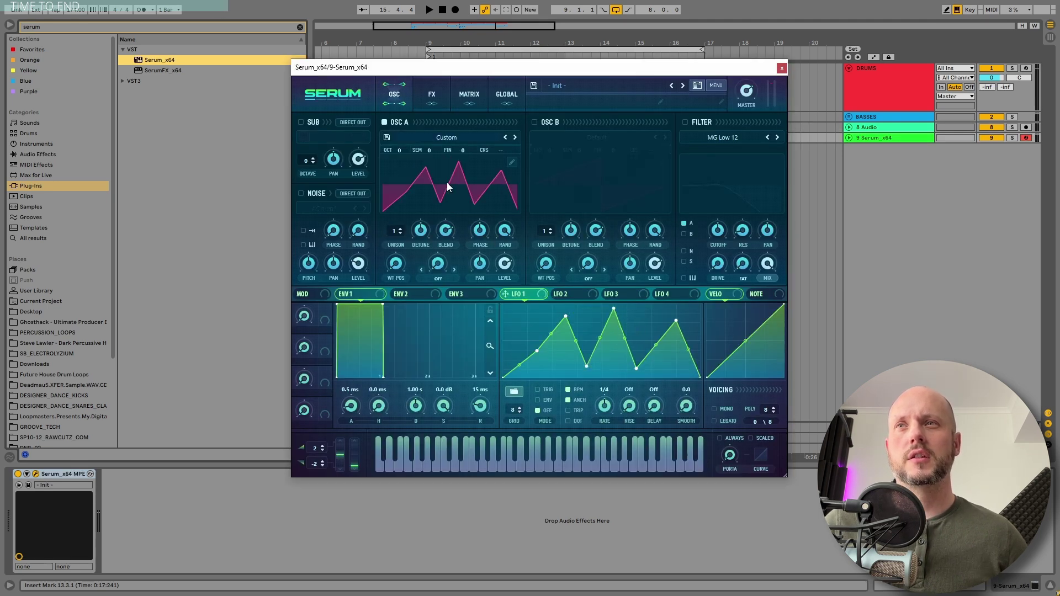
- Add a second frame to Oscillator A's wavetable and fill it with a flatter, reshaped LFO 1 curve
{"action": "left_click", "coordinate": [512, 162]}
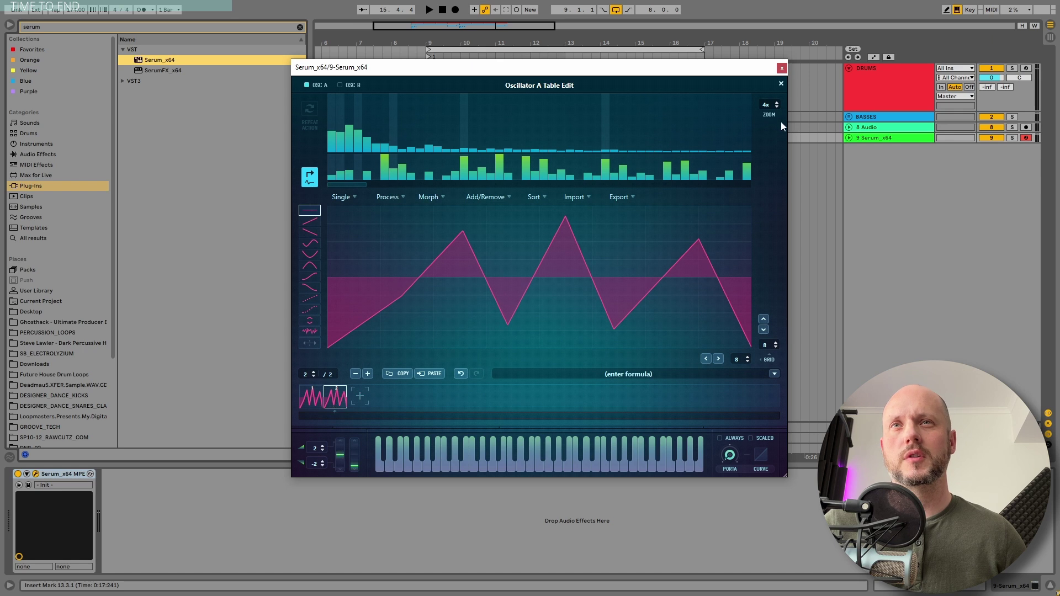
{"action": "left_click", "coordinate": [782, 83]}
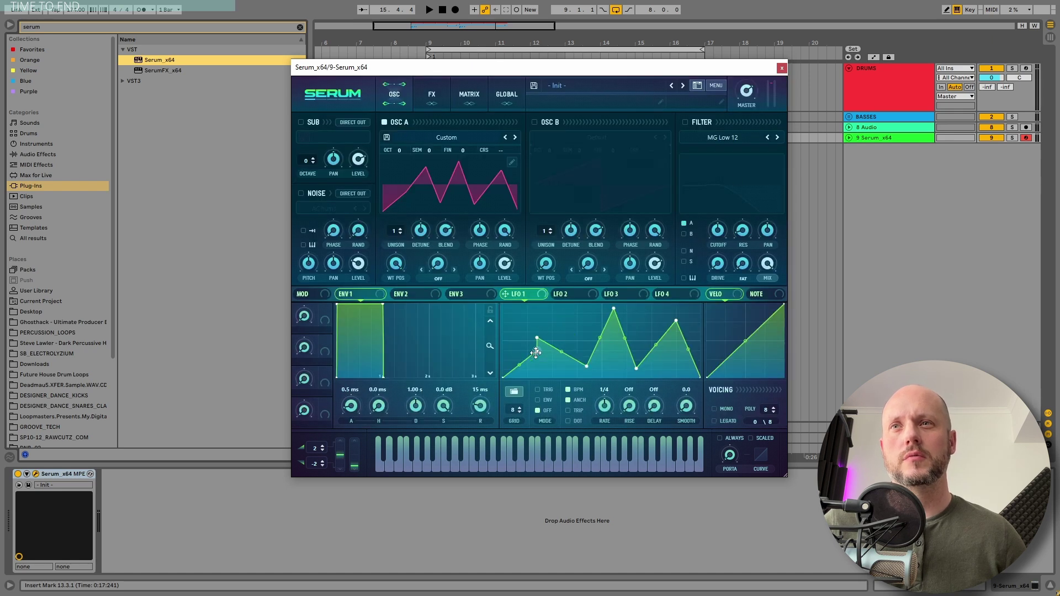
{"action": "left_click_drag", "start_coordinate": [585, 366], "coordinate": [577, 350]}
{"action": "left_click_drag", "start_coordinate": [613, 309], "coordinate": [607, 324]}
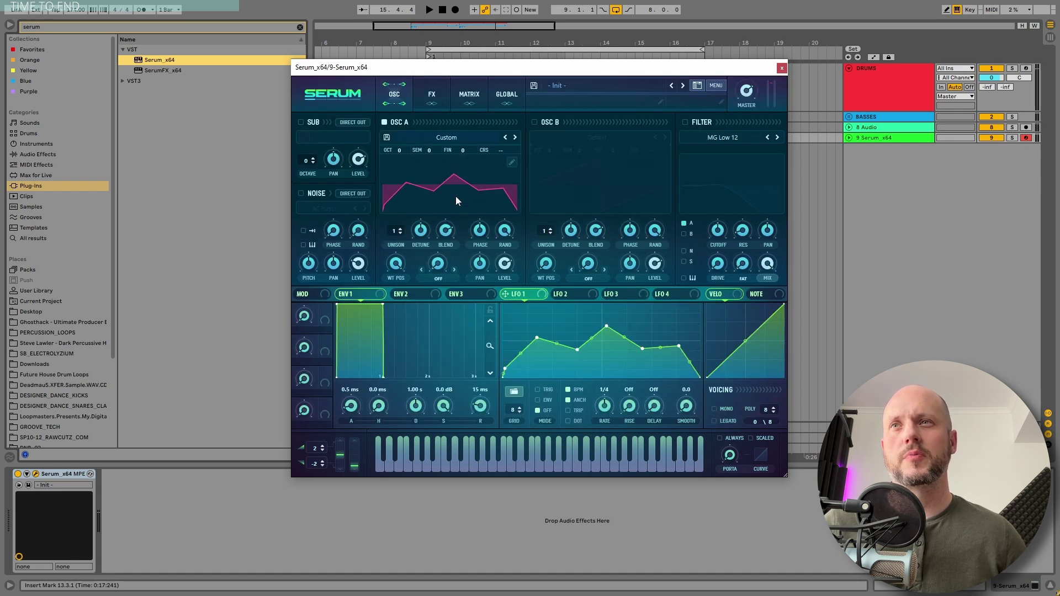
- Morph Oscillator A's two frames with Morph - Spectral and Morph - Crossfade, and sweep the wavetable position back to the first frame
{"action": "left_click", "coordinate": [511, 161]}
{"action": "left_click", "coordinate": [428, 197]}
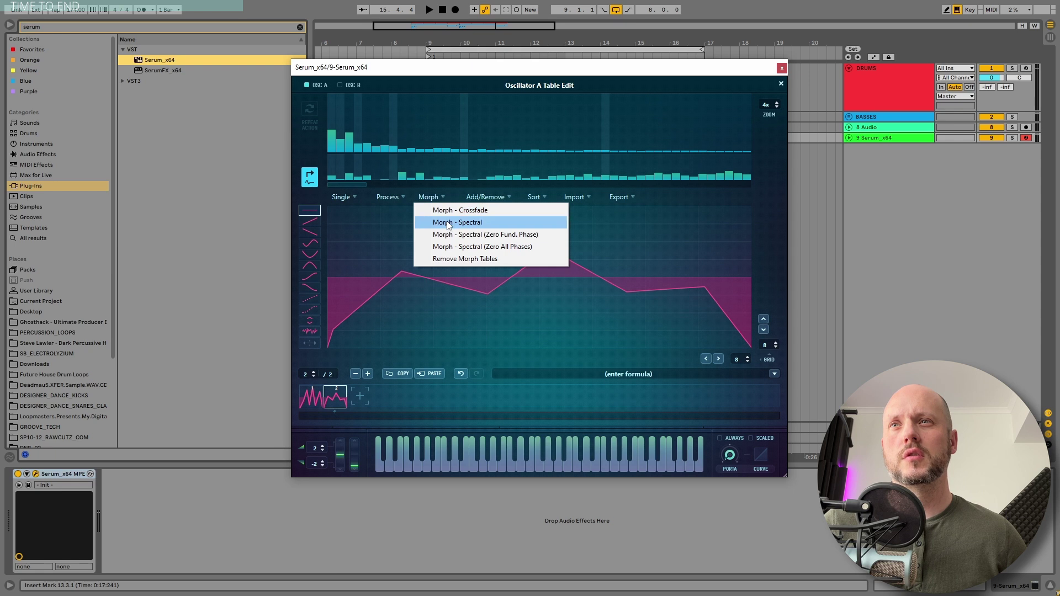
{"action": "left_click", "coordinate": [439, 223]}
{"action": "left_click", "coordinate": [425, 199]}
{"action": "left_click", "coordinate": [439, 215]}
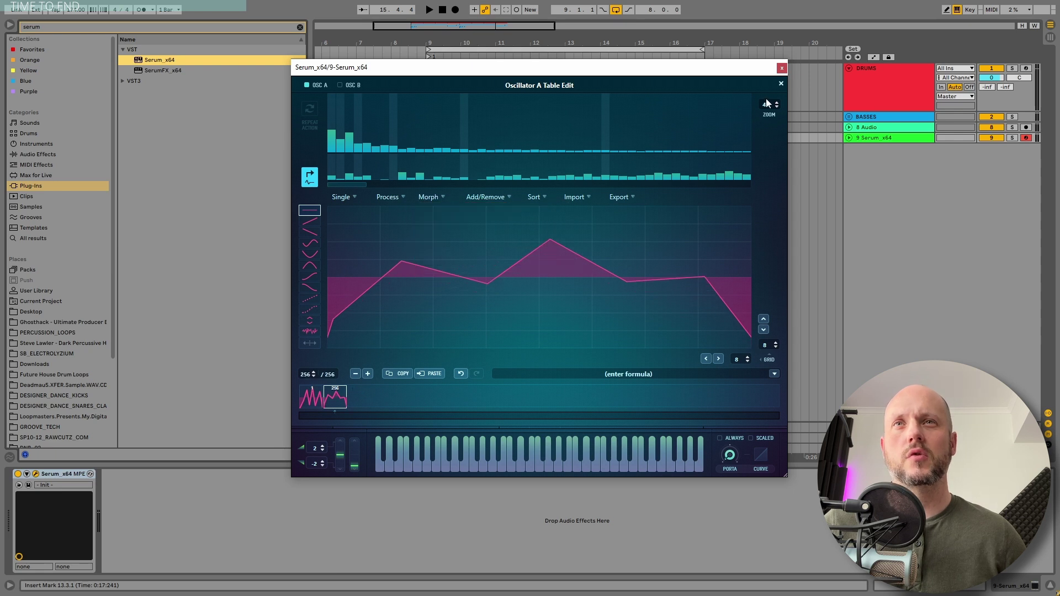
{"action": "left_click", "coordinate": [781, 84]}
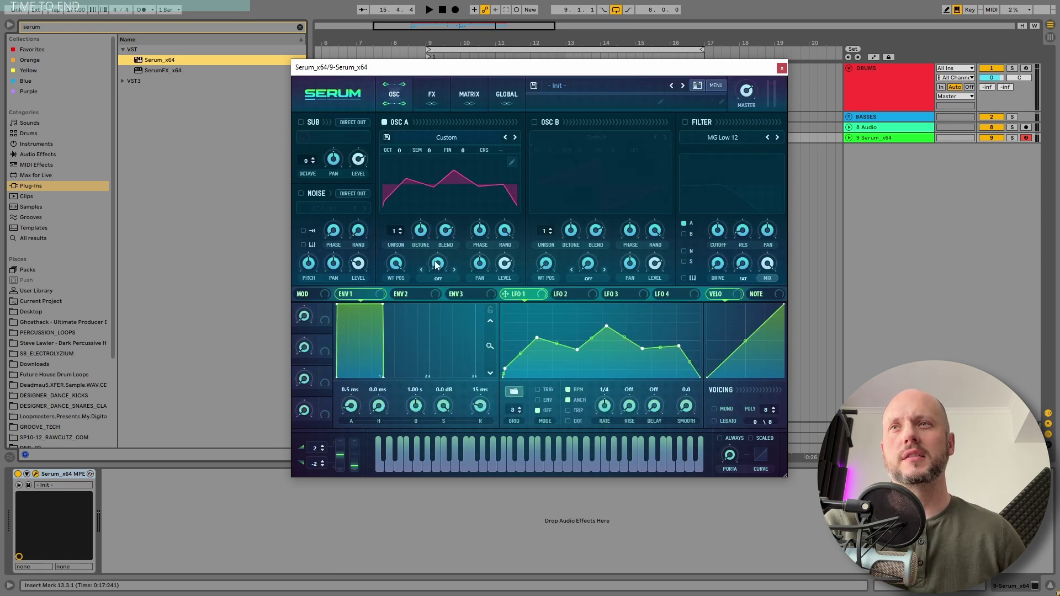
{"action": "left_click_drag", "start_coordinate": [396, 266], "coordinate": [394, 274]}
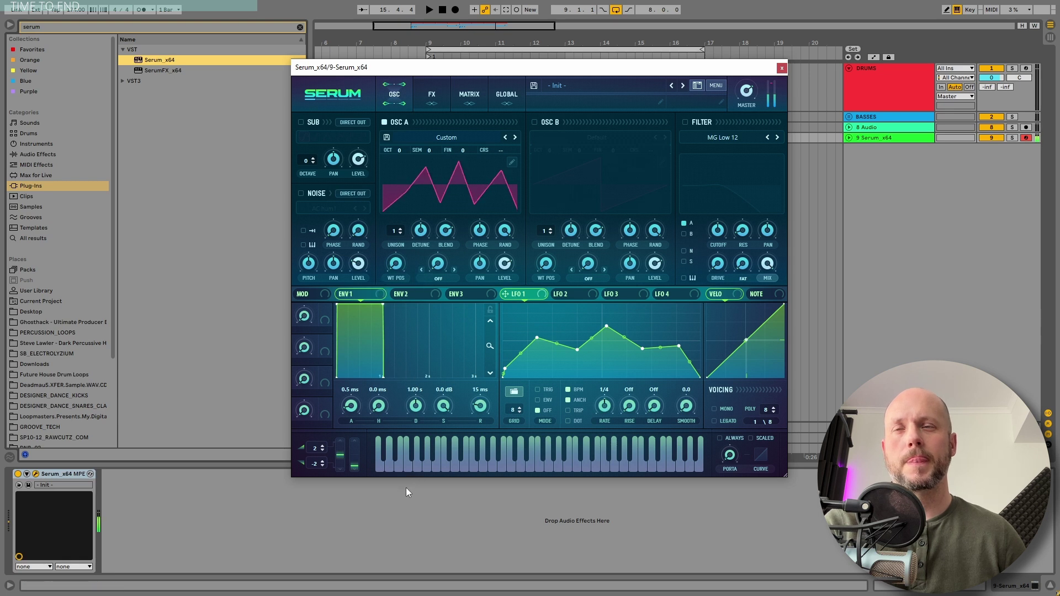
- Save Oscillator A's wavetable on the Desktop as whatever.wav, using the existing file's name
{"action": "left_click", "coordinate": [388, 137]}
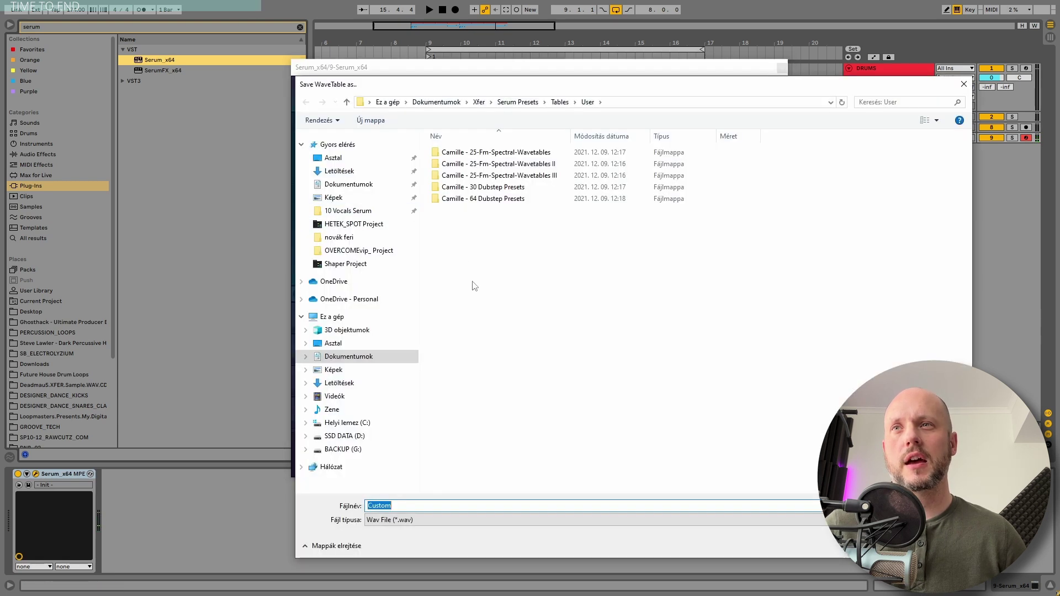
{"action": "left_click", "coordinate": [315, 163]}
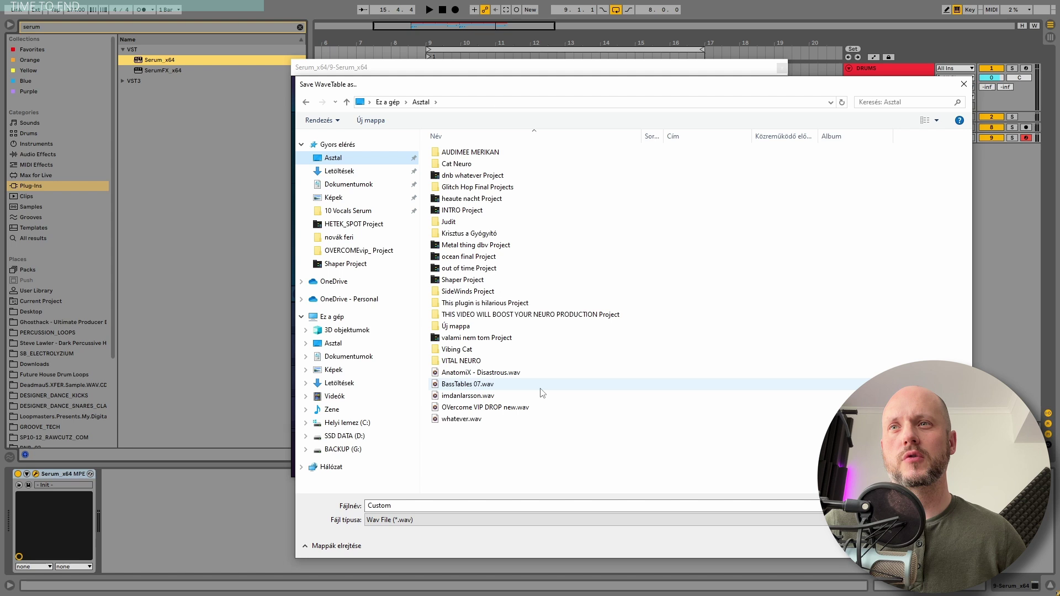
{"action": "left_click", "coordinate": [460, 421]}
{"action": "left_click", "coordinate": [883, 546]}
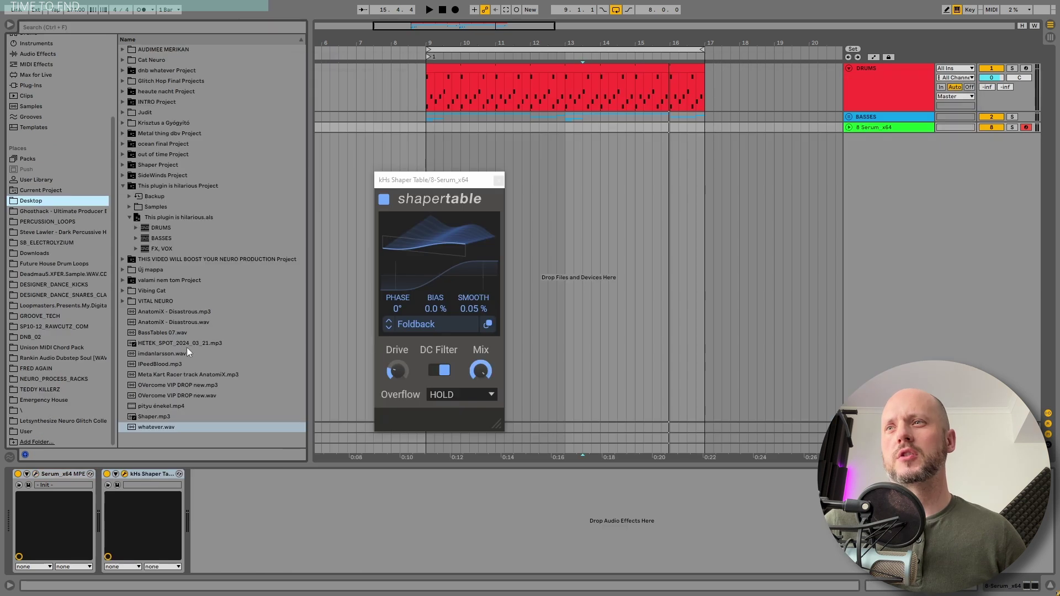
- Load whatever.wav from the Desktop into kHs Shaper Table, try different frames and drive amounts, and set the bias to -15 %
{"action": "left_click_drag", "start_coordinate": [154, 433], "coordinate": [400, 282]}
{"action": "left_click_drag", "start_coordinate": [425, 241], "coordinate": [427, 243]}
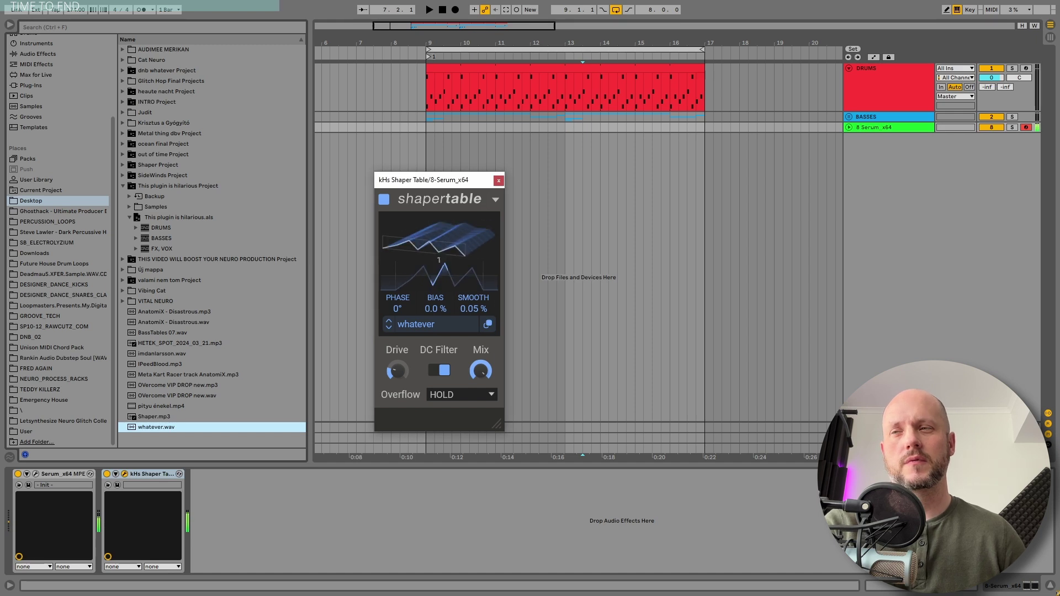
{"action": "left_click_drag", "start_coordinate": [399, 371], "coordinate": [399, 362]}
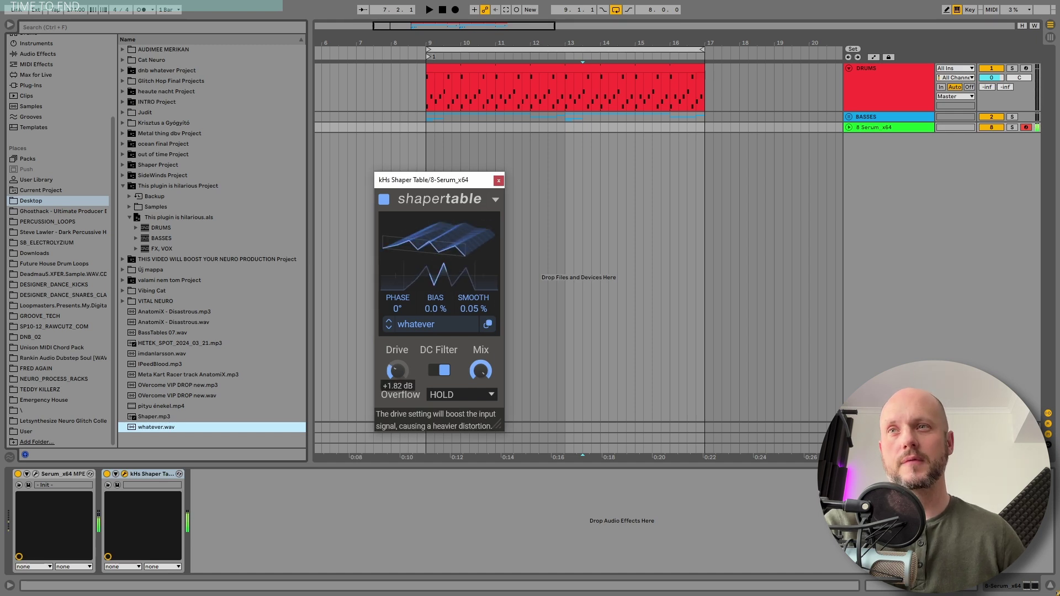
{"action": "mouse_move", "coordinate": [439, 248]}
{"action": "left_mouse_down"}
{"action": "mouse_move", "coordinate": [438, 237]}
{"action": "mouse_move", "coordinate": [438, 261]}
{"action": "left_mouse_up"}
{"action": "left_click_drag", "start_coordinate": [435, 308], "coordinate": [435, 341]}
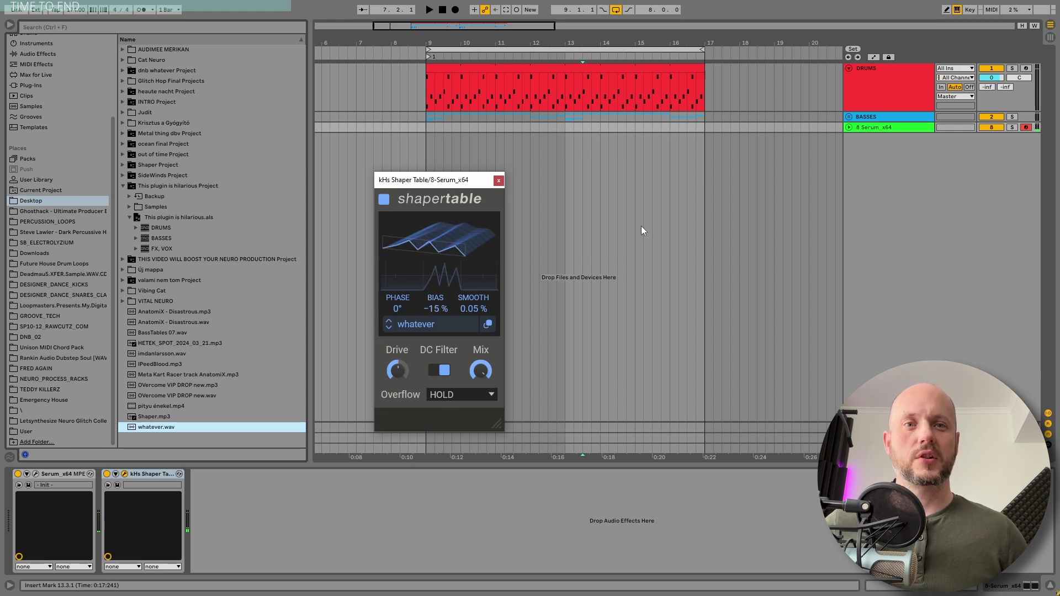
- Delete the existing Serum_x64 track and load a fresh Serum_x64 from the plug-ins by searching for "ser"
{"action": "left_click", "coordinate": [895, 127]}
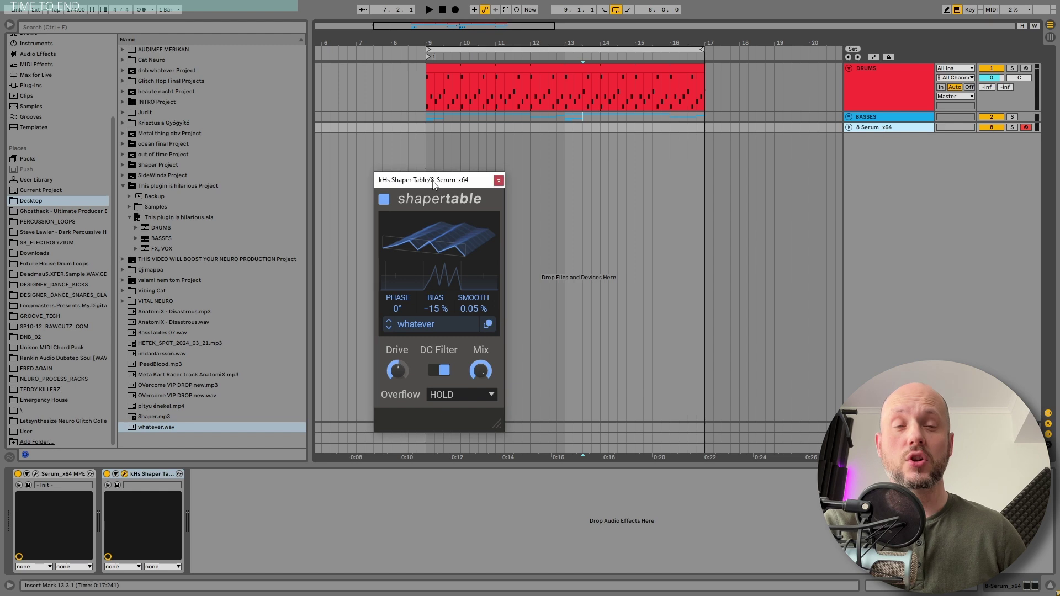
{"action": "left_click_drag", "start_coordinate": [434, 184], "coordinate": [437, 183]}
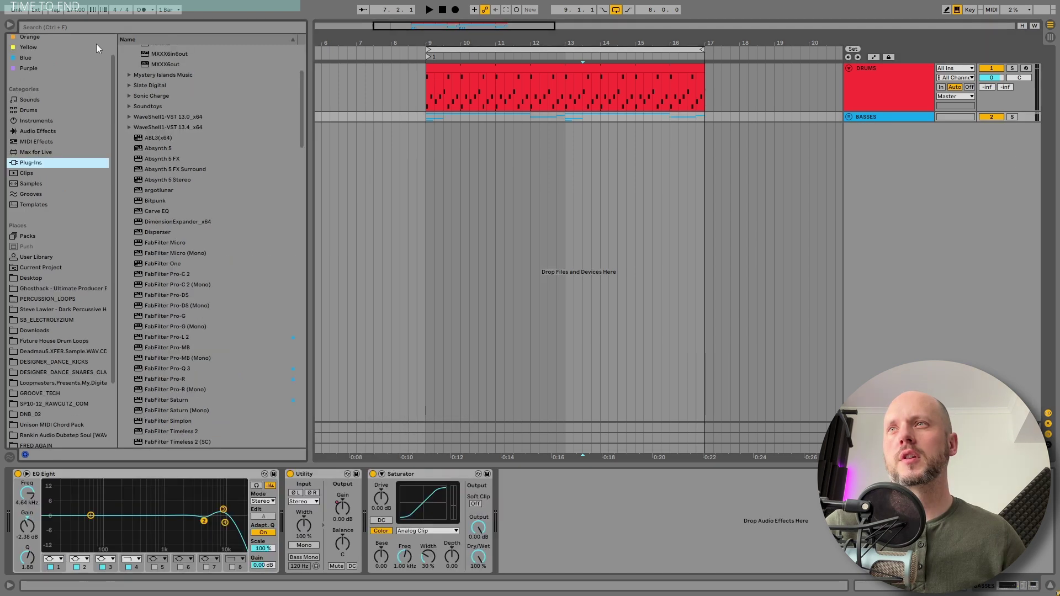
{"action": "left_click", "coordinate": [31, 185]}
{"action": "left_click", "coordinate": [100, 28]}
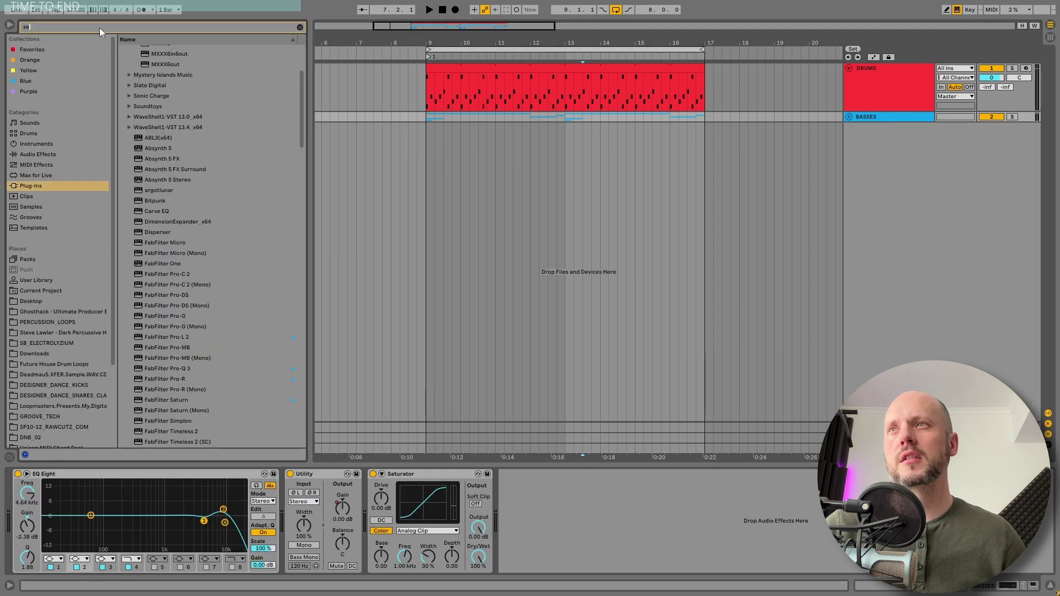
{"action": "type", "text": "ser"}
{"action": "double_click", "coordinate": [144, 62]}
- Give Oscillator A's Analog_BD_Sin waveform two unison voices and warp it with Sync 1/2 Win
{"action": "left_click", "coordinate": [490, 329]}
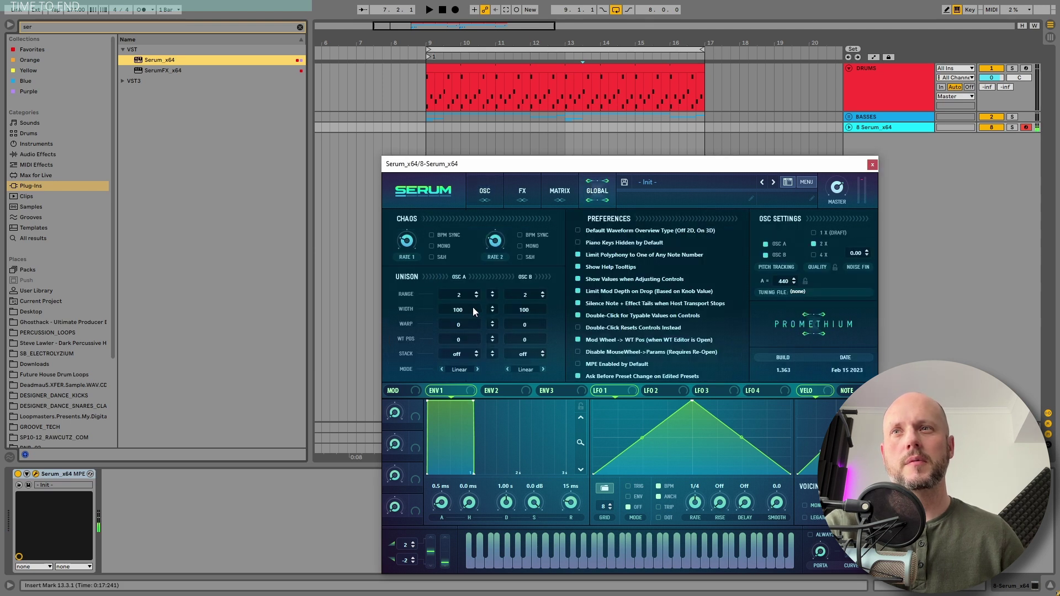
{"action": "left_click", "coordinate": [470, 192]}
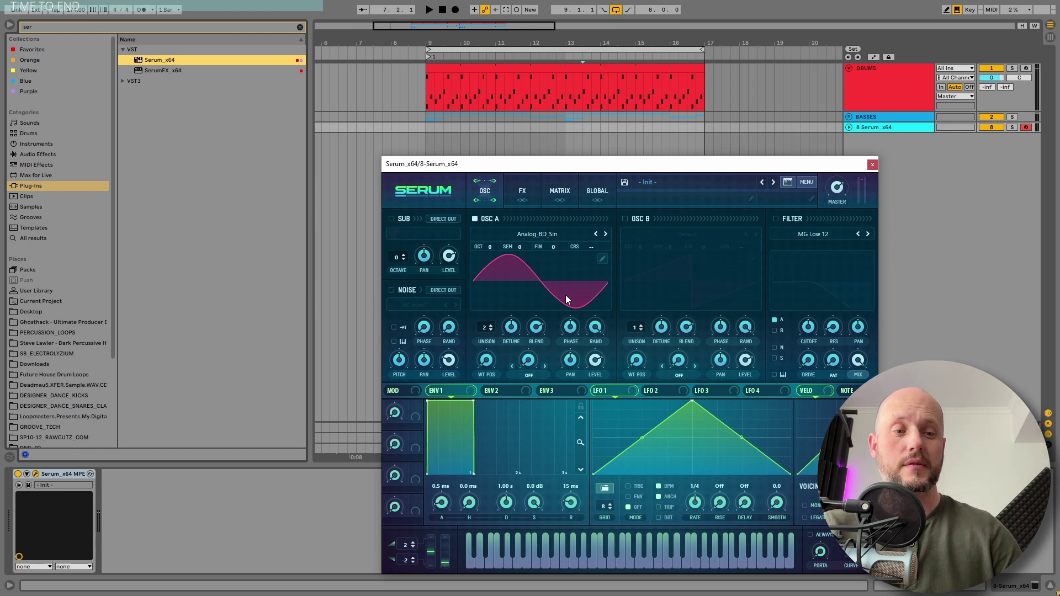
{"action": "left_click", "coordinate": [529, 373]}
{"action": "left_click", "coordinate": [561, 117]}
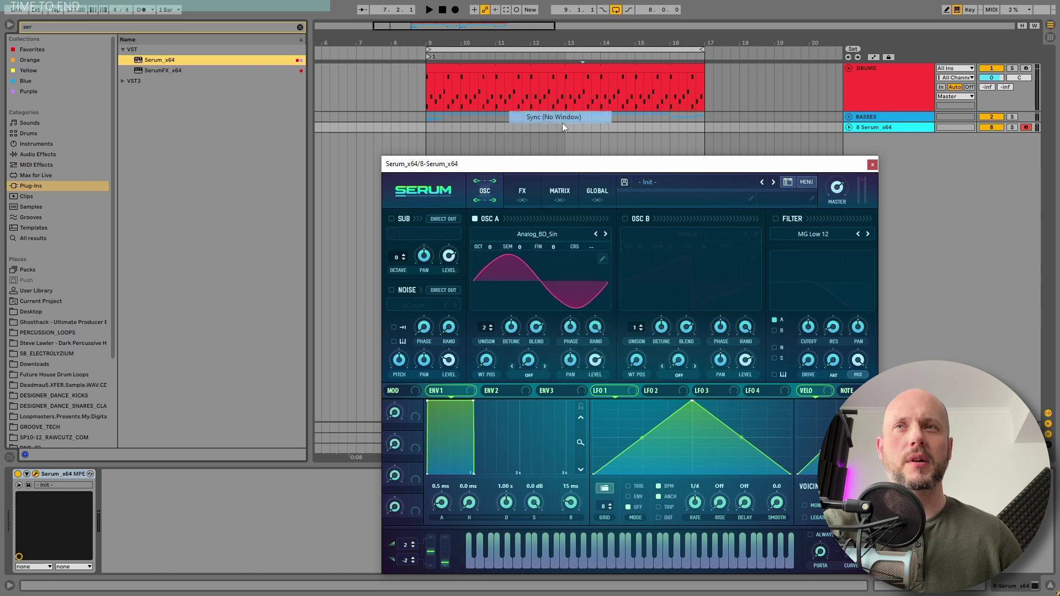
{"action": "left_click_drag", "start_coordinate": [530, 363], "coordinate": [538, 303]}
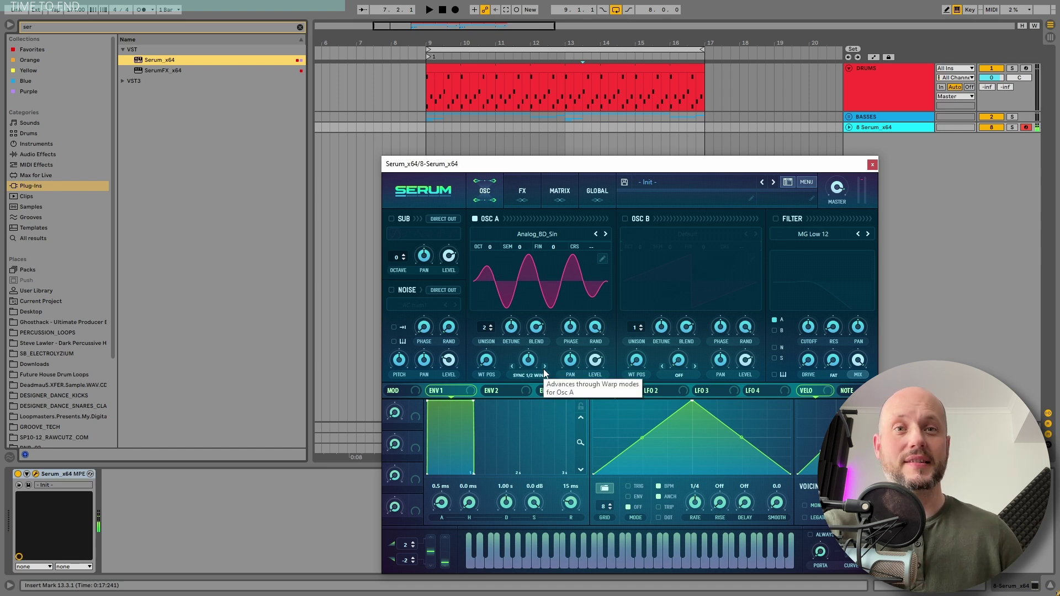
- Enable Serum's MG Low 12 filter, open its cutoff, raise its drive to about 86%, lower the master level and close Serum
{"action": "left_click", "coordinate": [776, 218]}
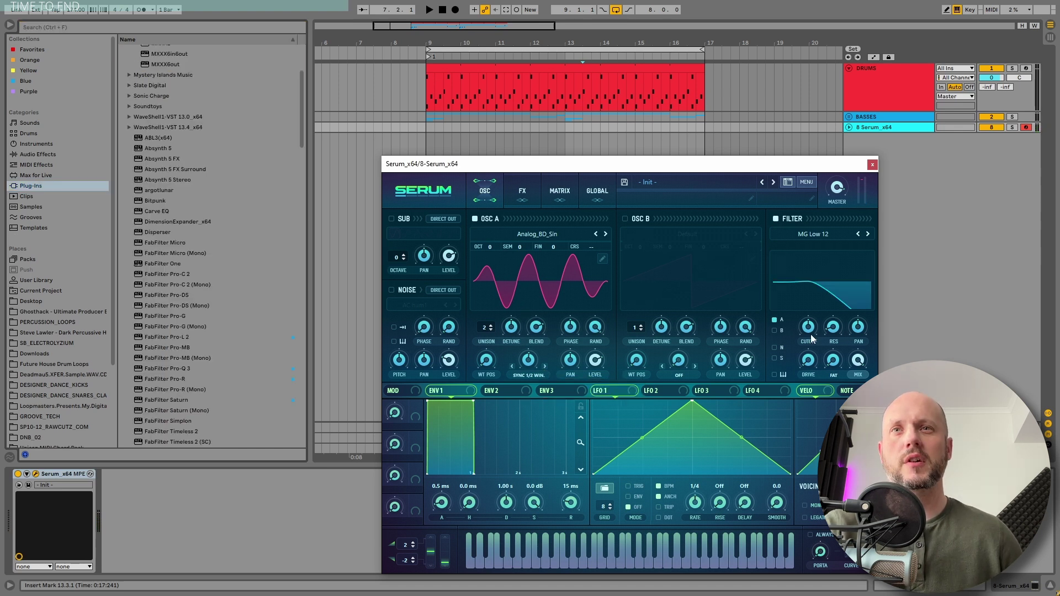
{"action": "left_click_drag", "start_coordinate": [813, 350], "coordinate": [824, 285]}
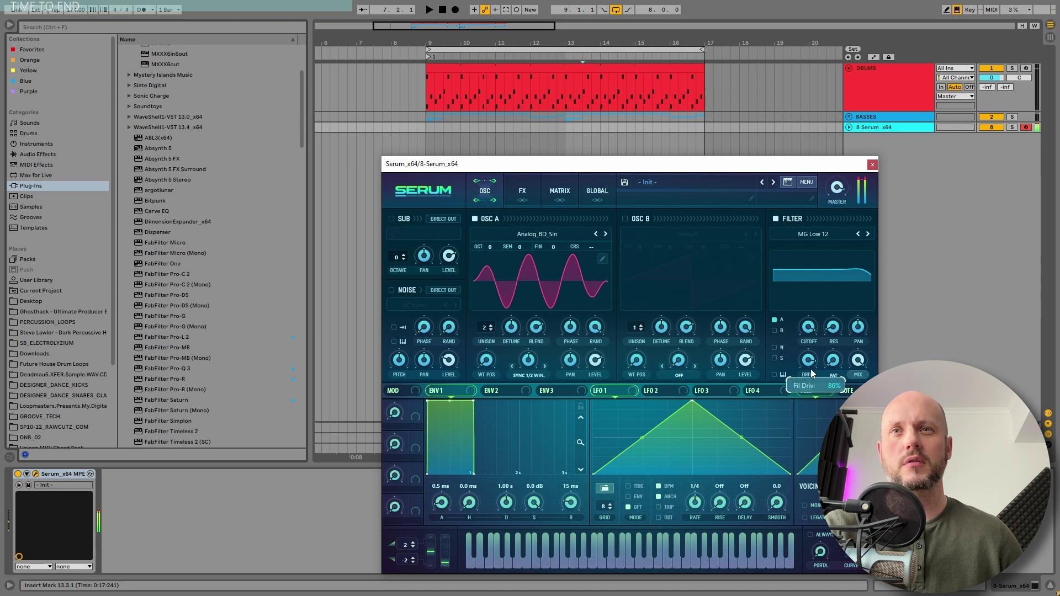
{"action": "left_click_drag", "start_coordinate": [834, 197], "coordinate": [833, 233]}
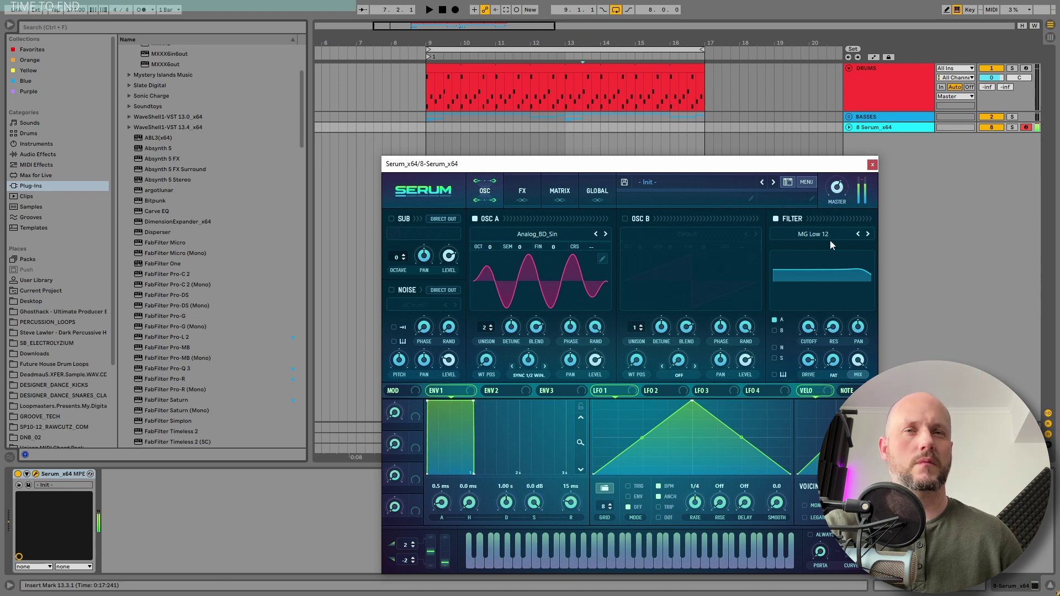
{"action": "left_click", "coordinate": [872, 164]}
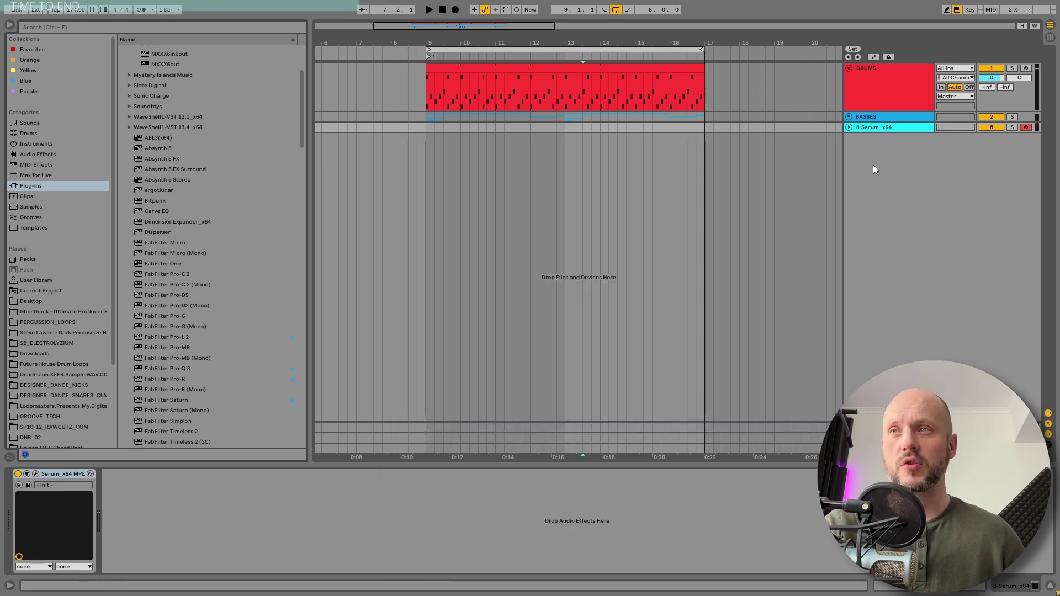
- Add kHs Shaper Table after Serum, load the Waves wavetable and sweep through its frames
{"action": "left_click", "coordinate": [147, 31]}
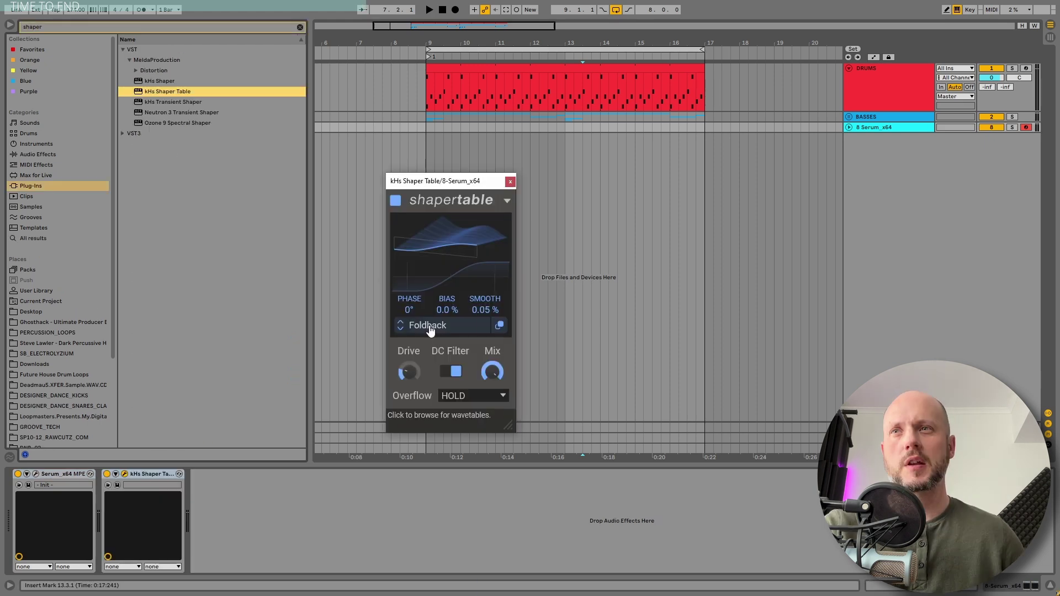
{"action": "left_click", "coordinate": [419, 418]}
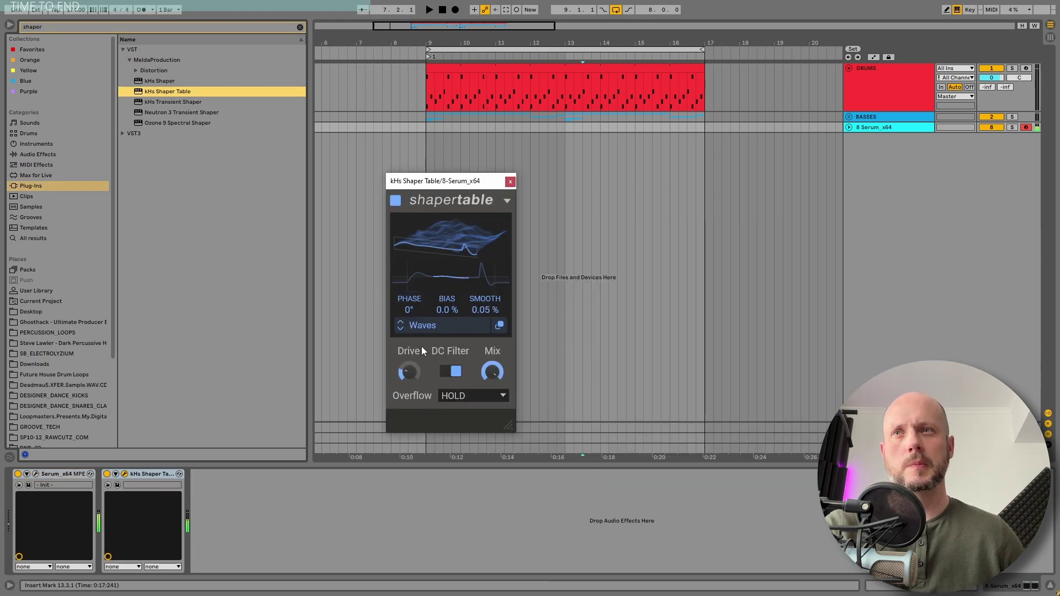
{"action": "mouse_move", "coordinate": [409, 376]}
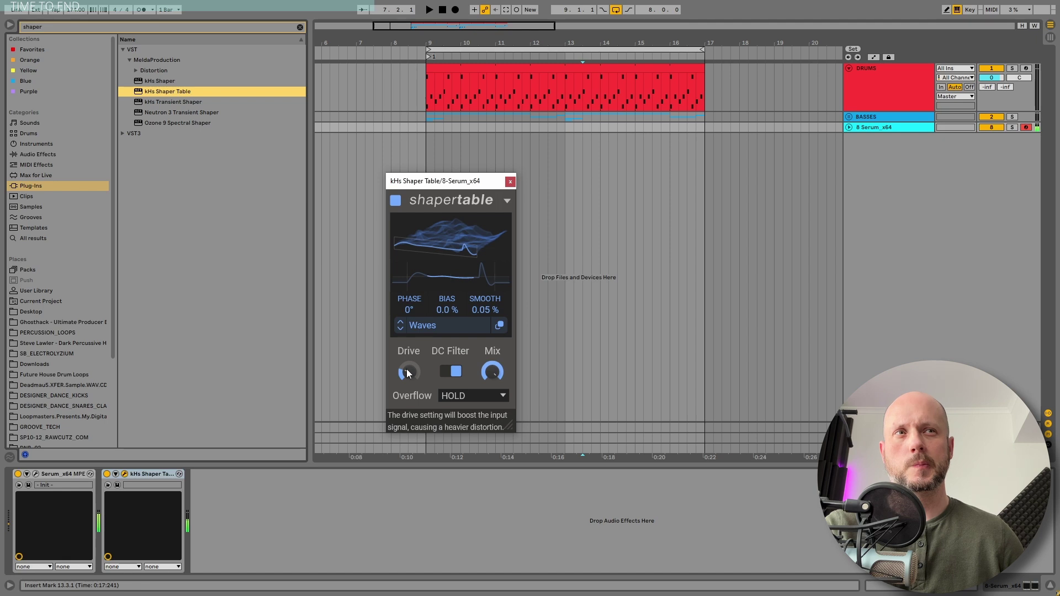
{"action": "left_click_drag", "start_coordinate": [451, 254], "coordinate": [450, 219]}
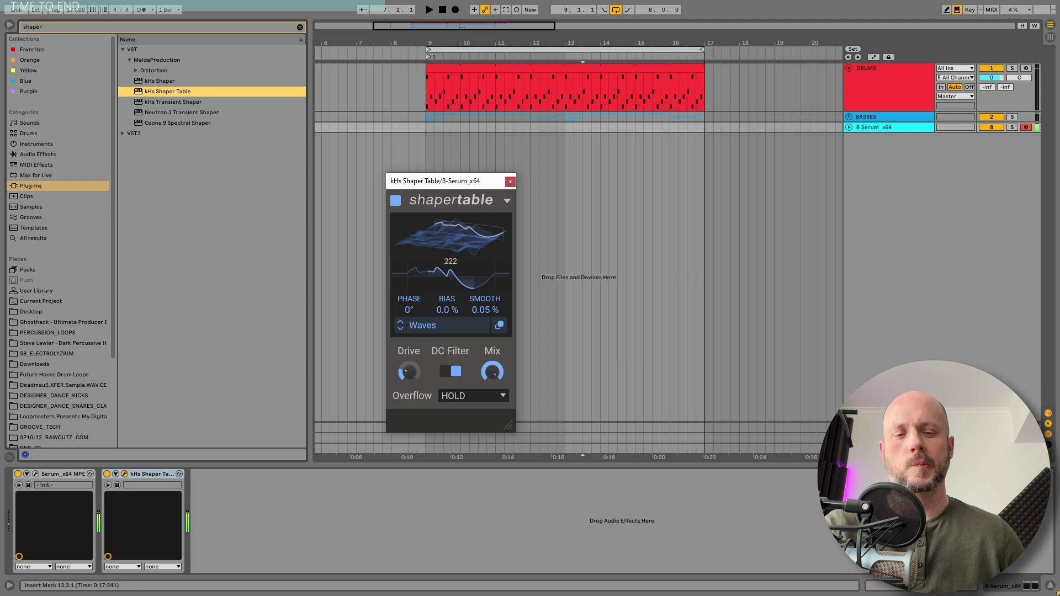
{"action": "mouse_move", "coordinate": [451, 221]}
{"action": "left_mouse_down"}
{"action": "mouse_move", "coordinate": [450, 232]}
{"action": "mouse_move", "coordinate": [453, 213]}
{"action": "left_mouse_up"}
{"action": "left_click", "coordinate": [300, 27]}
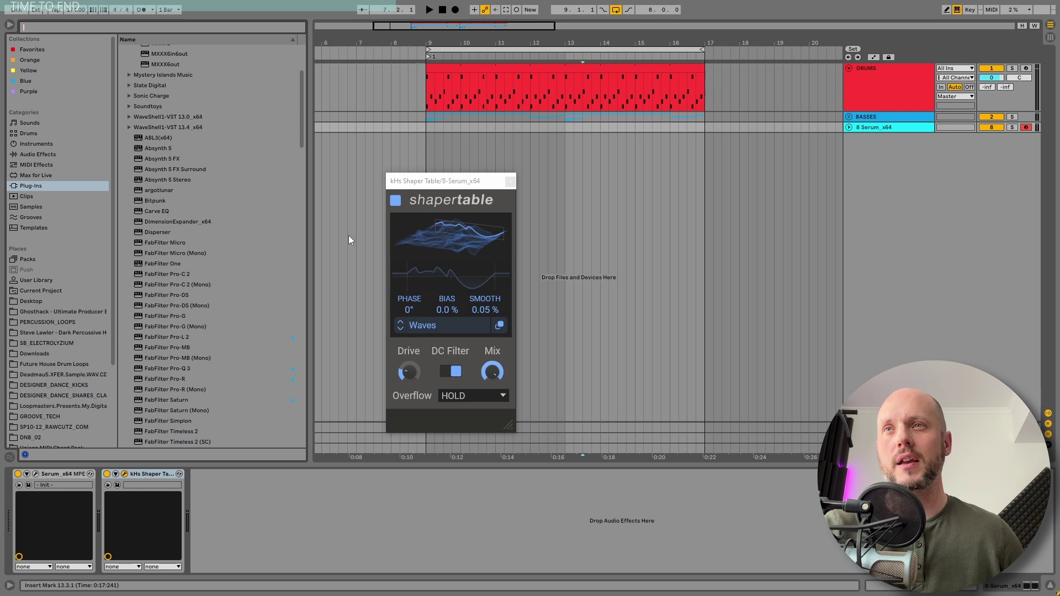
{"action": "left_click", "coordinate": [472, 244]}
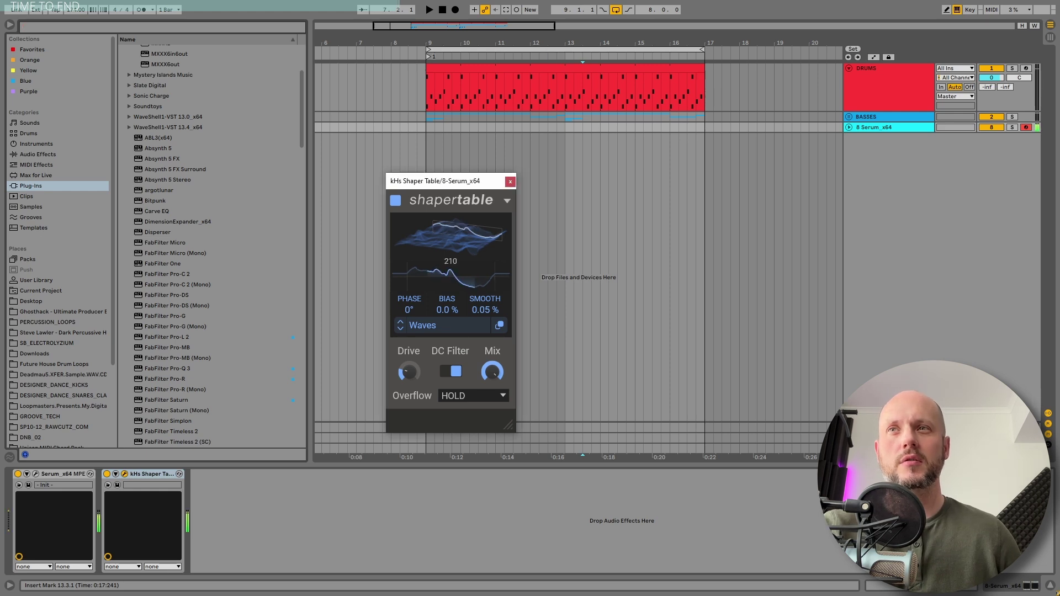
- Unfold kHs Shaper Table's parameters in the device chain and sweep Frame, ending at 179
{"action": "left_click", "coordinate": [115, 474]}
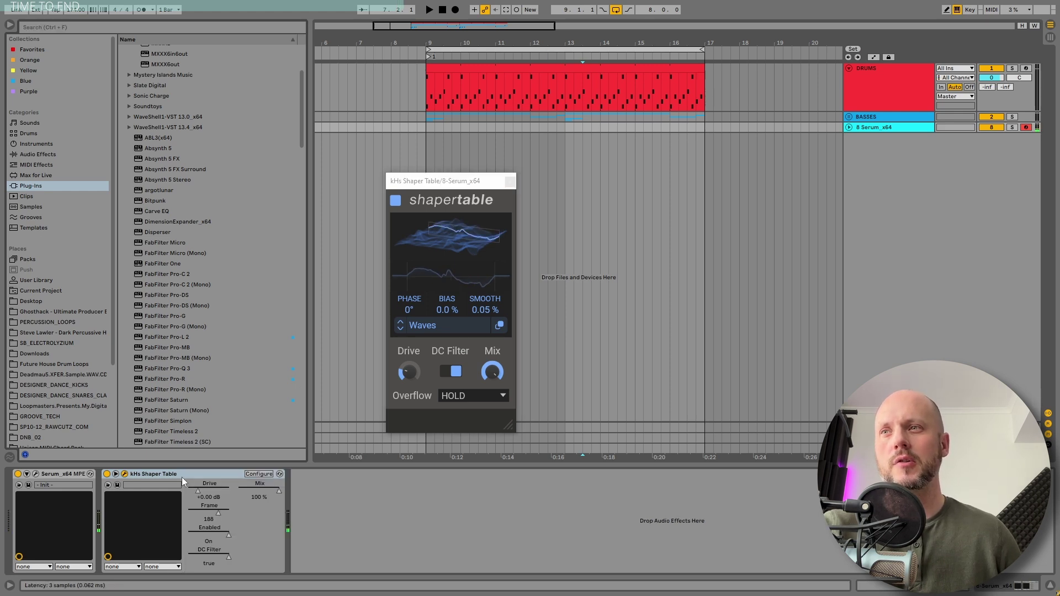
{"action": "left_click_drag", "start_coordinate": [220, 509], "coordinate": [220, 552]}
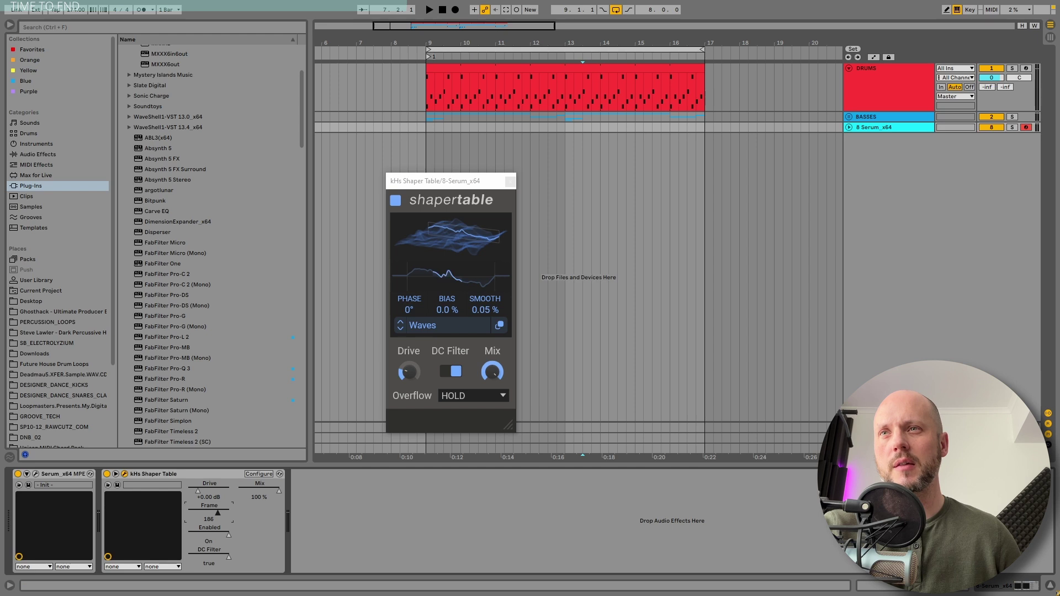
{"action": "left_click_drag", "start_coordinate": [220, 500], "coordinate": [220, 464]}
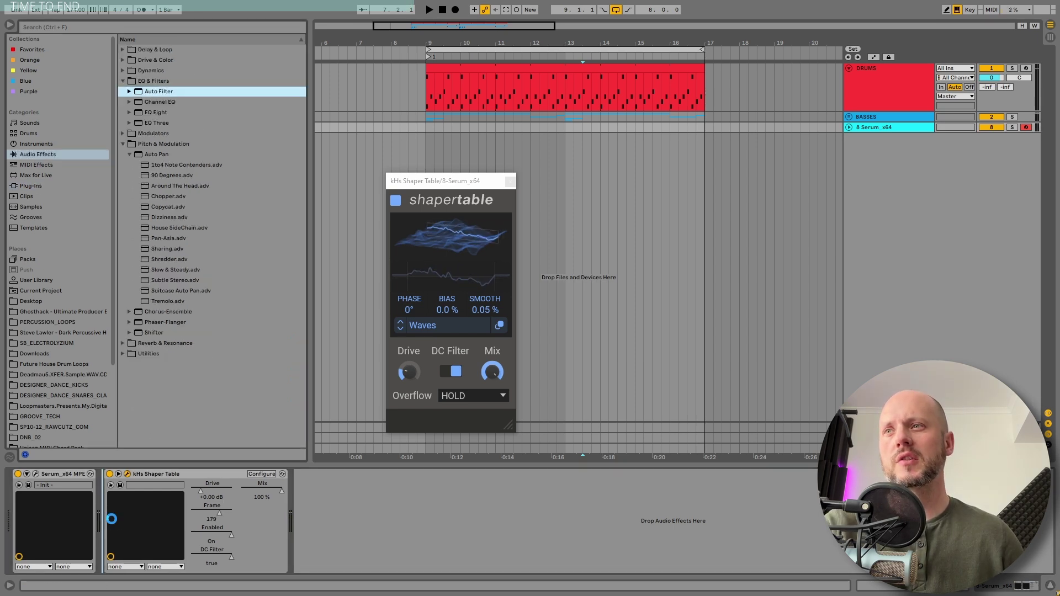
- Insert an Auto Filter before kHs Shaper Table as an OSR band-pass at 682 Hz with 35% resonance and 6.48 dB drive
{"action": "left_click_drag", "start_coordinate": [111, 519], "coordinate": [111, 519]}
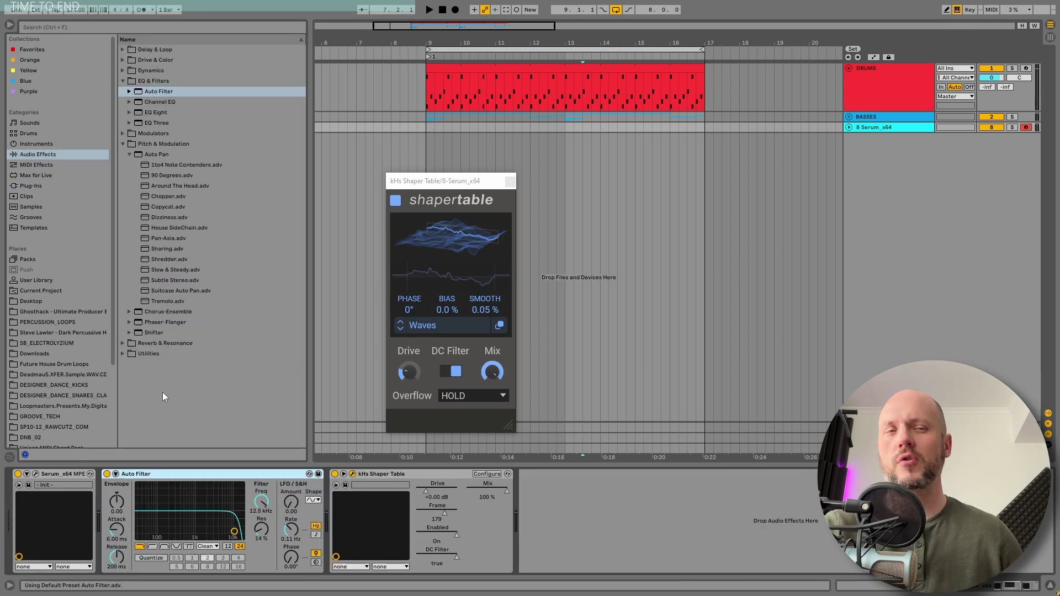
{"action": "left_click", "coordinate": [164, 547]}
{"action": "left_click_drag", "start_coordinate": [261, 501], "coordinate": [261, 528]}
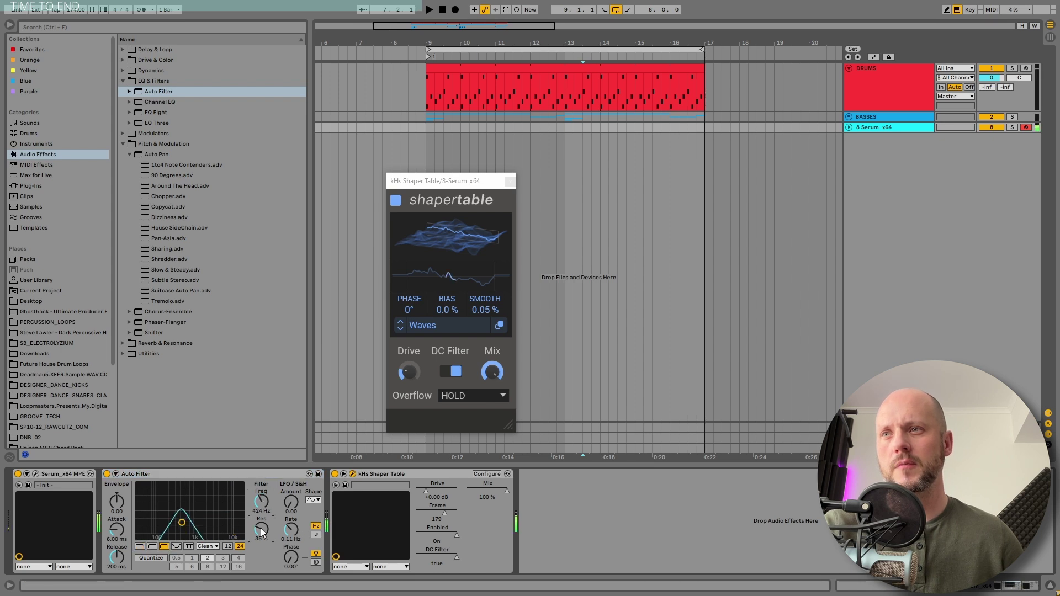
{"action": "left_click", "coordinate": [204, 562]}
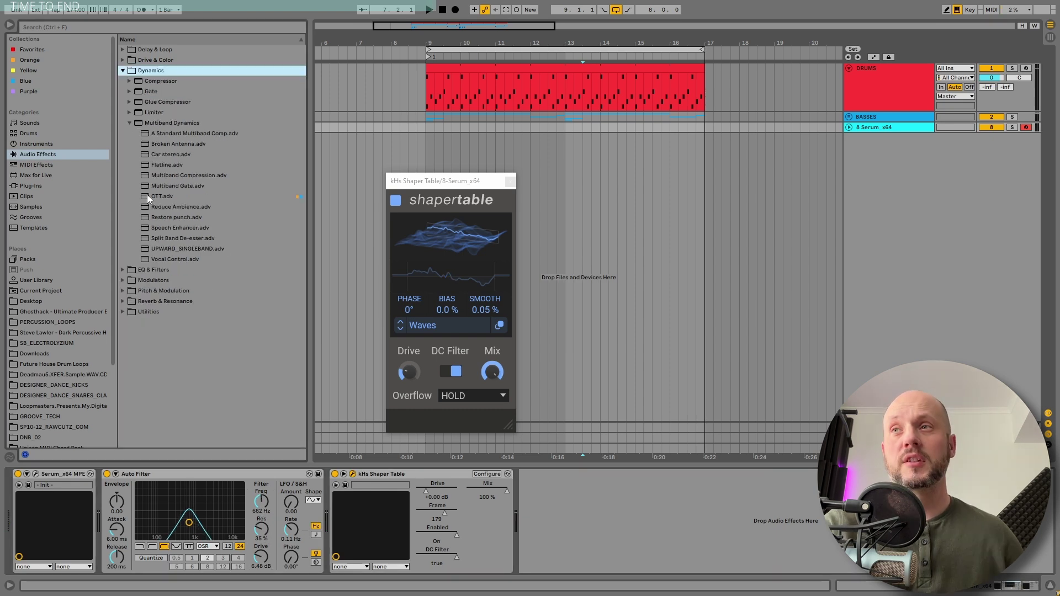
- Add the OTT preset after kHs Shaper Table and raise its overall output to 13.0 dB
{"action": "left_click_drag", "start_coordinate": [148, 198], "coordinate": [657, 519]}
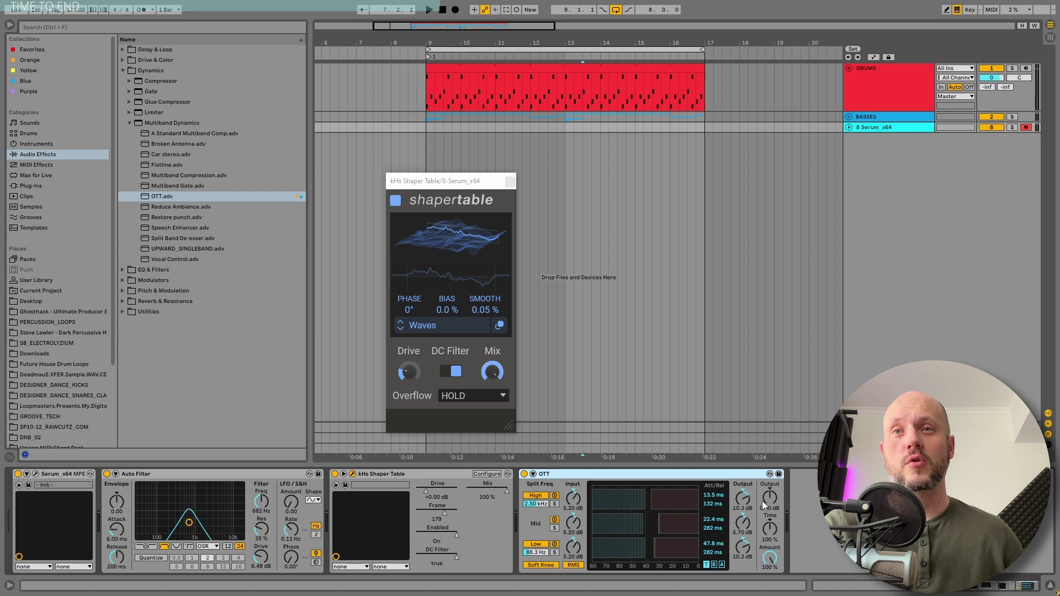
{"action": "left_click_drag", "start_coordinate": [764, 506], "coordinate": [769, 492]}
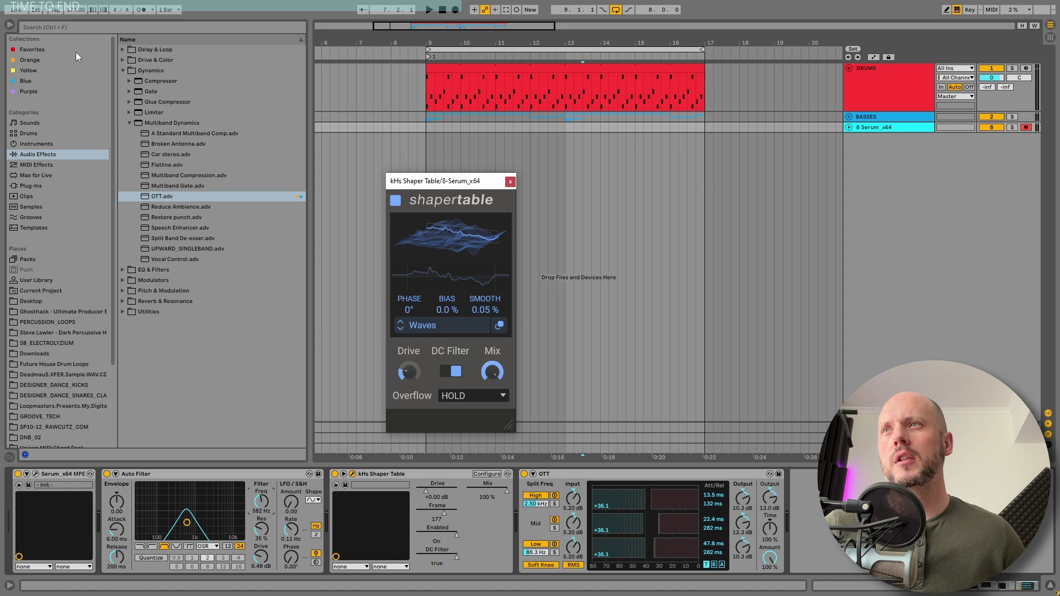
- Add an LFO at the end of the chain and map it to kHs Shaper Table's Frame parameter
{"action": "left_click", "coordinate": [85, 28]}
{"action": "type", "text": "lfo"}
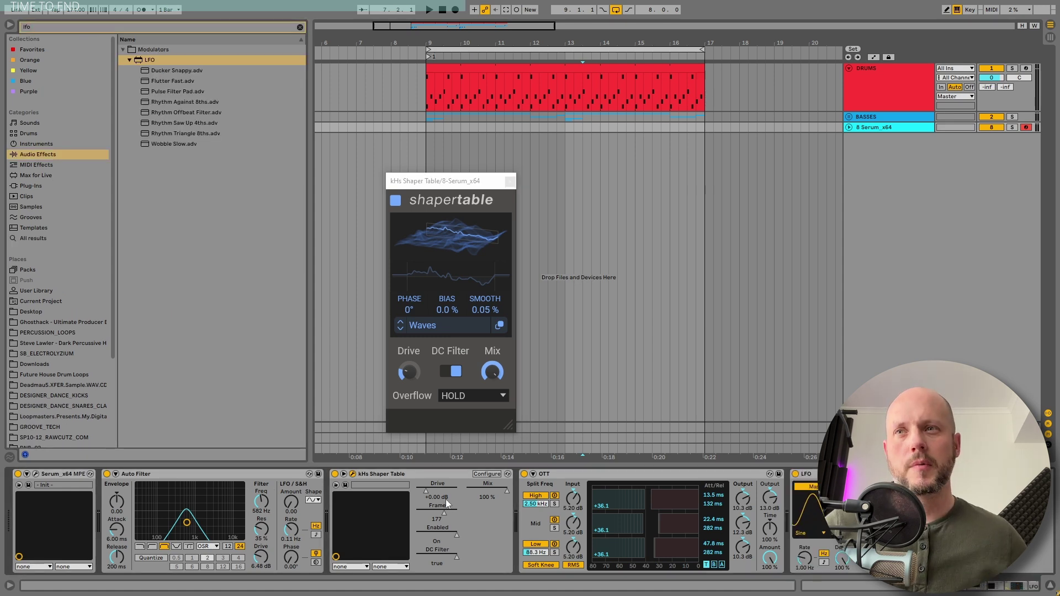
{"action": "left_click", "coordinate": [447, 504]}
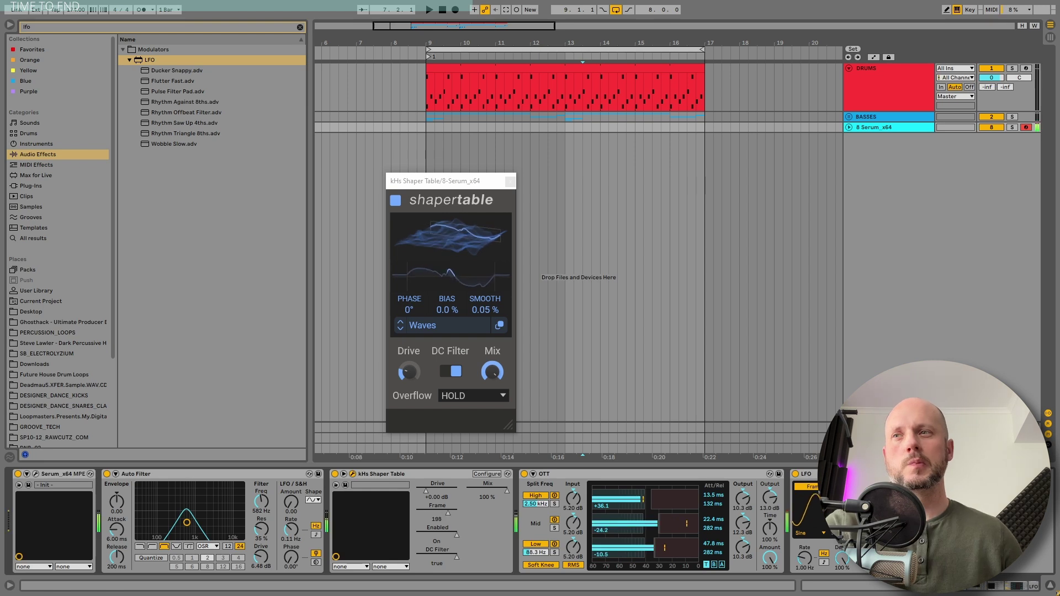
- Insert Erosion between Auto Filter and kHs Shaper Table in Wide Noise mode, with frequency about 3.29 kHz and width about 0.91
{"action": "left_click", "coordinate": [299, 27]}
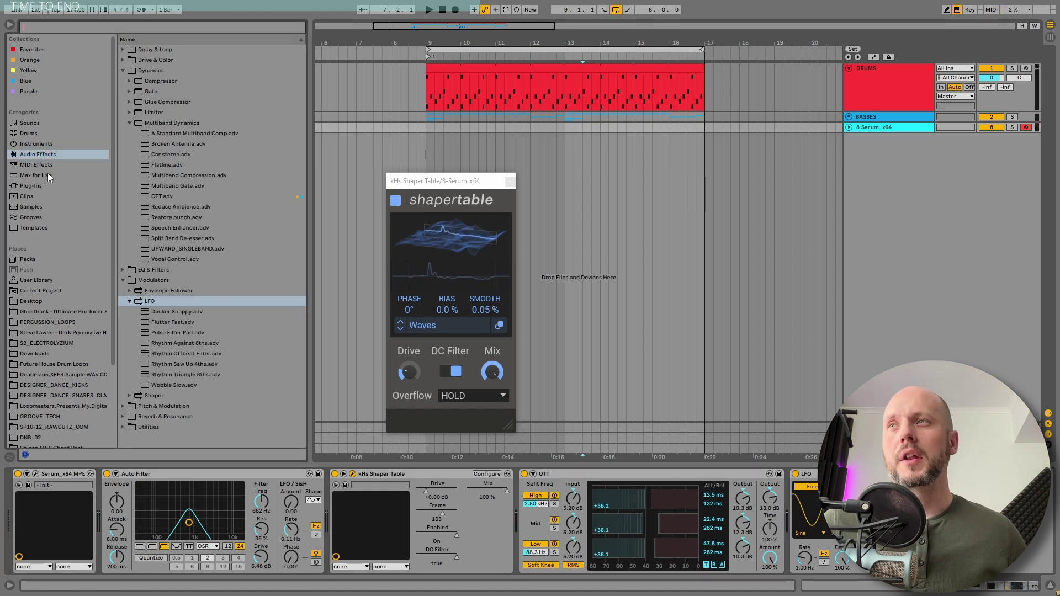
{"action": "left_click", "coordinate": [145, 26]}
{"action": "type", "text": "eros"}
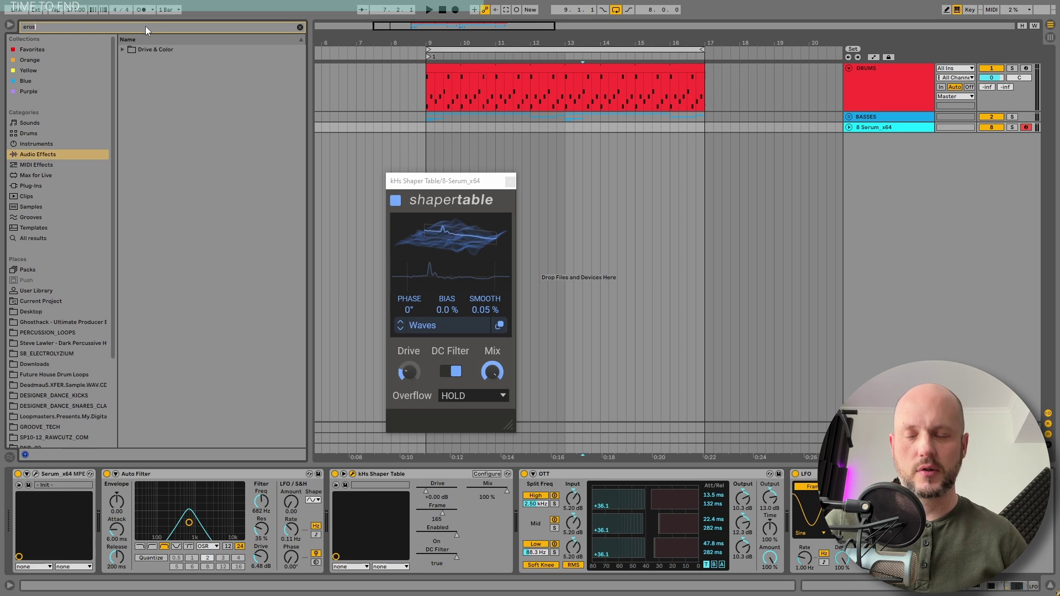
{"action": "left_click_drag", "start_coordinate": [141, 60], "coordinate": [333, 519]}
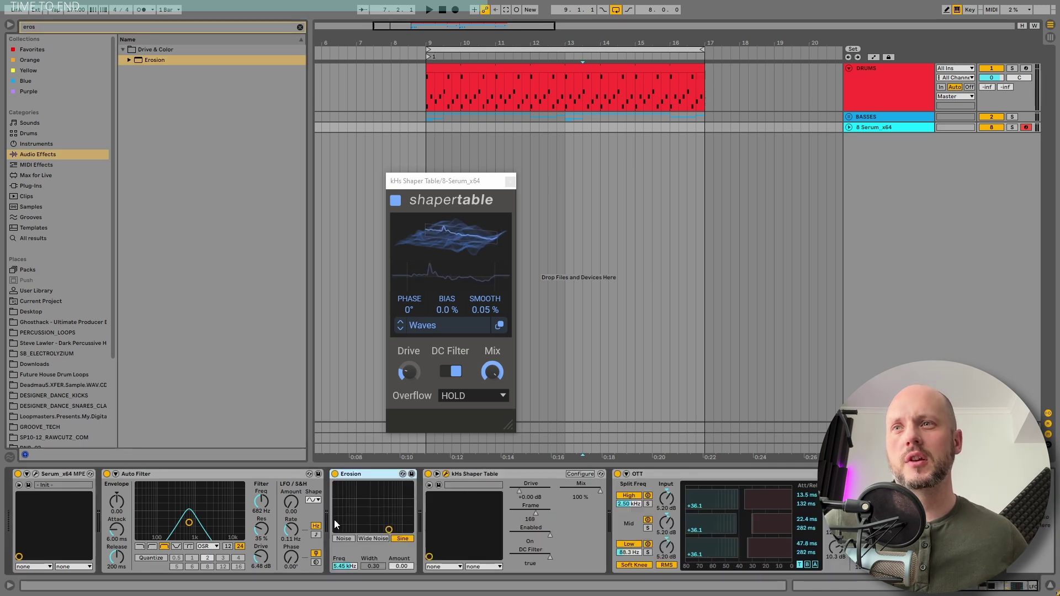
{"action": "left_click", "coordinate": [378, 539]}
{"action": "left_click_drag", "start_coordinate": [389, 530], "coordinate": [390, 525]}
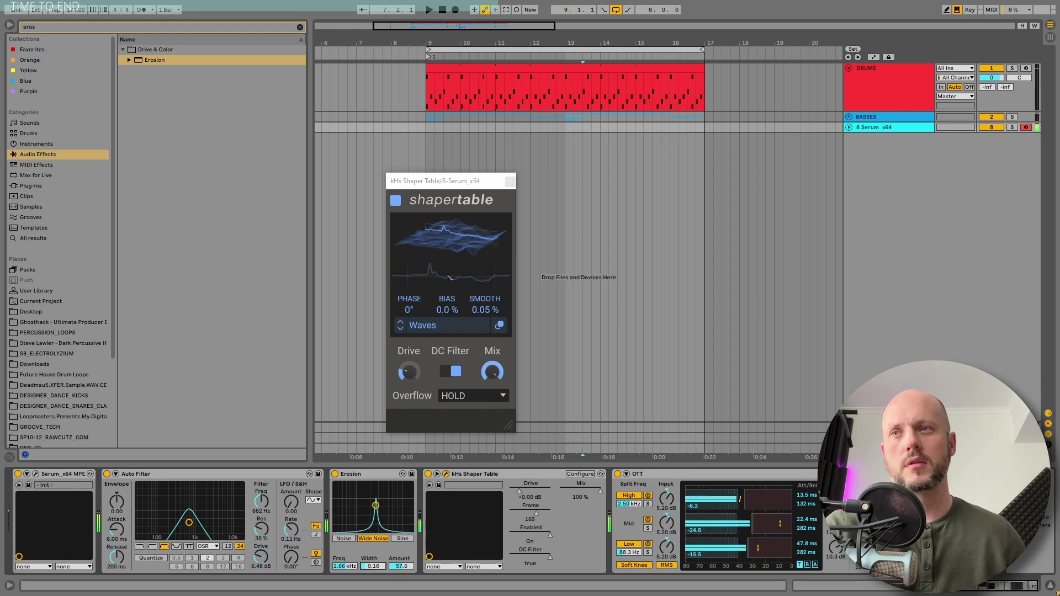
{"action": "left_click_drag", "start_coordinate": [374, 566], "coordinate": [382, 522]}
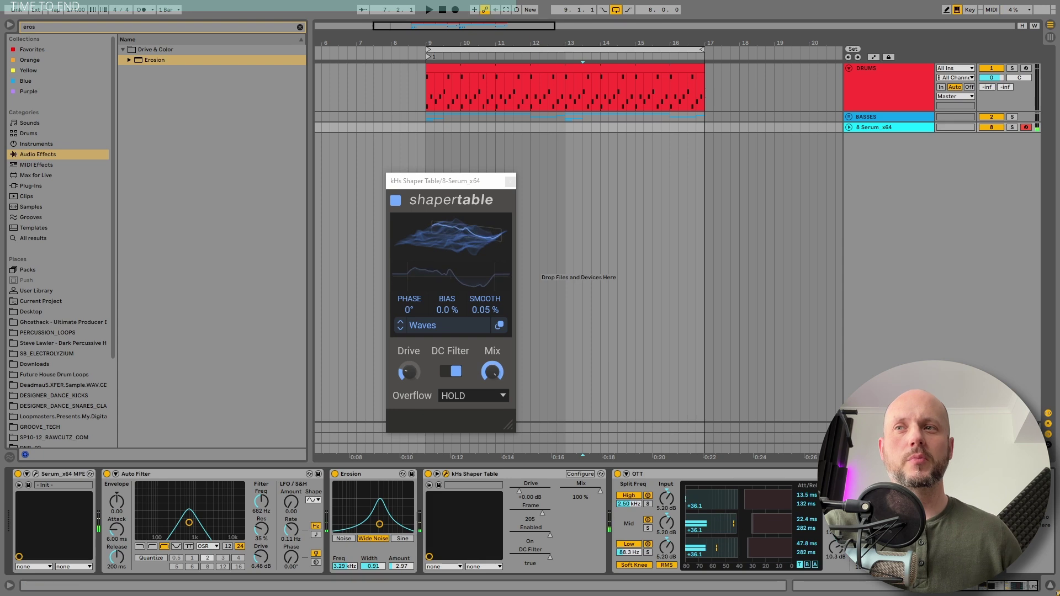
- Replace Erosion with a second kHs Shaper Table between Auto Filter and the existing Shaper Table
{"action": "key", "text": "Delete"}
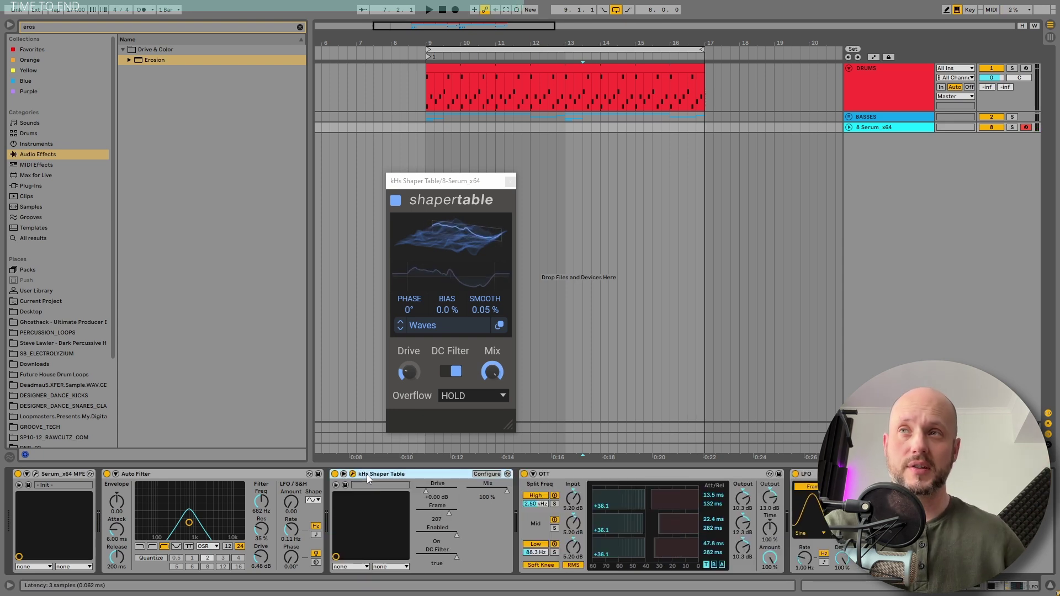
{"action": "left_click", "coordinate": [300, 27]}
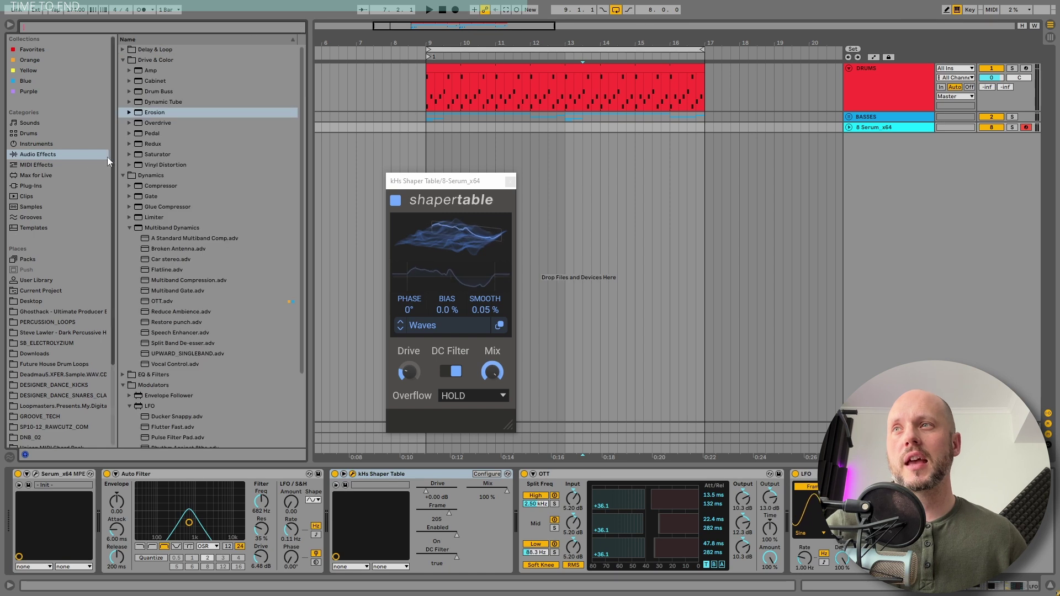
{"action": "left_click", "coordinate": [31, 185]}
{"action": "type", "text": "shaper"}
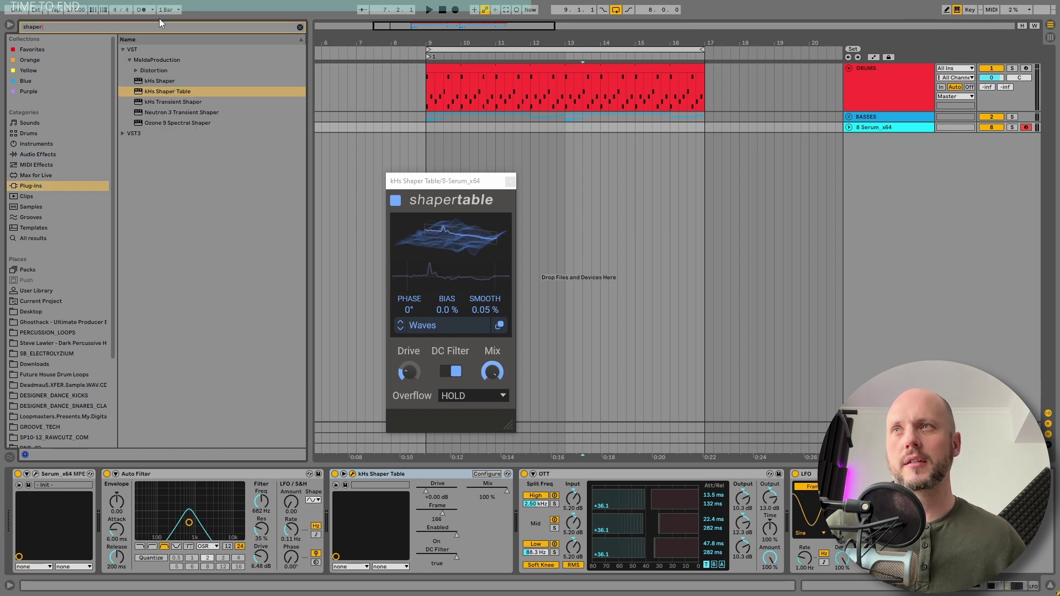
{"action": "left_click_drag", "start_coordinate": [165, 91], "coordinate": [328, 526]}
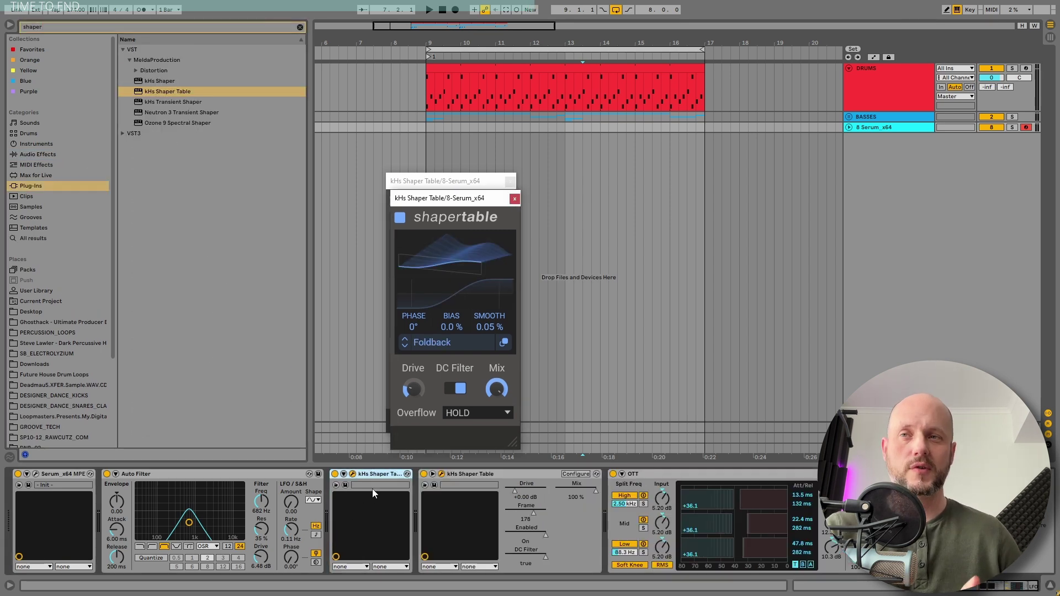
- Load the Bipolar wavetable from the Noisy folder into the new kHs Shaper Table
{"action": "left_click_drag", "start_coordinate": [441, 198], "coordinate": [266, 114]}
{"action": "left_click", "coordinate": [259, 260]}
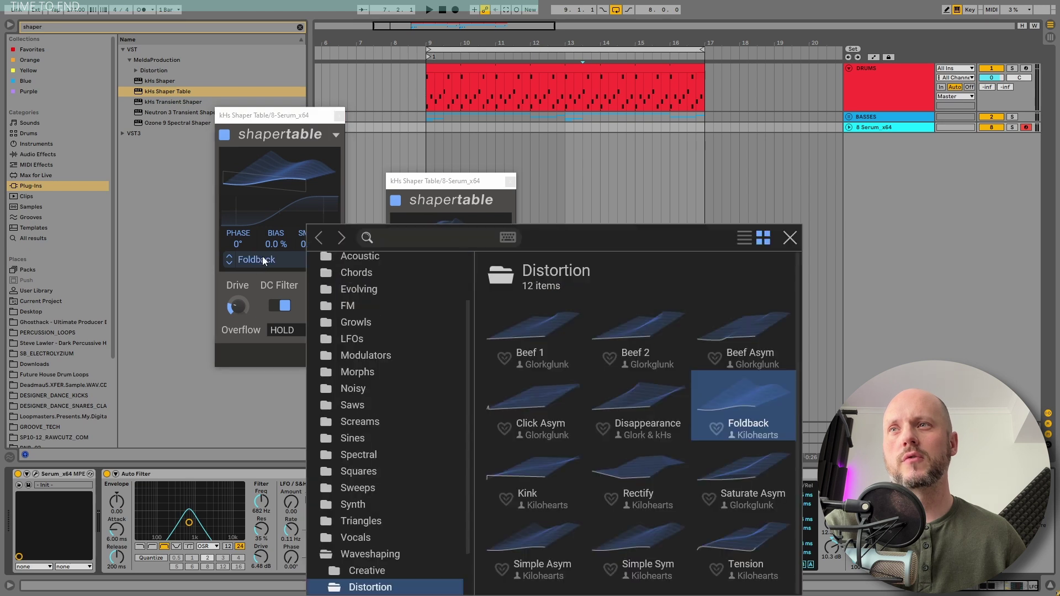
{"action": "left_click", "coordinate": [385, 391]}
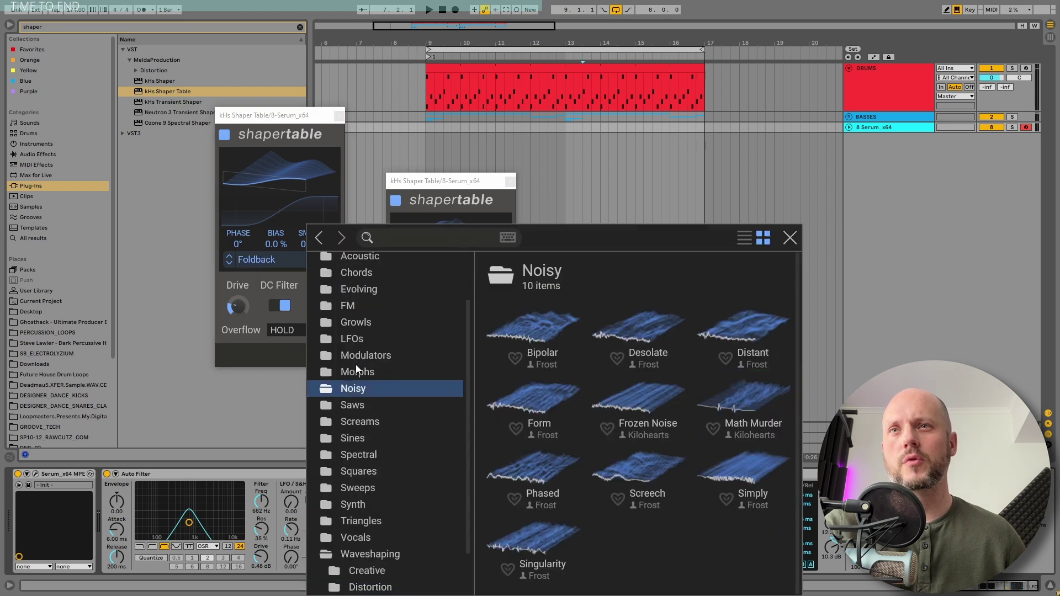
{"action": "left_click", "coordinate": [533, 329]}
{"action": "left_click", "coordinate": [790, 238]}
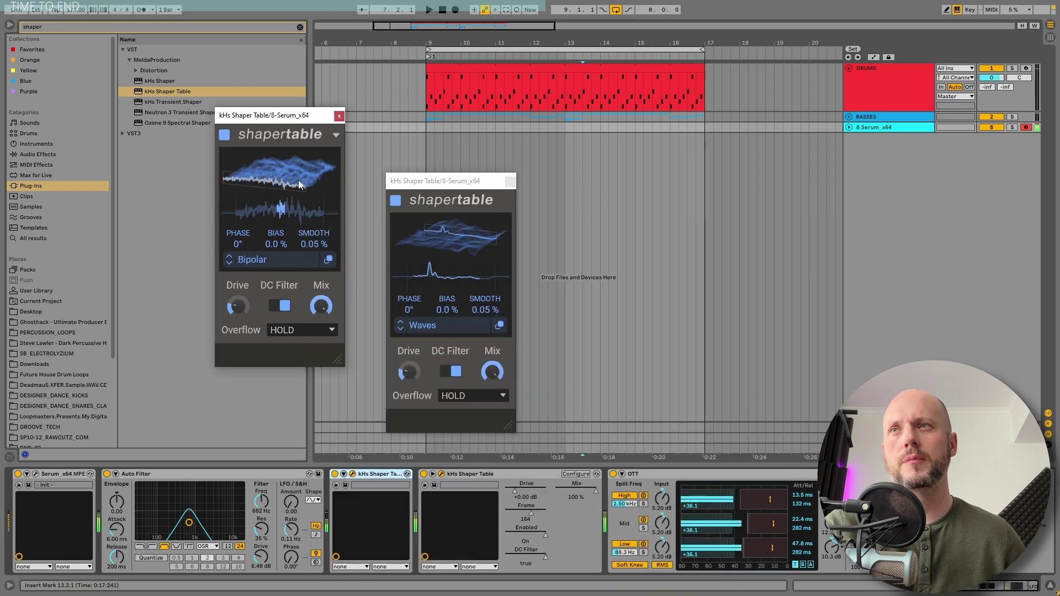
- Set the Bipolar Shaper Table to about 0.33% mix, 10% bias and -5.90 dB drive, and shift its wavetable frame
{"action": "left_click_drag", "start_coordinate": [321, 307], "coordinate": [321, 350]}
{"action": "left_click_drag", "start_coordinate": [279, 182], "coordinate": [279, 153]}
{"action": "left_click_drag", "start_coordinate": [274, 240], "coordinate": [274, 198]}
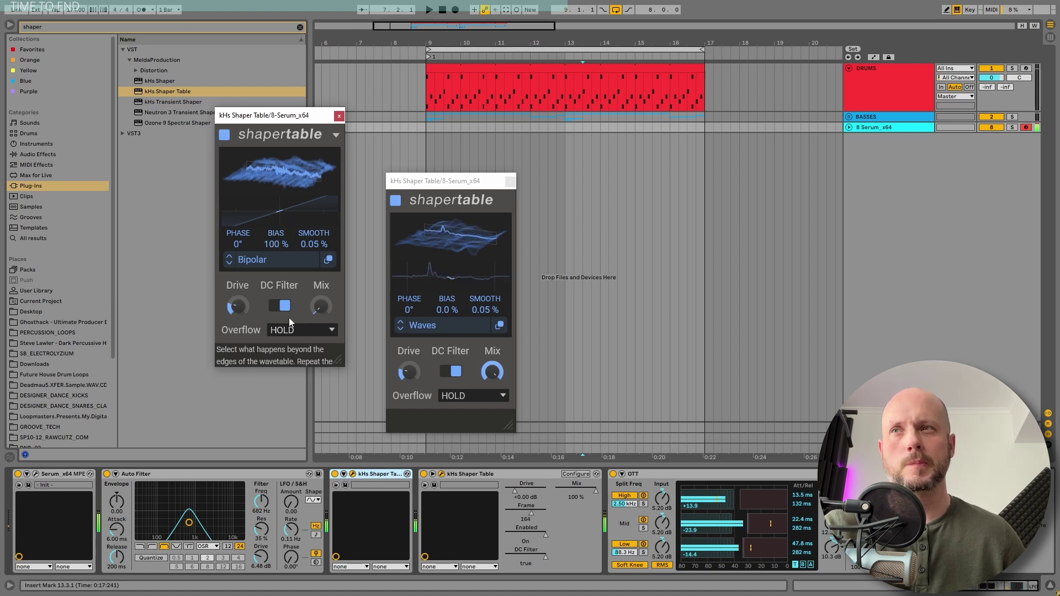
{"action": "mouse_move", "coordinate": [276, 244]}
{"action": "left_mouse_down"}
{"action": "mouse_move", "coordinate": [275, 272]}
{"action": "mouse_move", "coordinate": [276, 240]}
{"action": "left_mouse_up"}
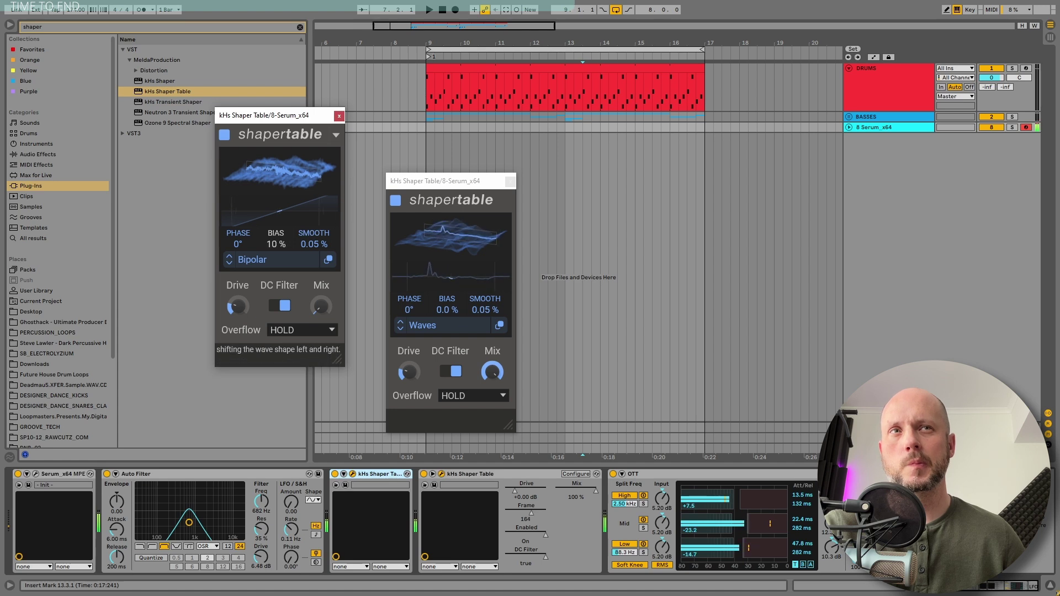
{"action": "left_click_drag", "start_coordinate": [237, 307], "coordinate": [238, 311]}
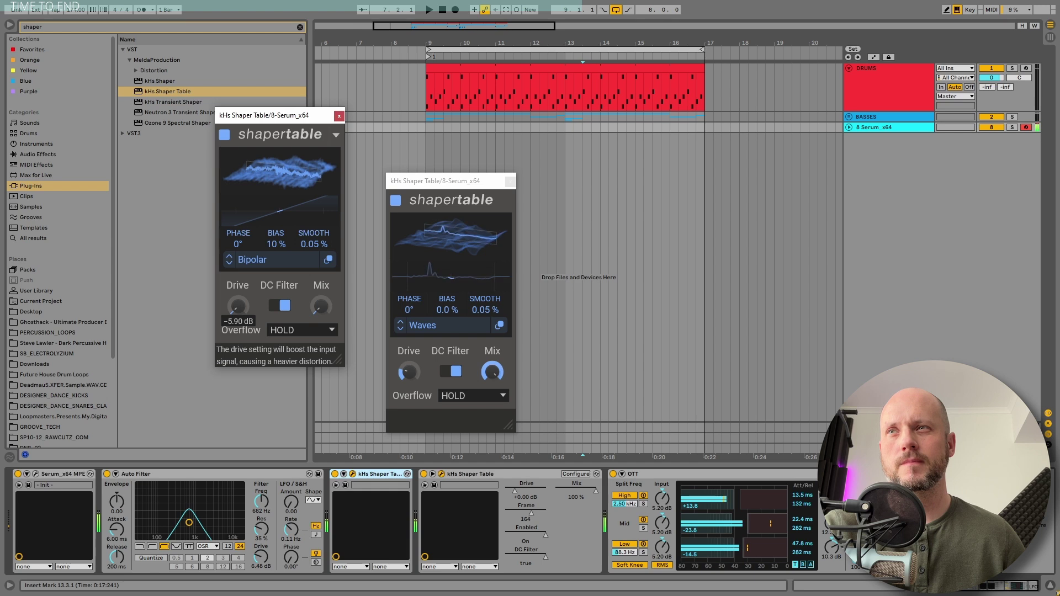
- Compare the bass with the Bipolar Shaper Table bypassed and enabled, and check its exact Mix value
{"action": "left_click", "coordinate": [335, 474]}
{"action": "left_click", "coordinate": [335, 475]}
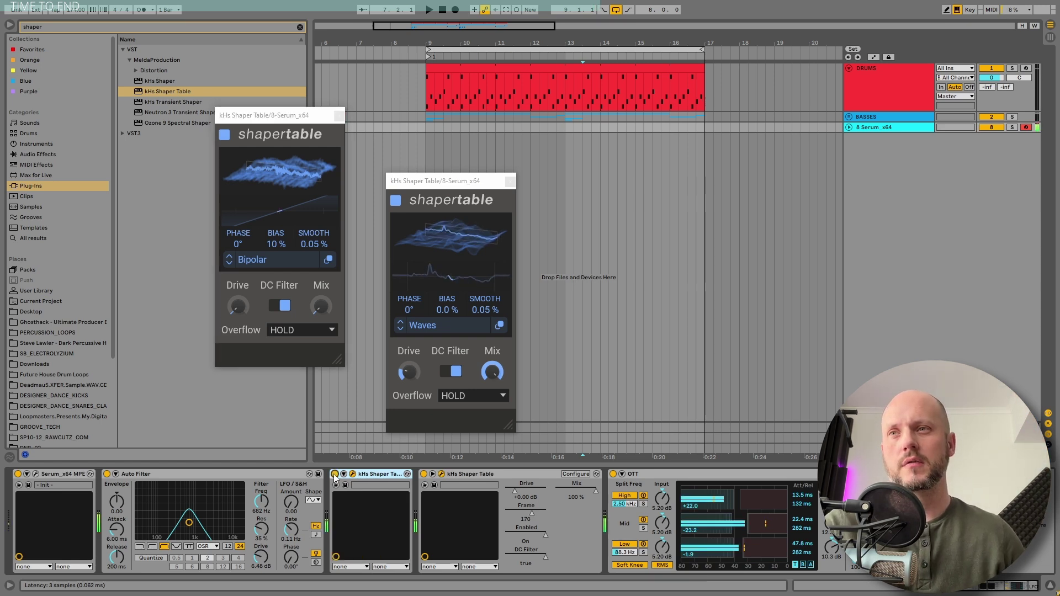
{"action": "double_click", "coordinate": [318, 305]}
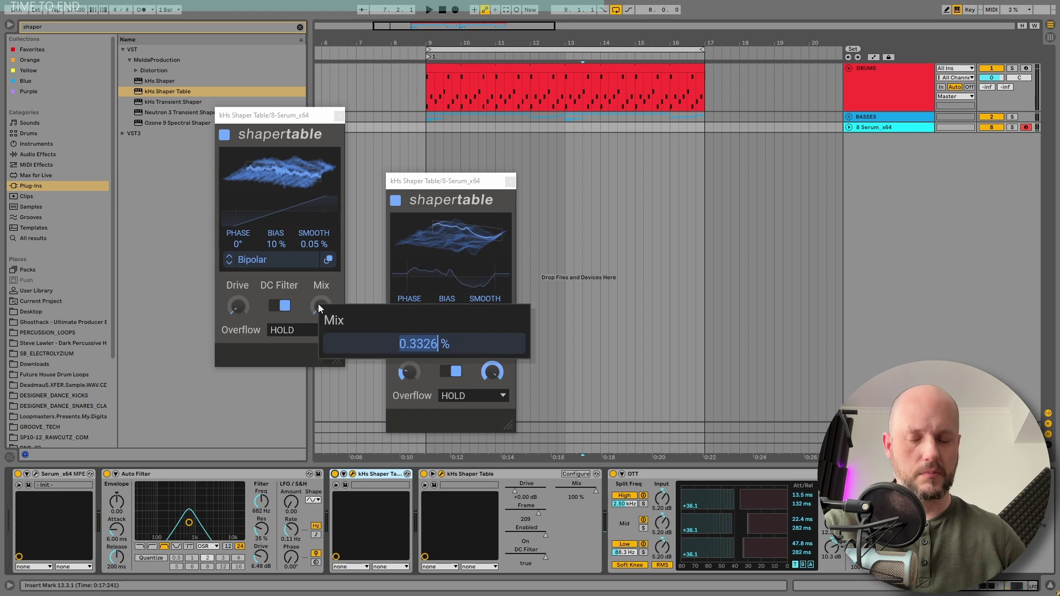
{"action": "type", "text": "."}
{"action": "key", "text": "Return"}
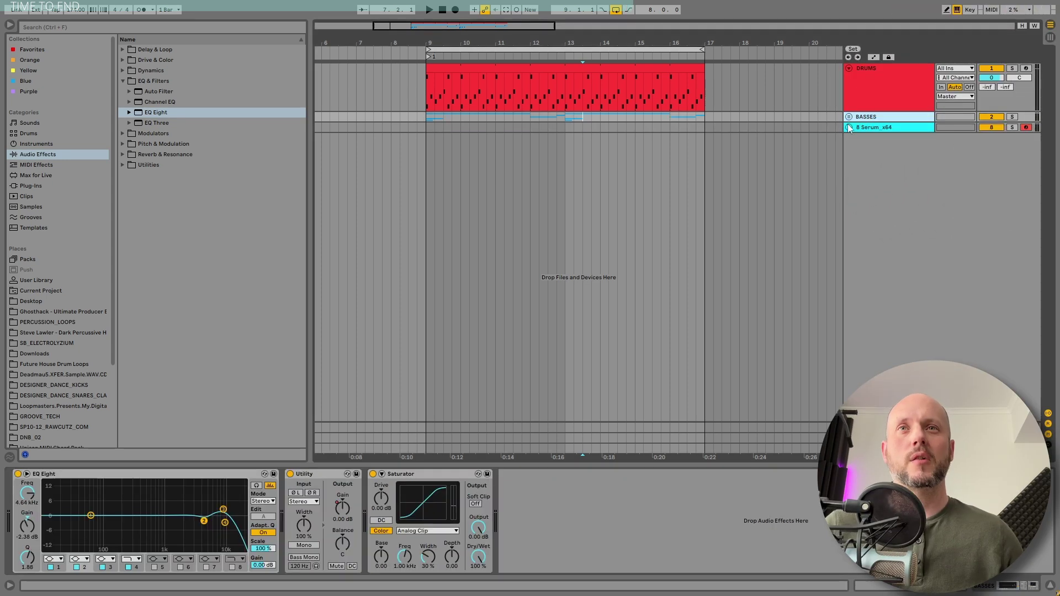
- Play the looped section of the full arrangement and unfold the BASSES group to show the Main Bass track
{"action": "left_click", "coordinate": [560, 48]}
{"action": "key", "text": "space"}
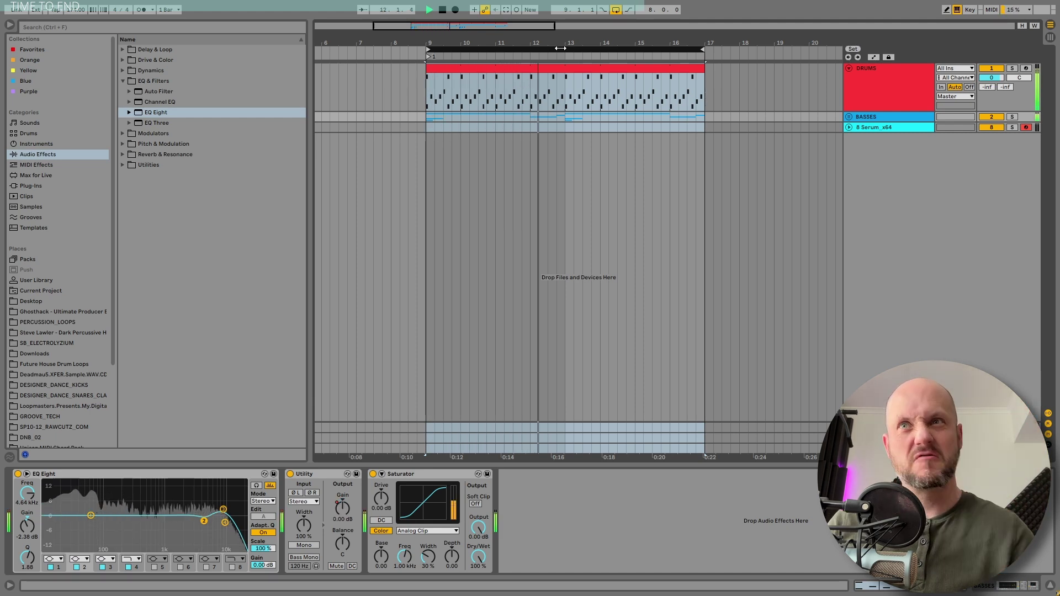
{"action": "left_click", "coordinate": [848, 117]}
{"action": "left_click", "coordinate": [880, 178]}
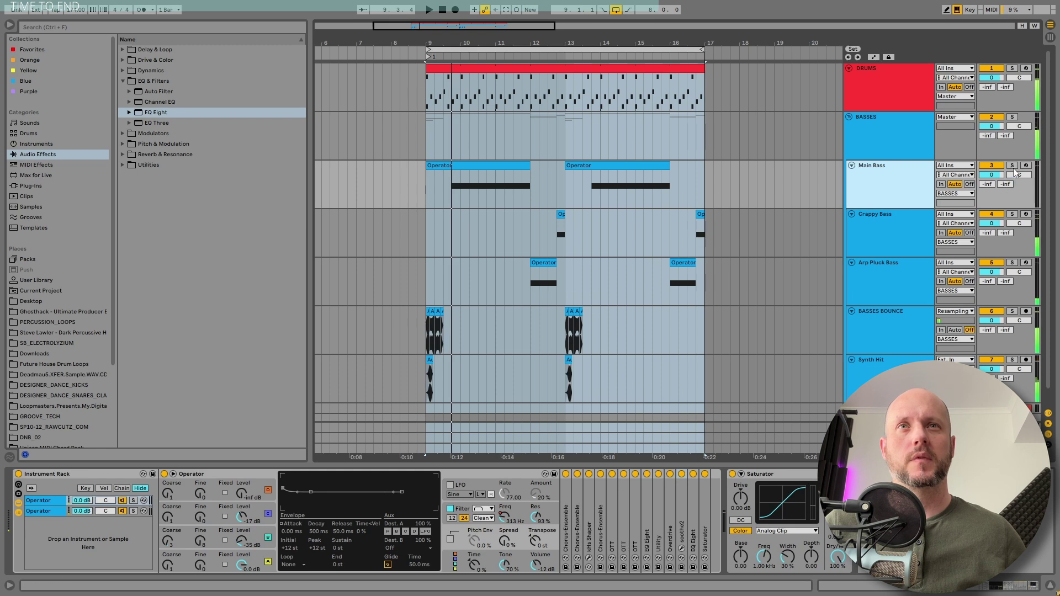
- Solo the Main Bass track and play its first clip from position 9.4.1
{"action": "left_click", "coordinate": [501, 165]}
{"action": "left_click", "coordinate": [452, 185]}
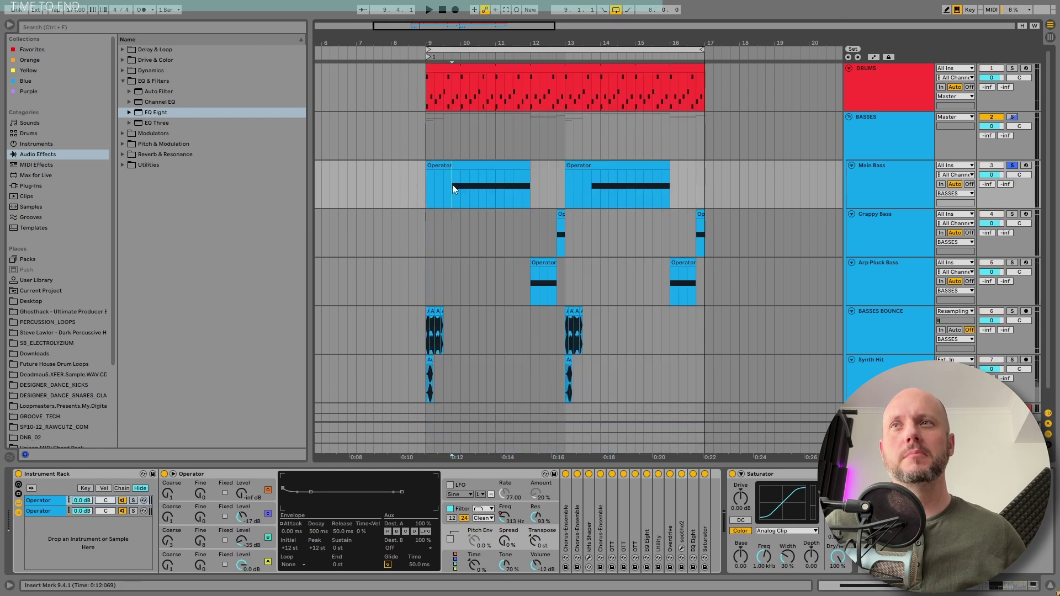
{"action": "key", "text": "space"}
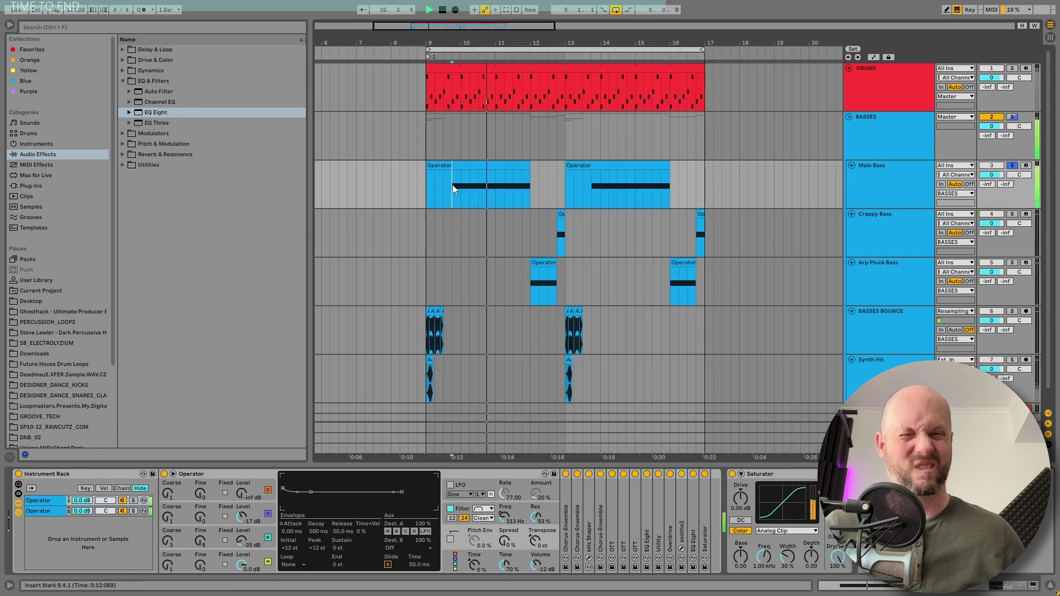
{"action": "key", "text": "space"}
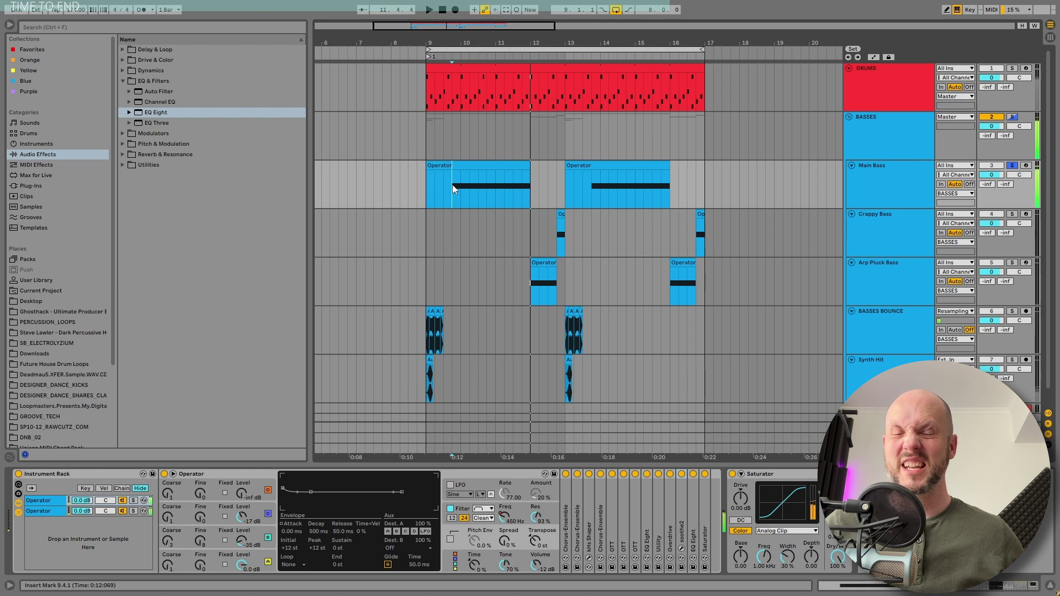
- Audition the second Operator chain of the Main Bass Instrument Rack soloed, then solo and play the first chain instead
{"action": "left_click", "coordinate": [133, 511]}
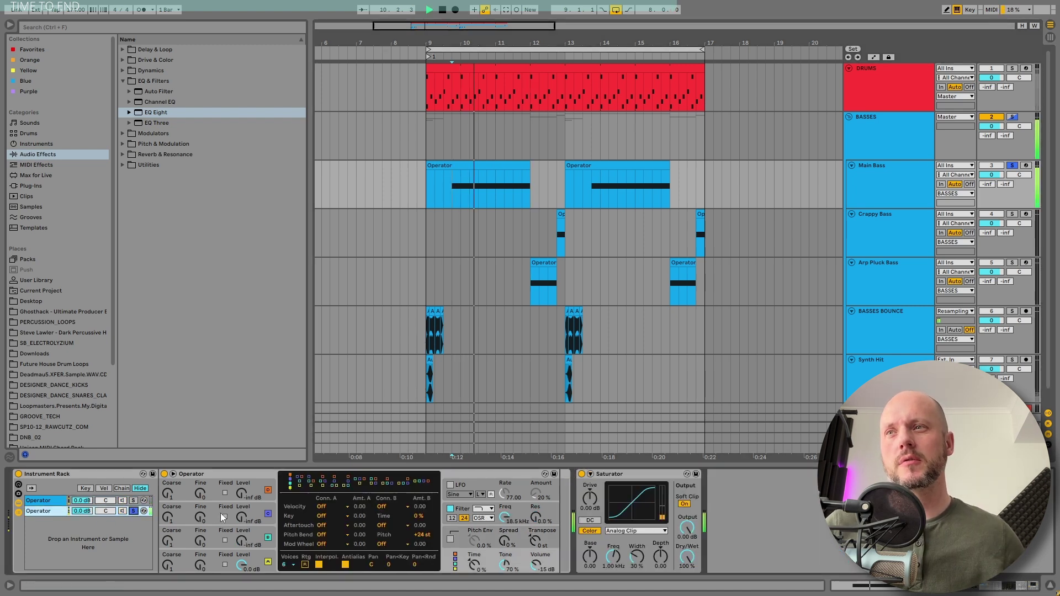
{"action": "left_click", "coordinate": [65, 512]}
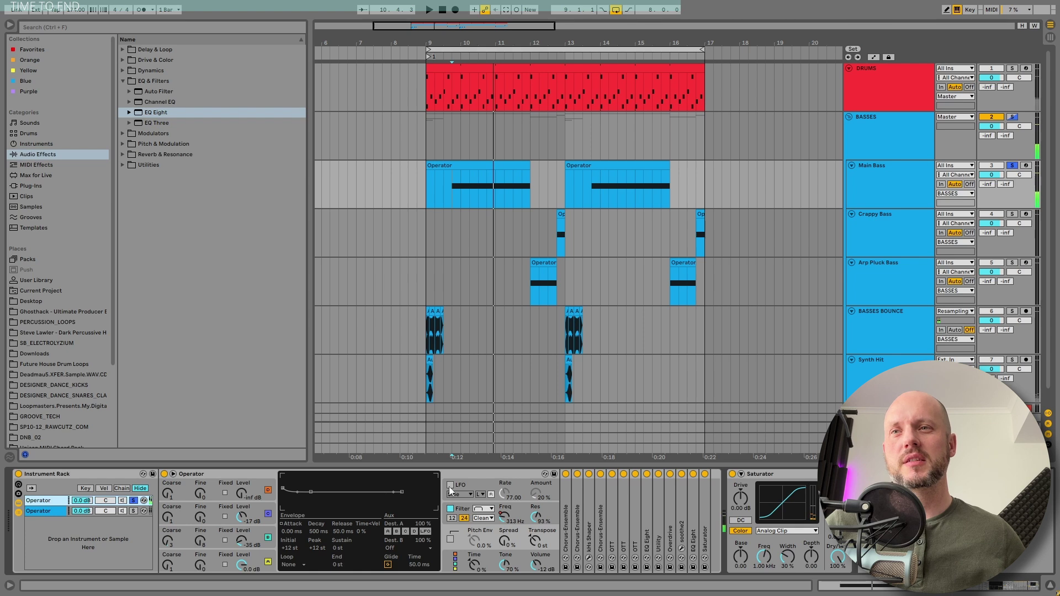
{"action": "key", "text": "space"}
{"action": "key", "text": "space"}
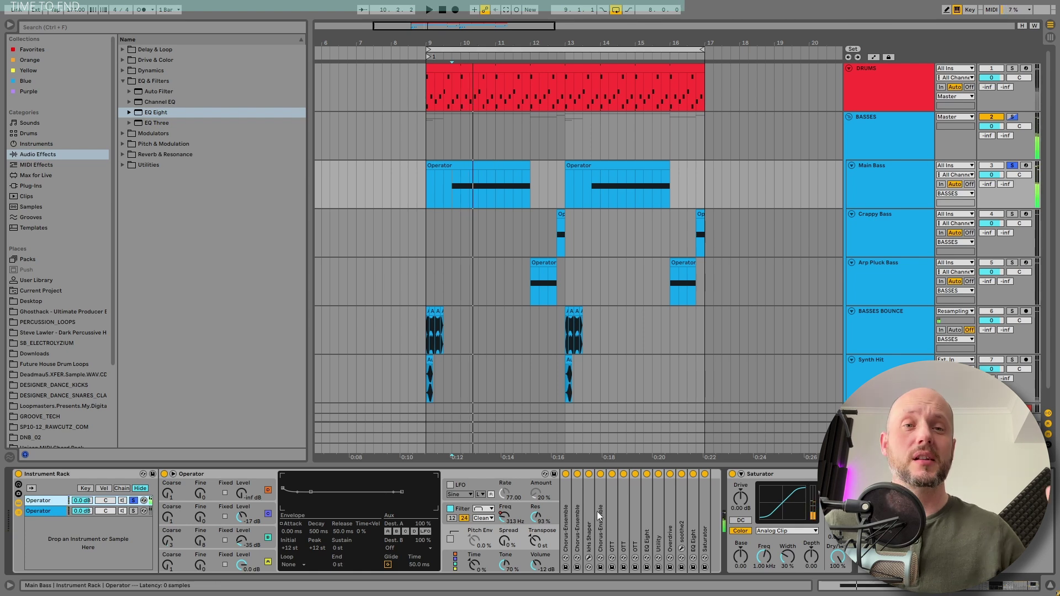
{"action": "key", "text": "space"}
- Strip the first Operator to oscillator A without its filter, and play it through only kHs Shaper with the Ragged shape shown
{"action": "left_click", "coordinate": [265, 559]}
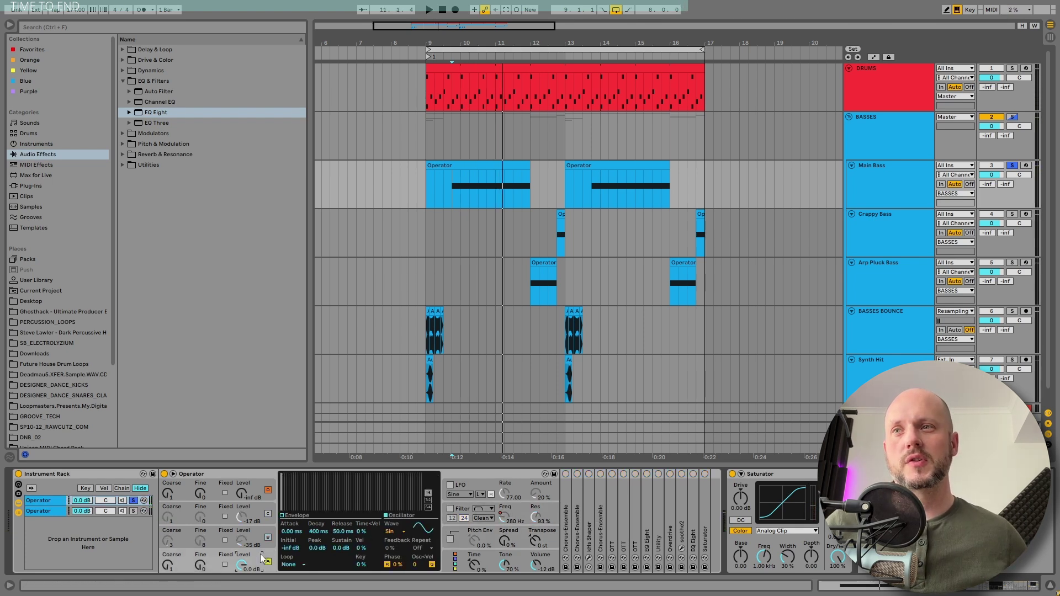
{"action": "double_click", "coordinate": [589, 530]}
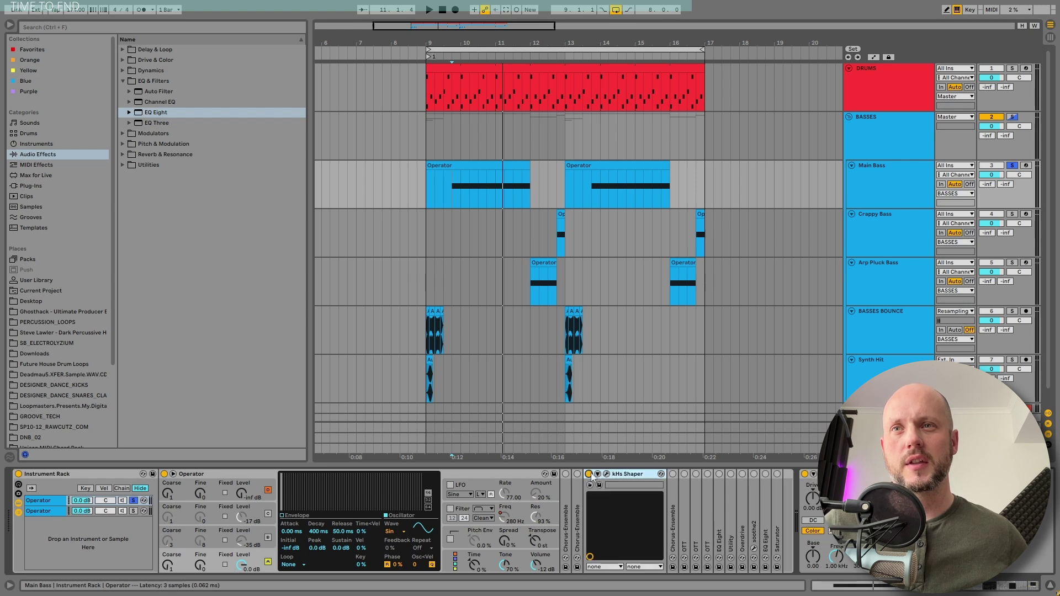
{"action": "left_click", "coordinate": [607, 475]}
{"action": "key", "text": "space"}
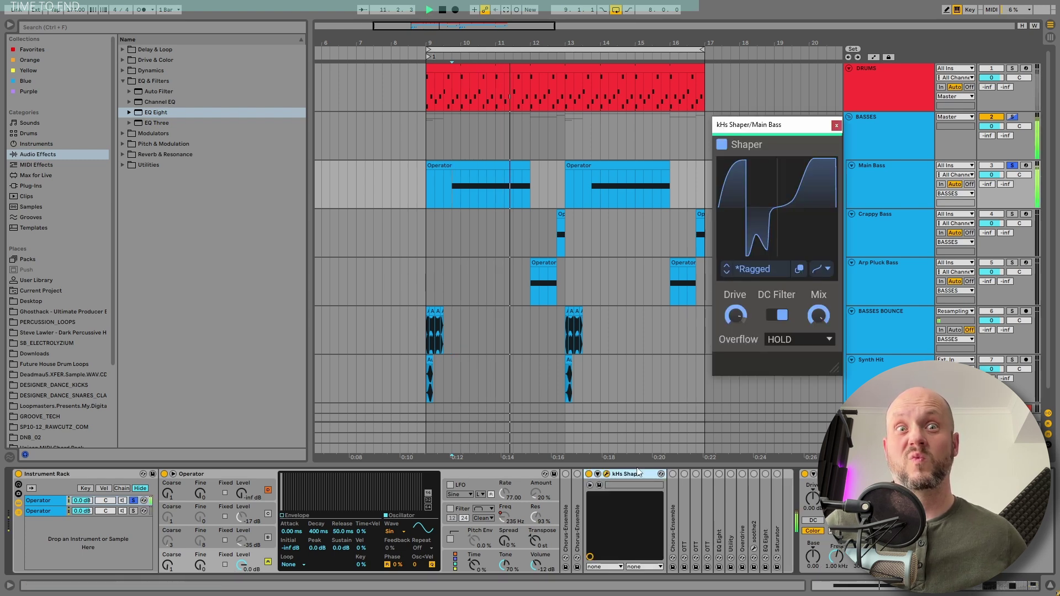
- Re-enable Operator's oscillators B and C and its filter, playing the bass to hear each addition
{"action": "left_click", "coordinate": [268, 514]}
{"action": "key", "text": "space"}
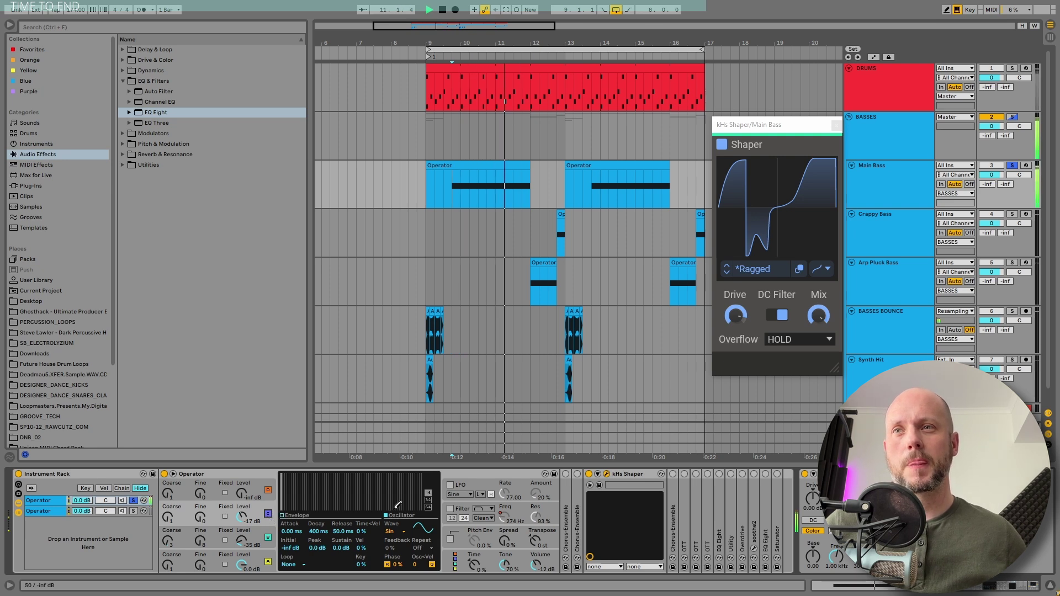
{"action": "left_click", "coordinate": [451, 509]}
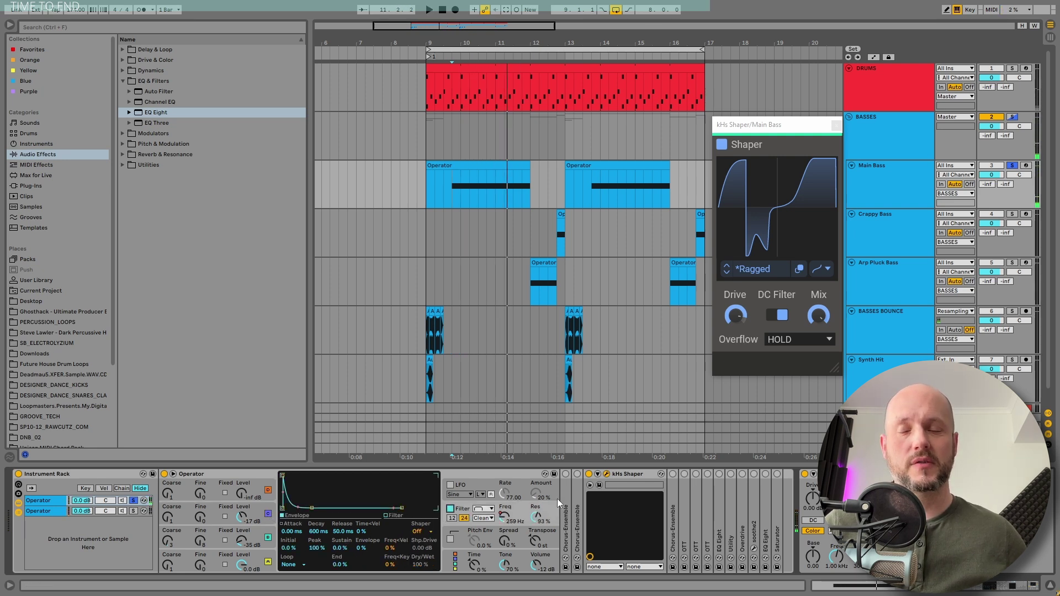
{"action": "key", "text": "space"}
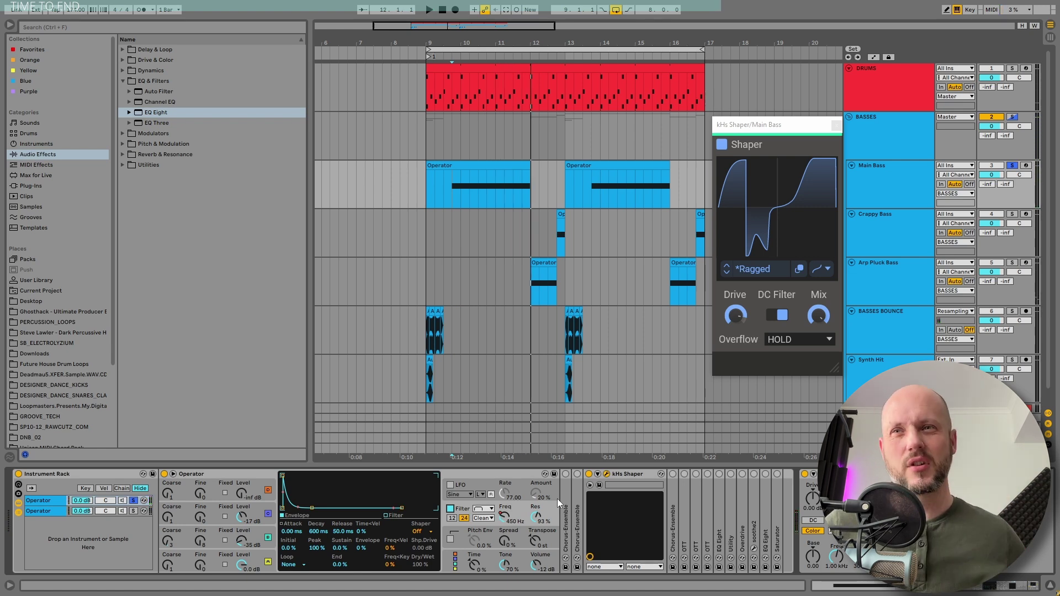
- Fold Operator, unfold and enable the two Chorus-Ensemble devices before kHs Shaper, and play the bass
{"action": "double_click", "coordinate": [563, 484]}
{"action": "left_click", "coordinate": [565, 474]}
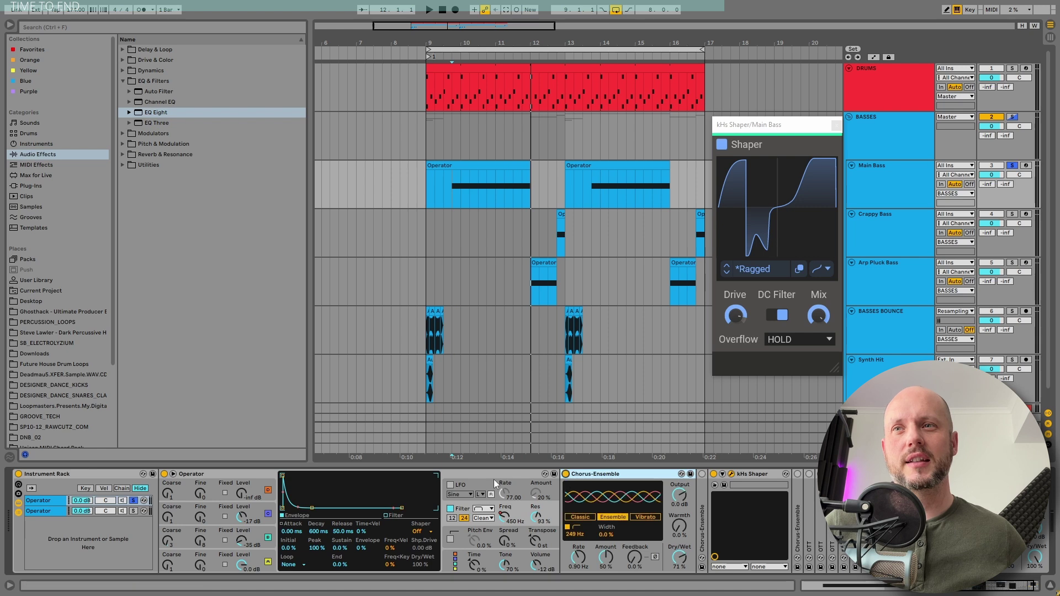
{"action": "double_click", "coordinate": [459, 476]}
{"action": "double_click", "coordinate": [312, 476]}
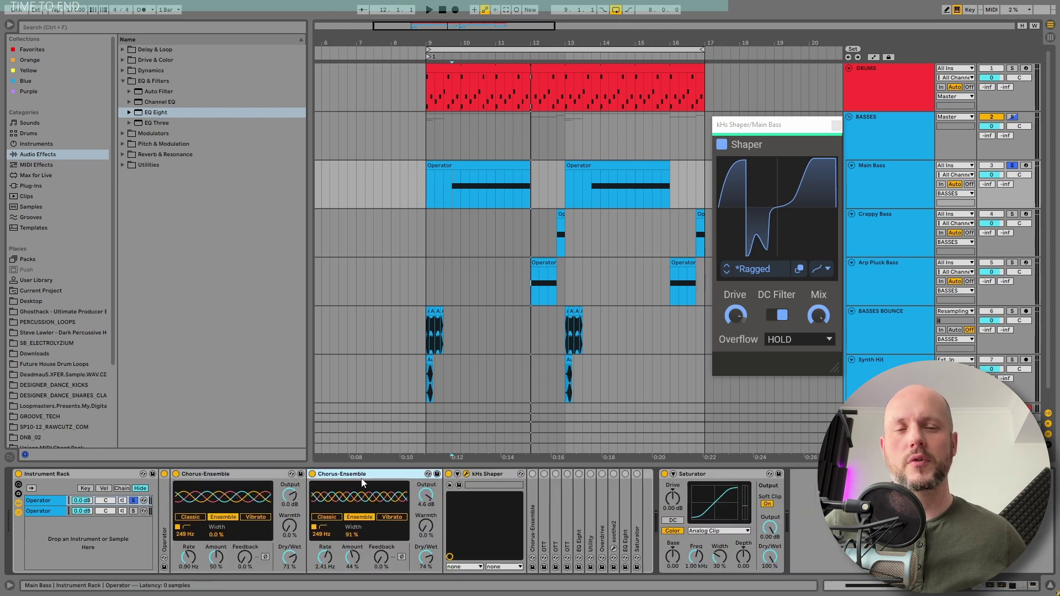
{"action": "key", "text": "space"}
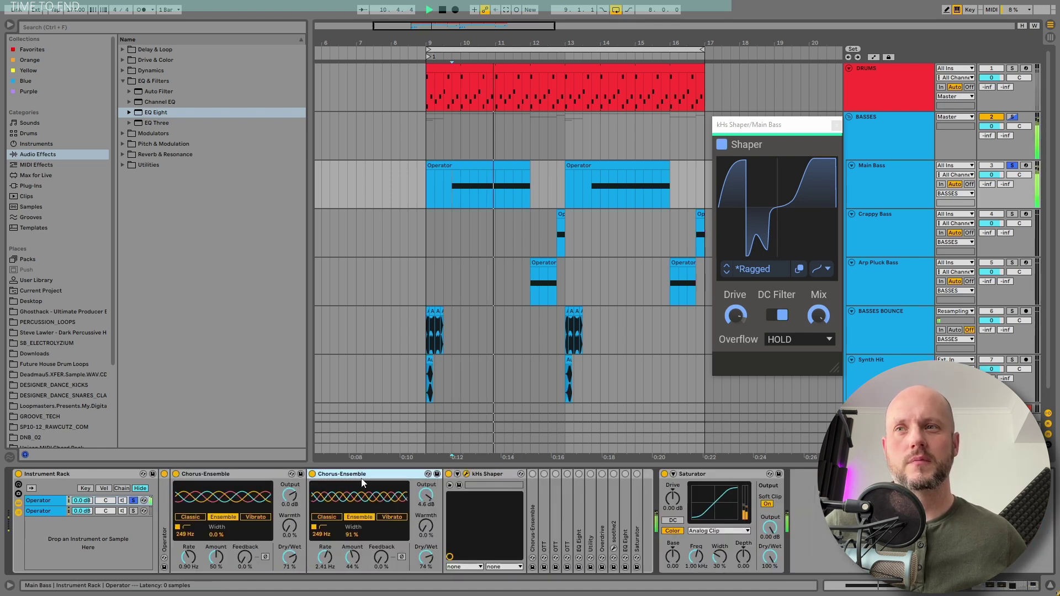
- Unfold and enable the Chorus-Ensemble after kHs Shaper, and play the bass from position 9.4.1
{"action": "double_click", "coordinate": [533, 481]}
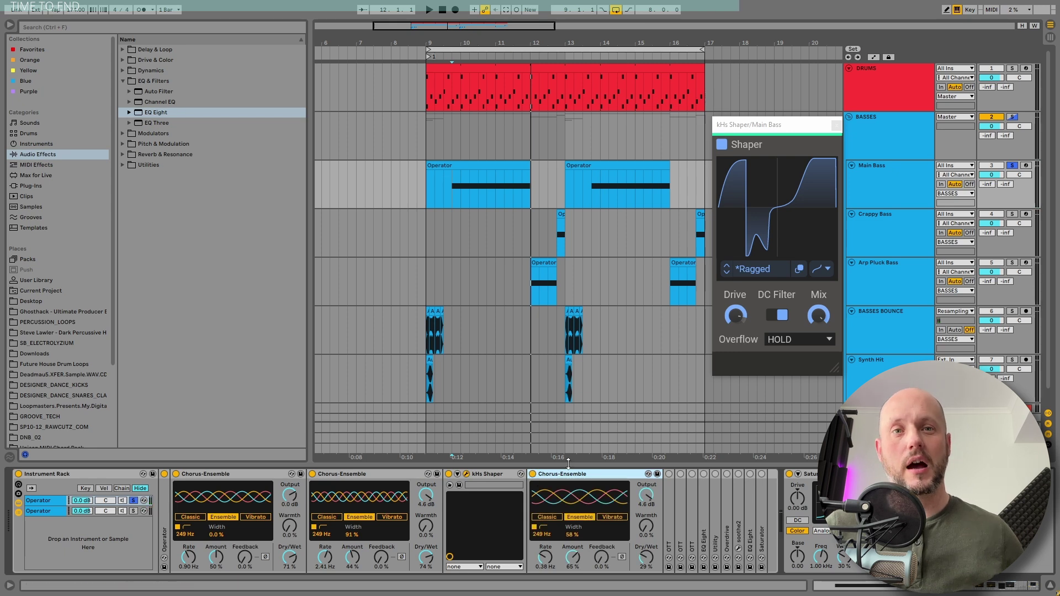
{"action": "left_click", "coordinate": [456, 200]}
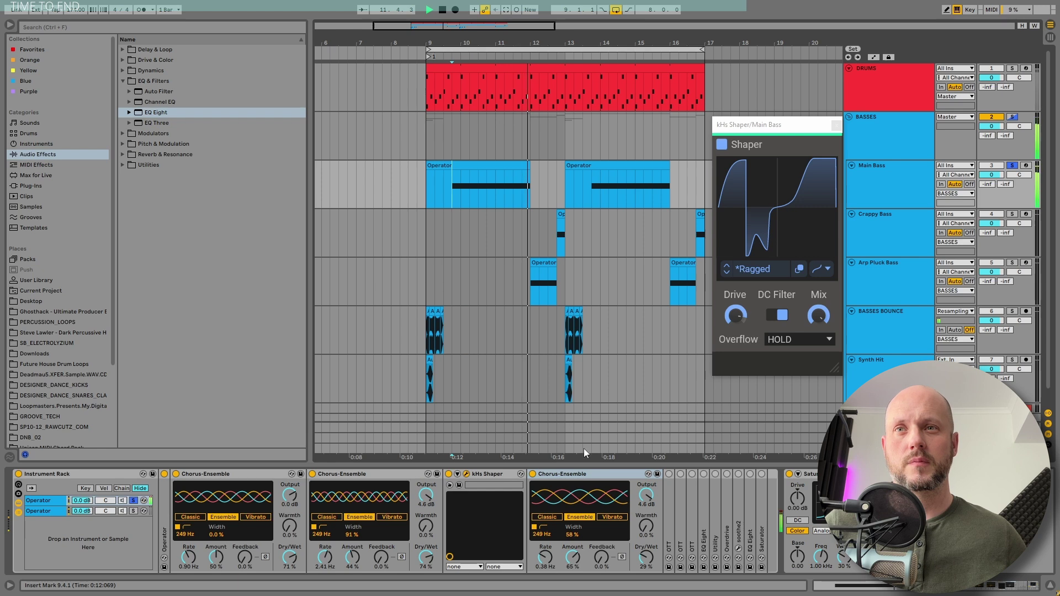
{"action": "key", "text": "space"}
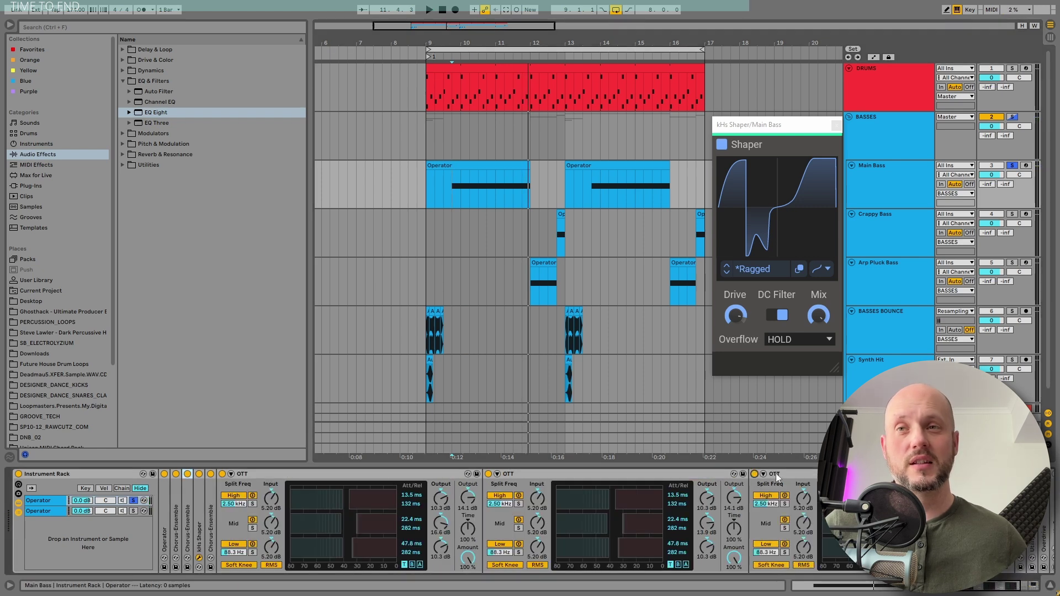
- Play the bass through the three enabled OTT devices and fold them back up
{"action": "key", "text": "space"}
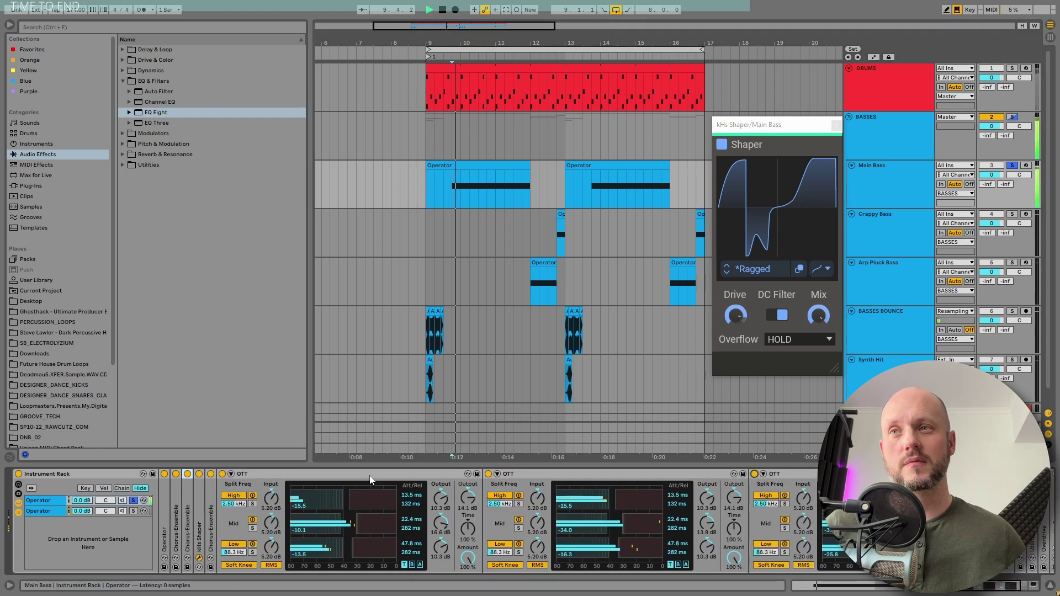
{"action": "double_click", "coordinate": [312, 473]}
{"action": "double_click", "coordinate": [304, 476]}
{"action": "double_click", "coordinate": [303, 477]}
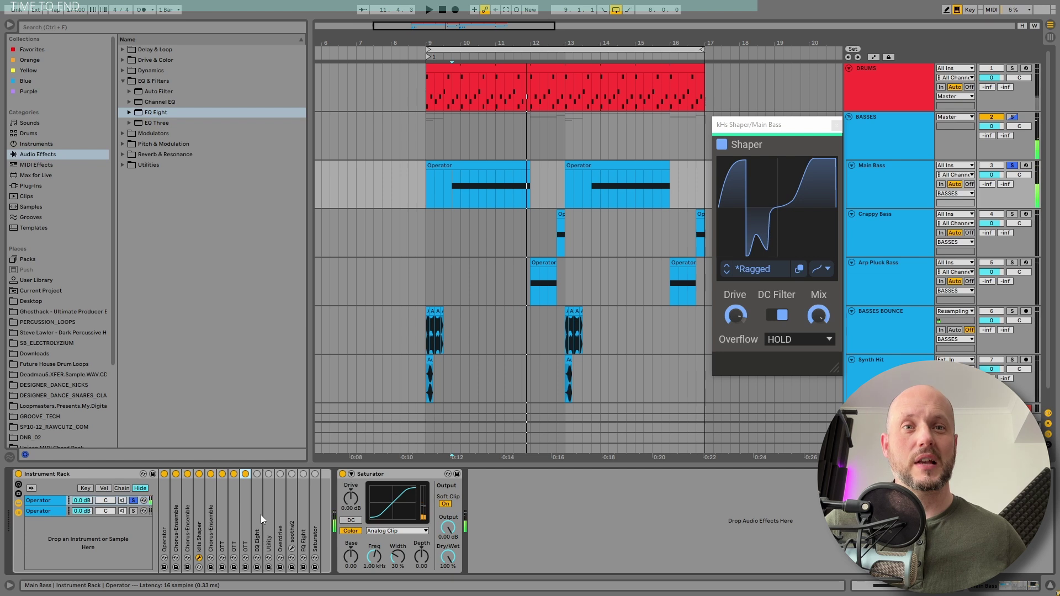
- Unfold the EQ Eight after the OTTs, play the bass with it bypassed and enabled, and fold it back up
{"action": "double_click", "coordinate": [260, 515]}
{"action": "key", "text": "space"}
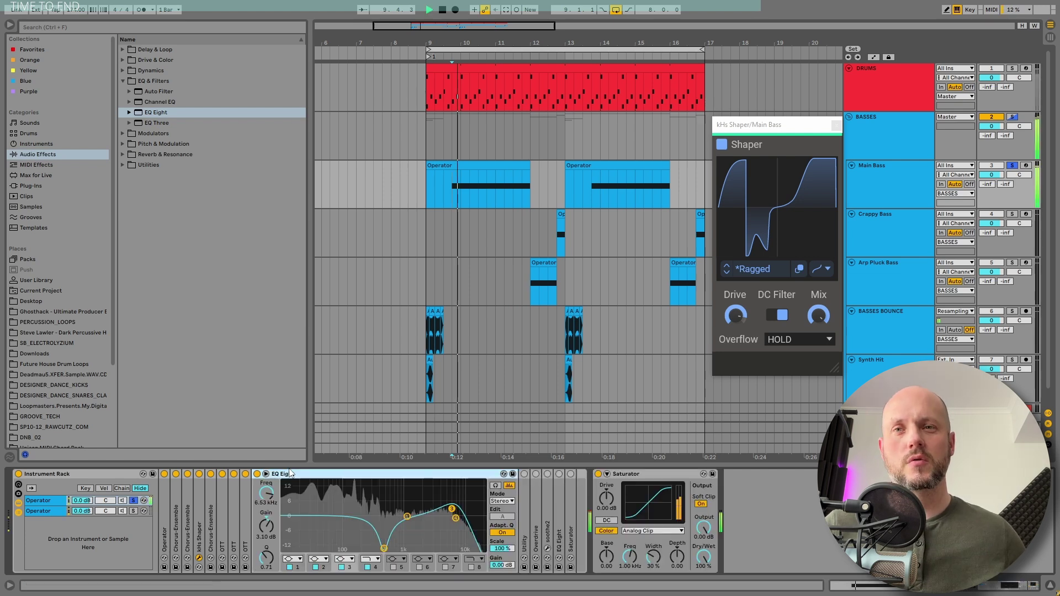
{"action": "left_click", "coordinate": [257, 474]}
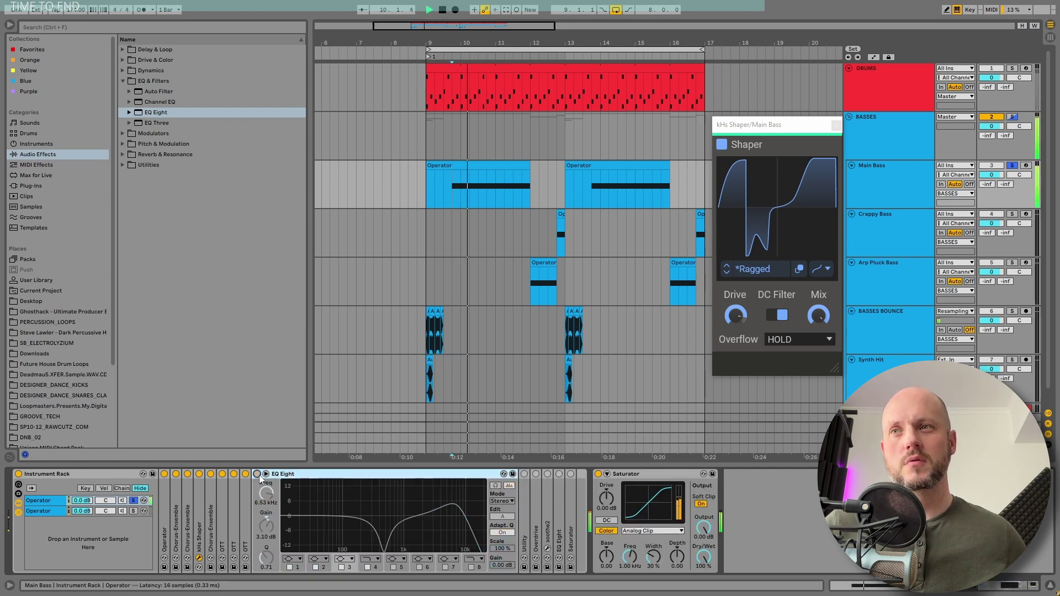
{"action": "left_click", "coordinate": [258, 474]}
{"action": "double_click", "coordinate": [286, 475]}
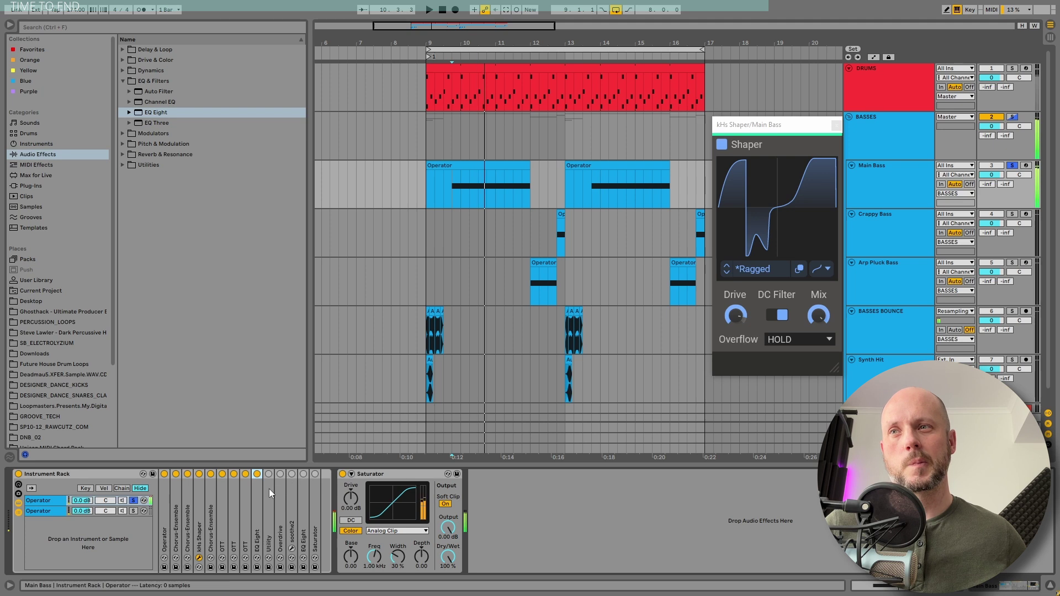
- Unfold Utility and Overdrive, enable Overdrive, and compare the bass with it on and off
{"action": "double_click", "coordinate": [270, 489]}
{"action": "double_click", "coordinate": [346, 494]}
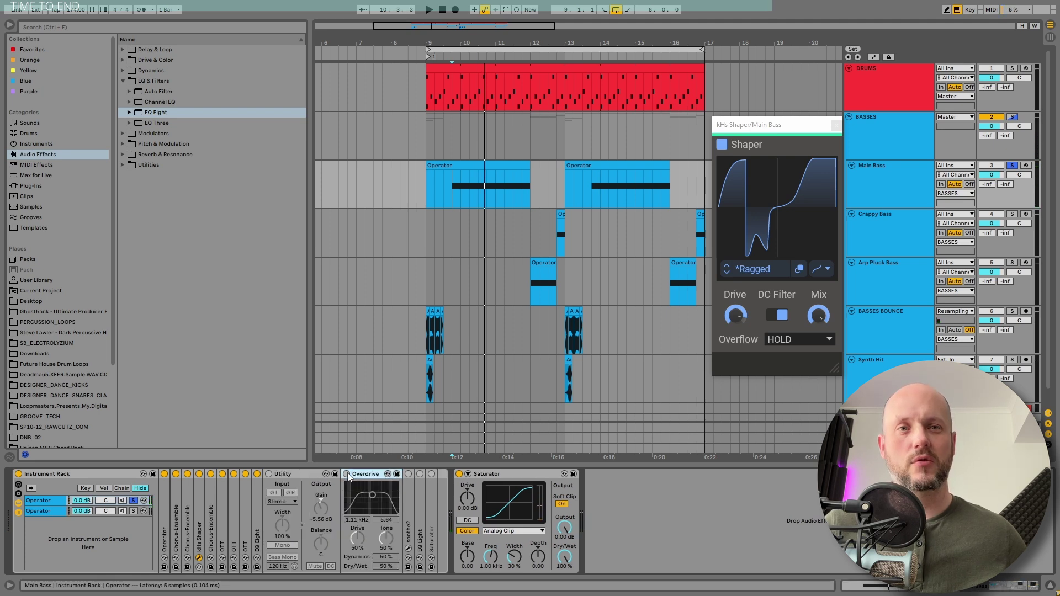
{"action": "left_click", "coordinate": [347, 475]}
{"action": "key", "text": "space"}
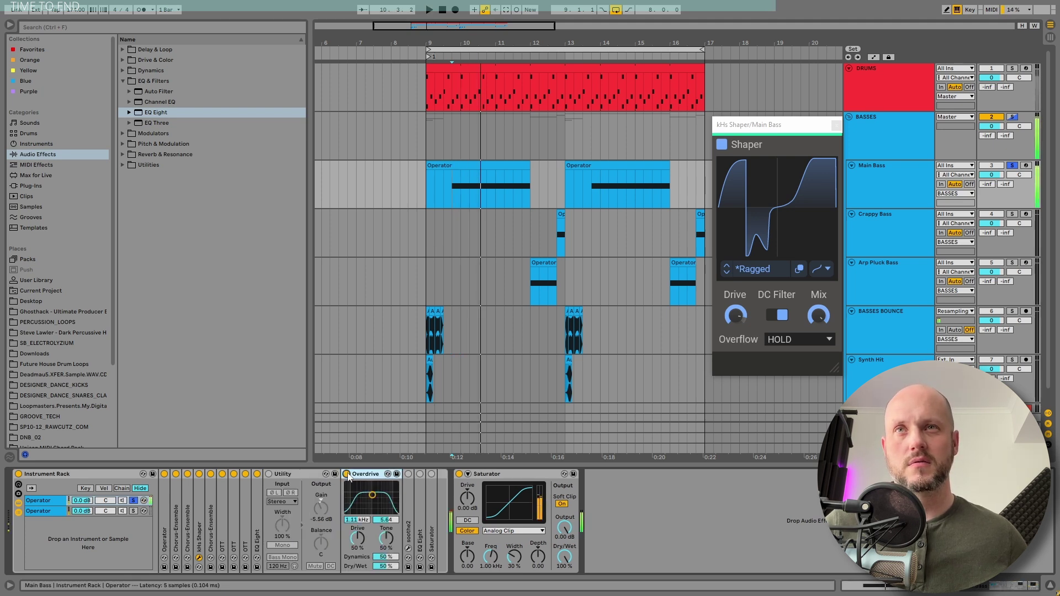
{"action": "left_click", "coordinate": [346, 474]}
{"action": "key", "text": "space"}
{"action": "key", "text": "space"}
{"action": "left_click", "coordinate": [347, 474]}
{"action": "key", "text": "space"}
{"action": "key", "text": "space"}
{"action": "key", "text": "space"}
- Enable Utility and compare the playing bass with and without its gain reduction
{"action": "left_click", "coordinate": [269, 474]}
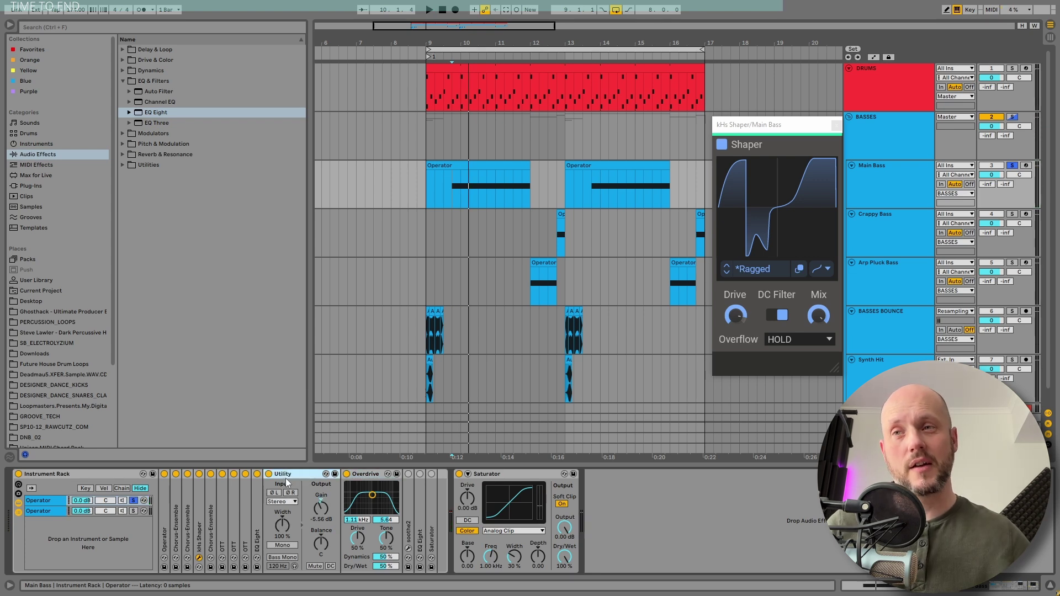
{"action": "key", "text": "space"}
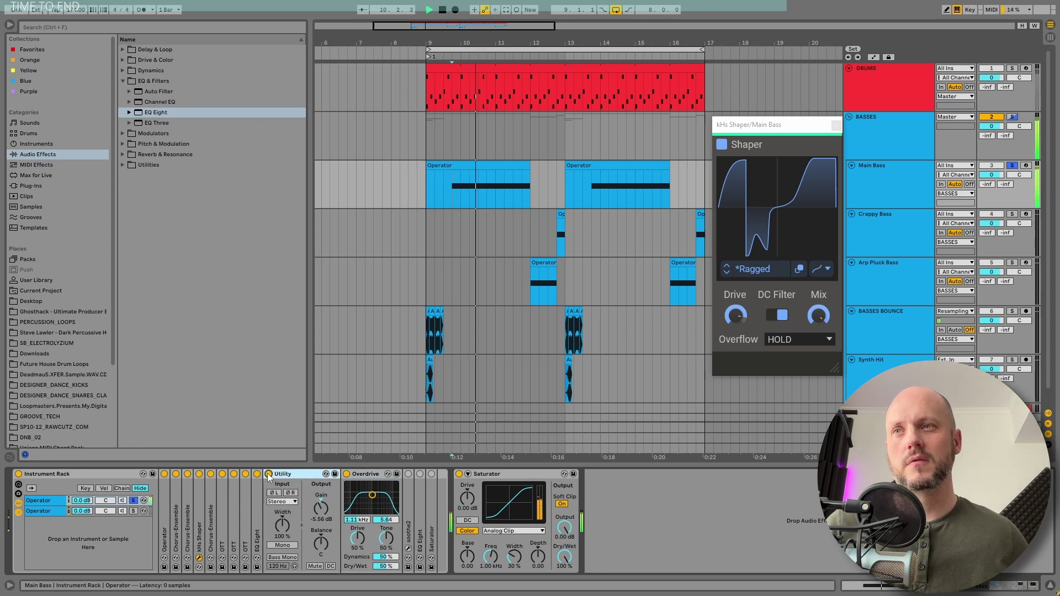
{"action": "left_click", "coordinate": [269, 475]}
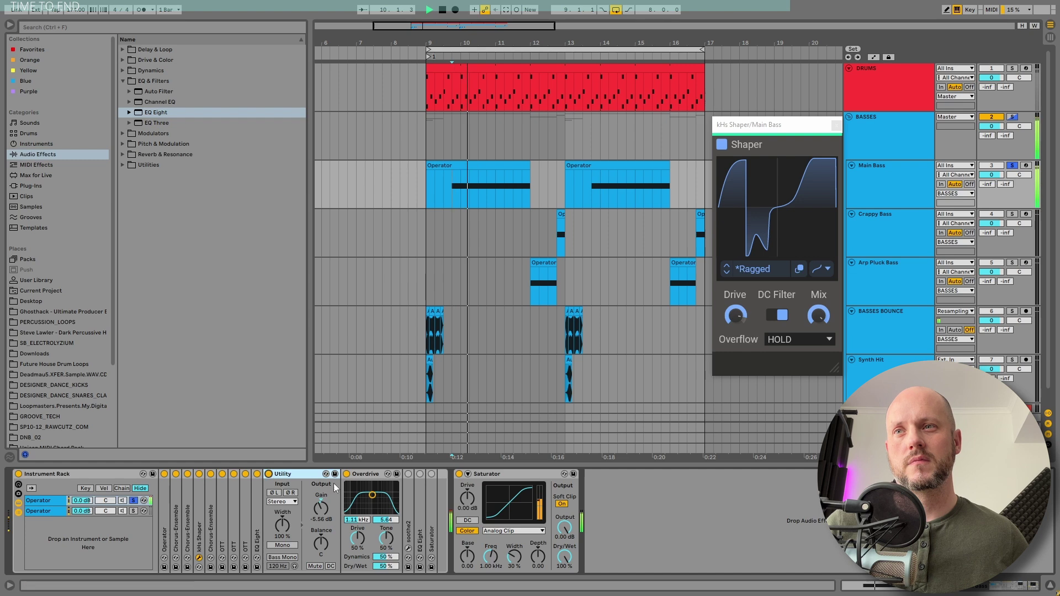
- Unfold the enabled soothe2 while the bass plays, and fold Utility, Overdrive and soothe2
{"action": "double_click", "coordinate": [409, 527]}
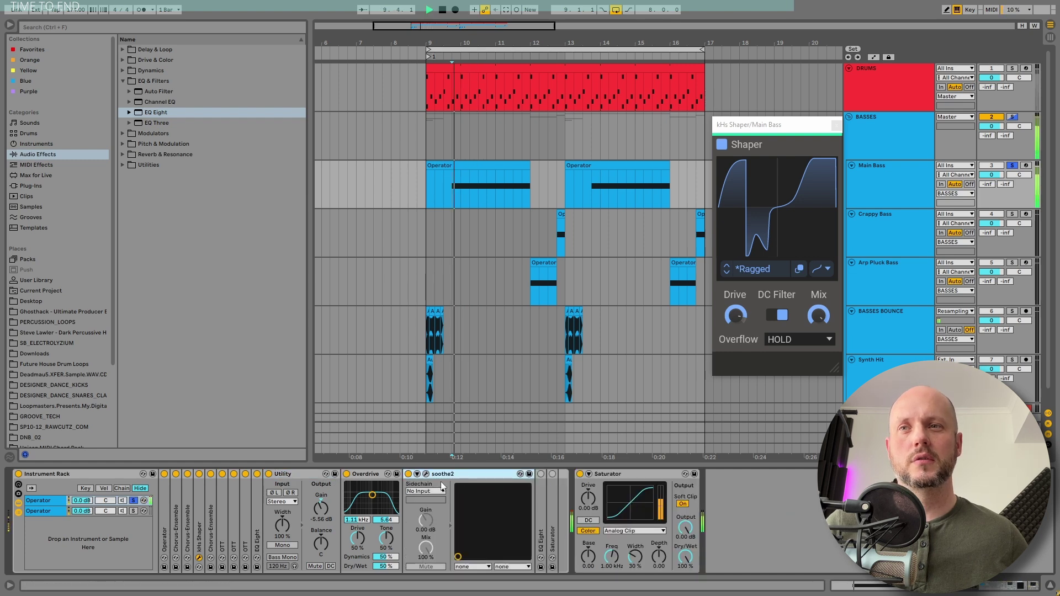
{"action": "double_click", "coordinate": [305, 476]}
{"action": "double_click", "coordinate": [306, 476]}
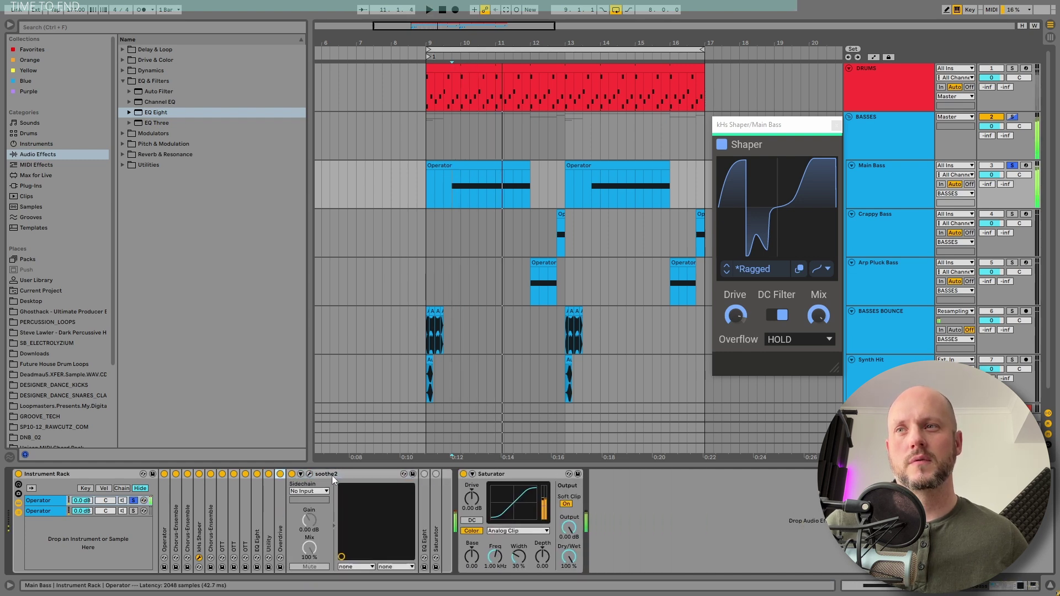
{"action": "double_click", "coordinate": [333, 476]}
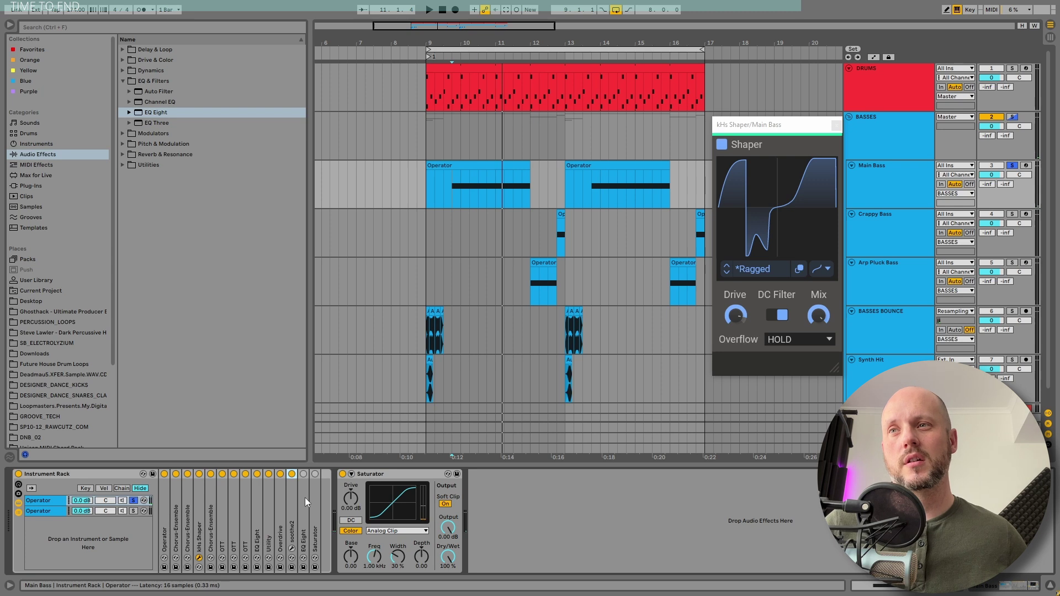
- Unfold the second EQ Eight and the Saturator at the end of the chain while playing the bass through them
{"action": "double_click", "coordinate": [305, 482]}
{"action": "key", "text": "space"}
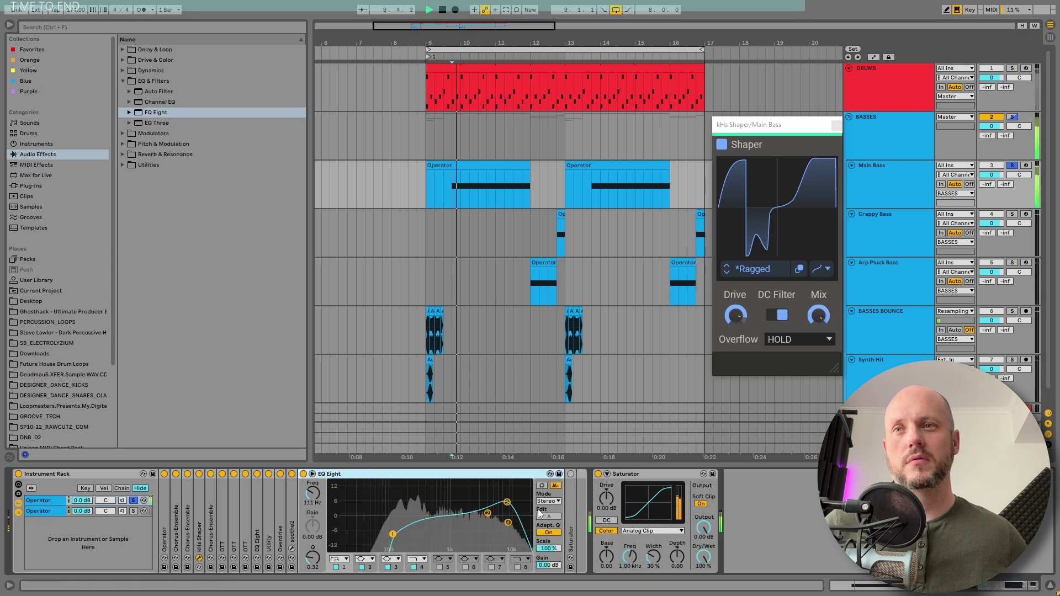
{"action": "double_click", "coordinate": [571, 488]}
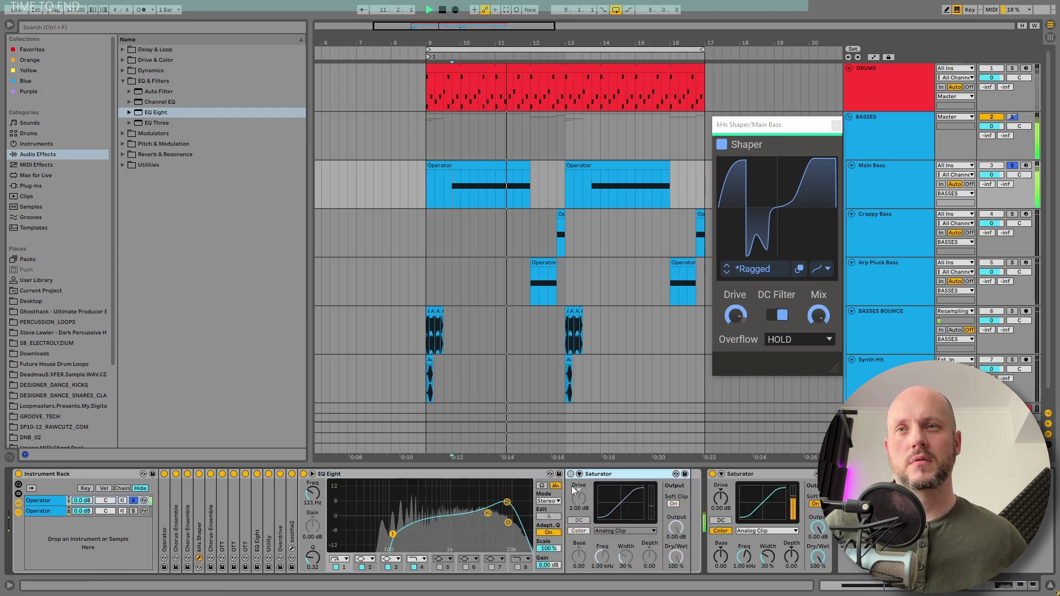
{"action": "key", "text": "space"}
- Unsolo the first Operator chain, show the second Operator chain's devices, and play both layers together
{"action": "left_click", "coordinate": [132, 500]}
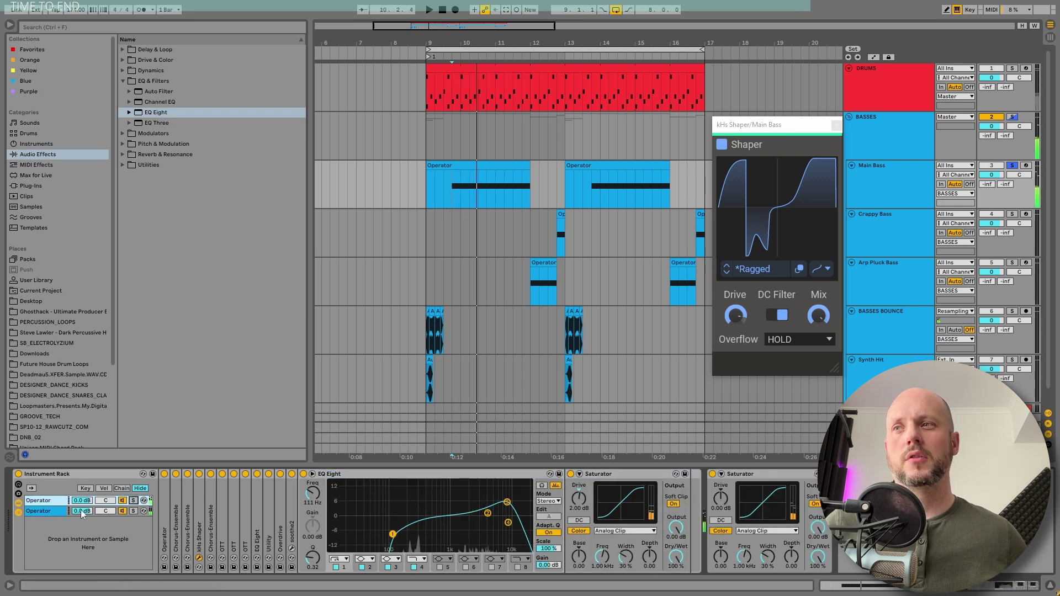
{"action": "left_click", "coordinate": [52, 511]}
{"action": "key", "text": "space"}
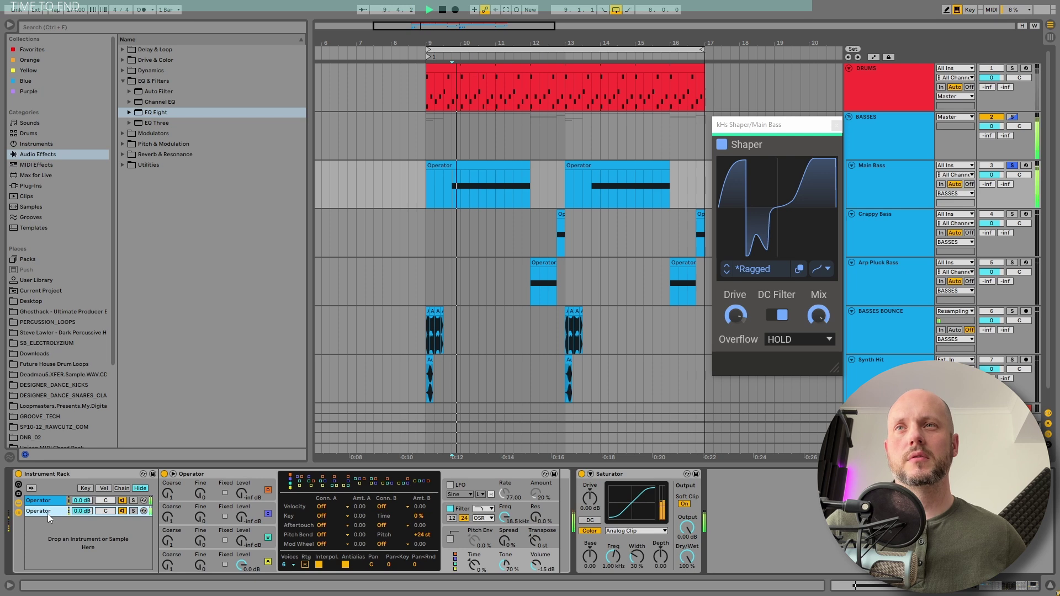
{"action": "left_click_drag", "start_coordinate": [565, 42], "coordinate": [565, 36]}
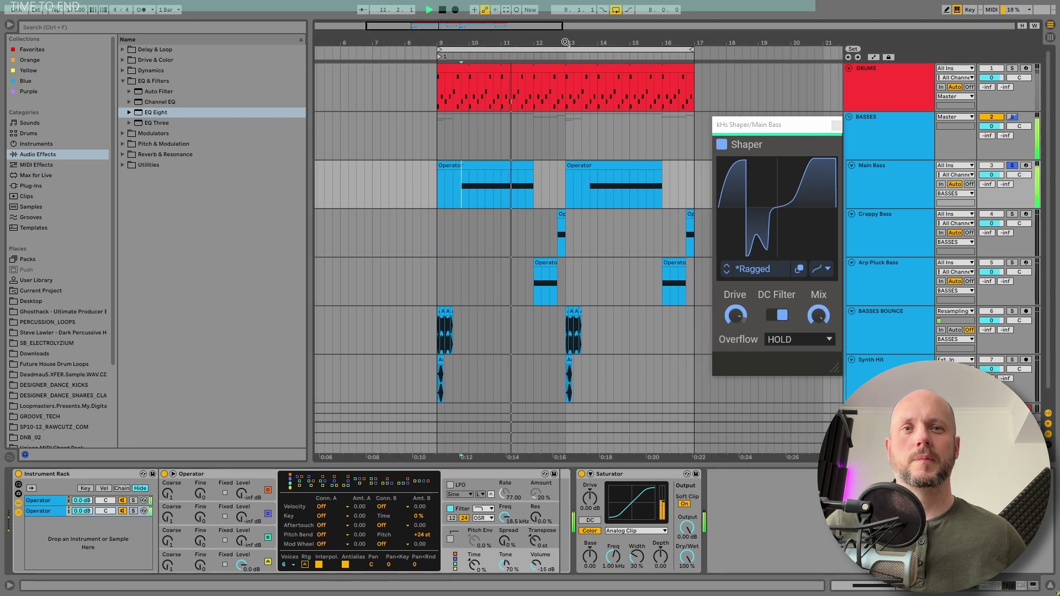
{"action": "key", "text": "space"}
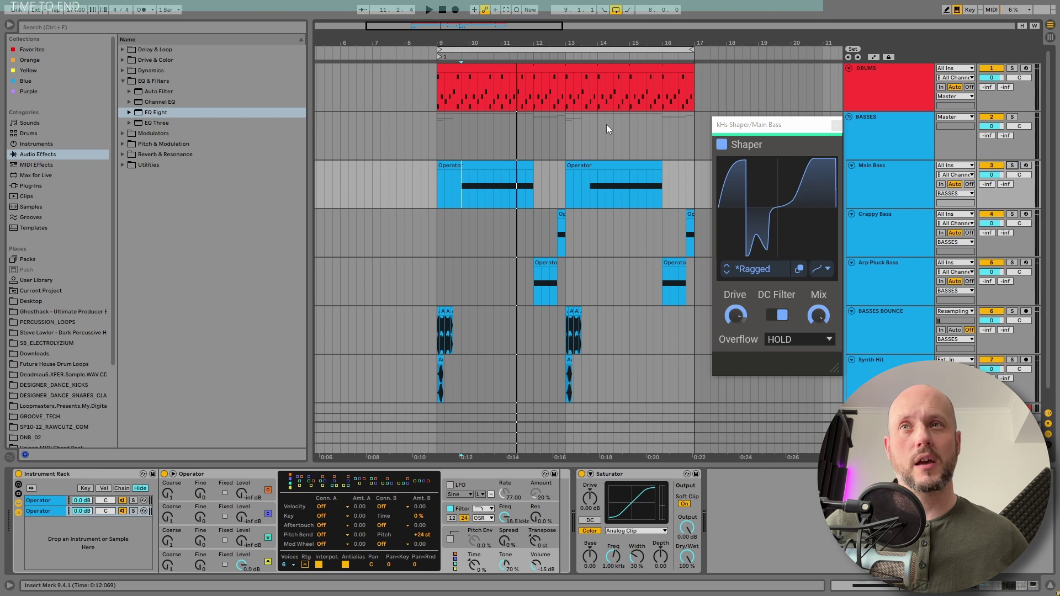
- Play the loop with all tracks unsoloed and hide the browser
{"action": "left_click", "coordinate": [544, 52]}
{"action": "key", "text": "space"}
{"action": "left_click", "coordinate": [10, 25]}
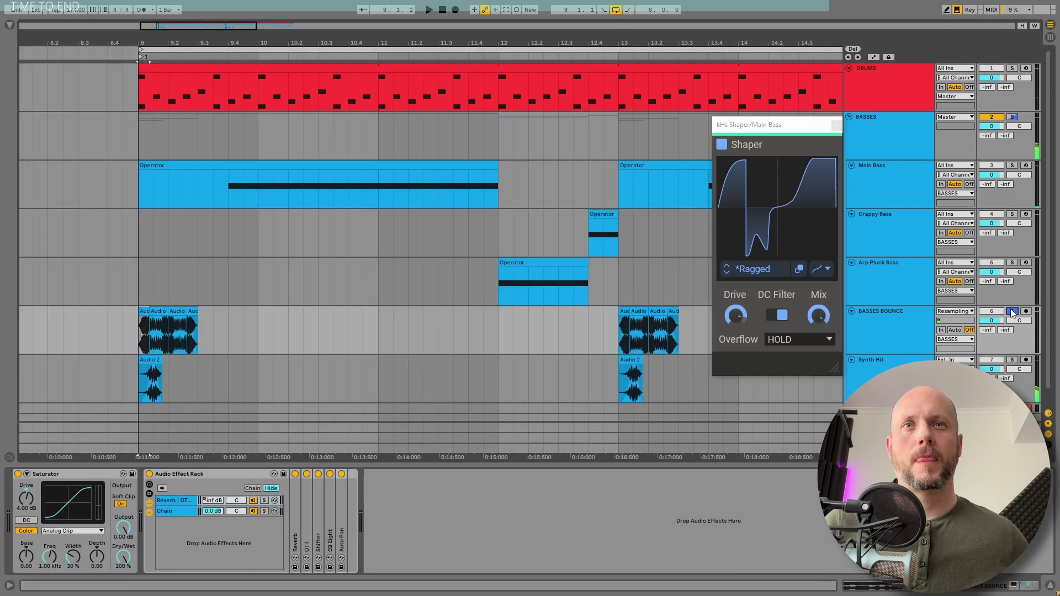
- Select the soloed BASSES BOUNCE track and play its audio clips from position 9.1.1
{"action": "left_click", "coordinate": [886, 325]}
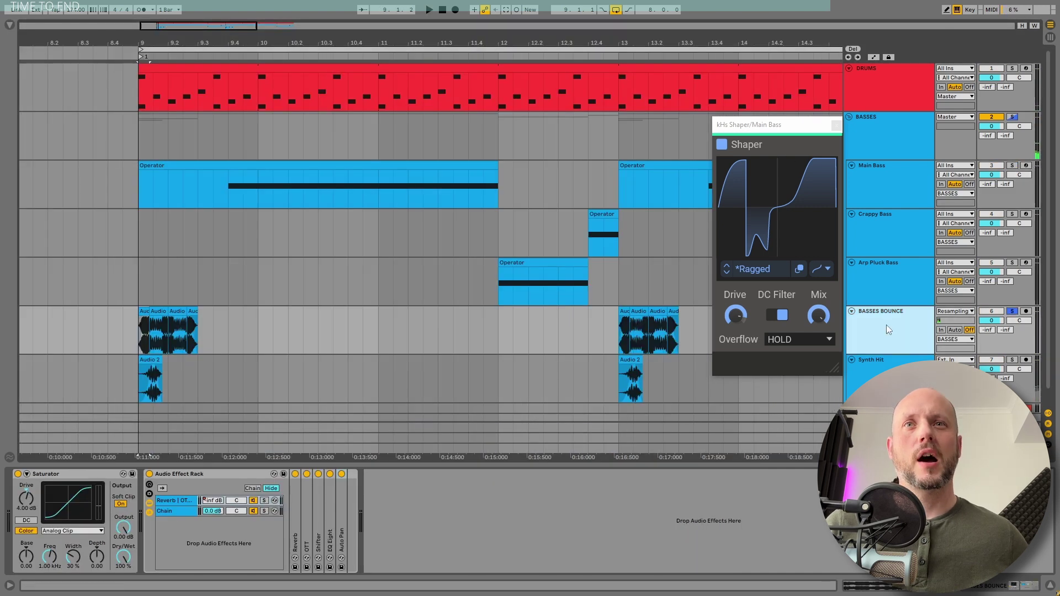
{"action": "left_click", "coordinate": [142, 313]}
{"action": "key", "text": "space"}
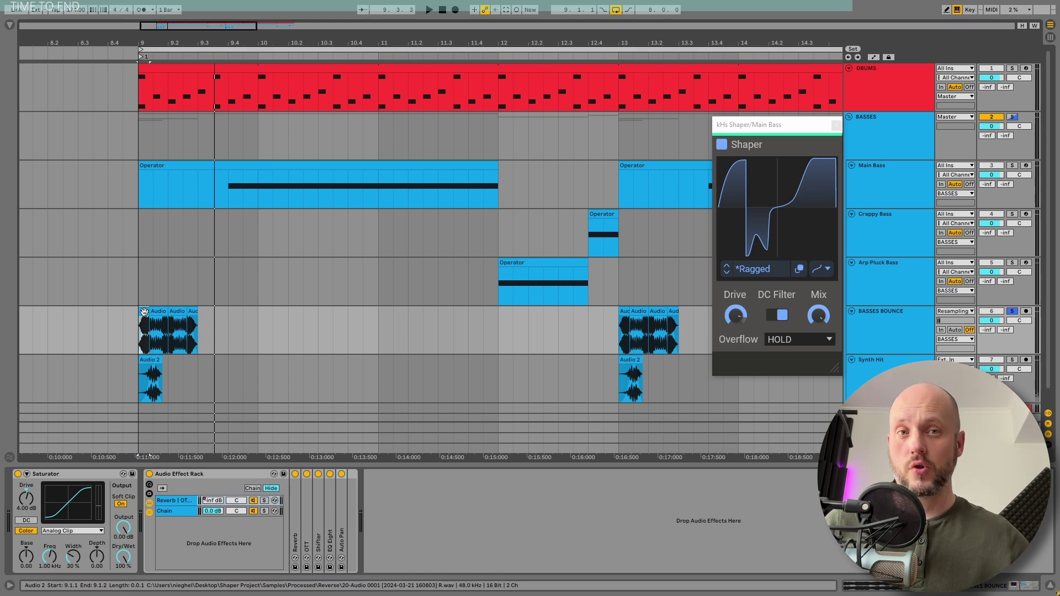
{"action": "key", "text": "space"}
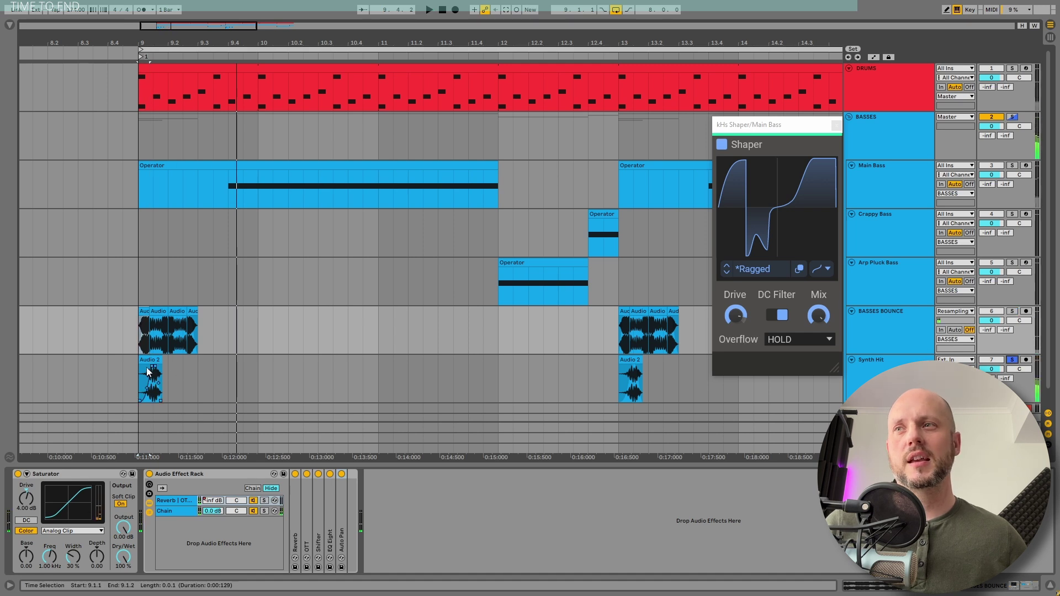
- Select the Synth Hit audio clip and examine its effect chain and clip warp settings
{"action": "left_click", "coordinate": [148, 373]}
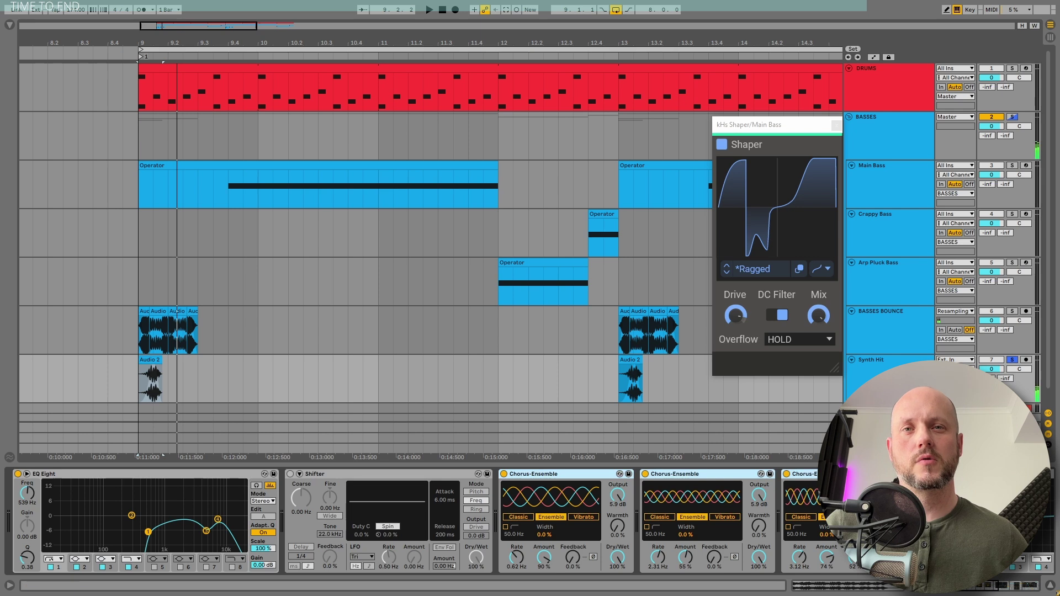
{"action": "left_click_drag", "start_coordinate": [962, 590], "coordinate": [1005, 591]}
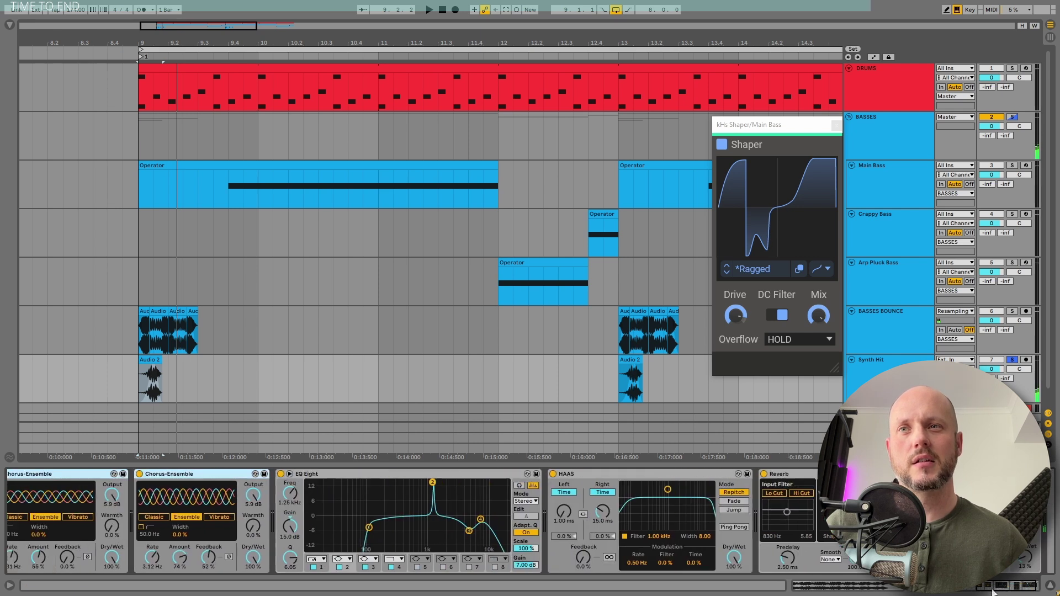
{"action": "left_click", "coordinate": [853, 586]}
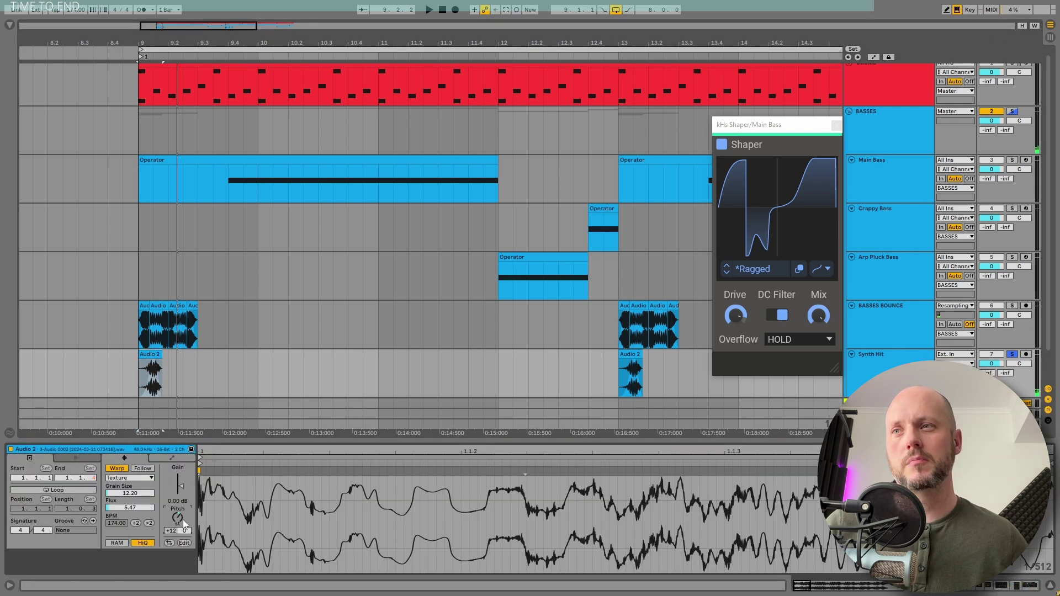
- Try the Beats warp mode on the Synth Hit clip during playback and restore Texture
{"action": "left_click", "coordinate": [134, 478]}
{"action": "left_click", "coordinate": [123, 478]}
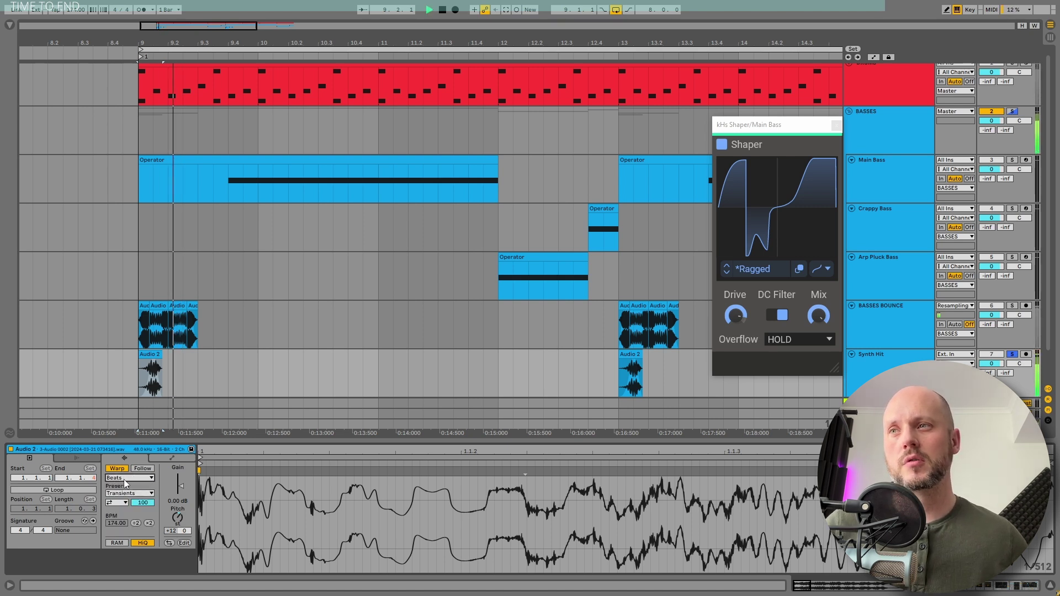
{"action": "left_click", "coordinate": [118, 479]}
{"action": "left_click", "coordinate": [117, 503]}
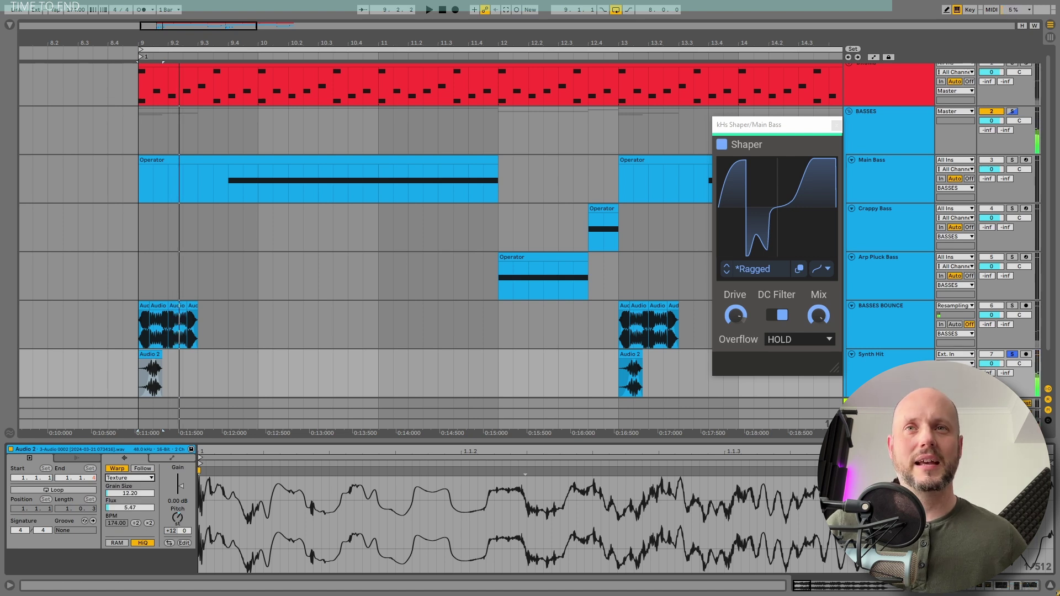
- Solo Arp Pluck Bass, play its Operator clip from position 12.1.1, and close the kHs Shaper window
{"action": "left_click", "coordinate": [1013, 257]}
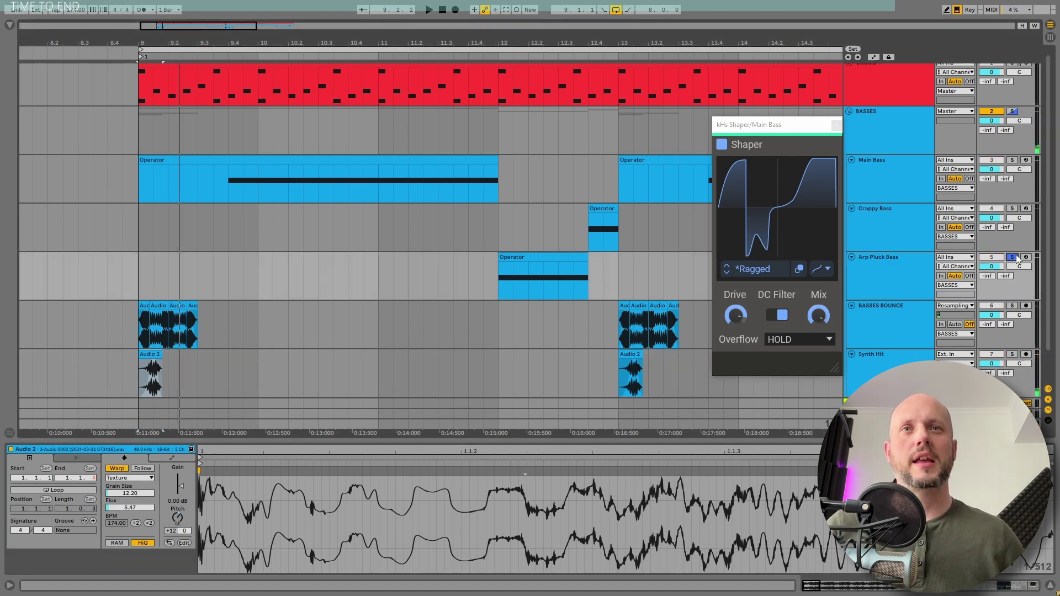
{"action": "left_click", "coordinate": [544, 256]}
{"action": "left_click", "coordinate": [886, 269]}
{"action": "left_click", "coordinate": [536, 257]}
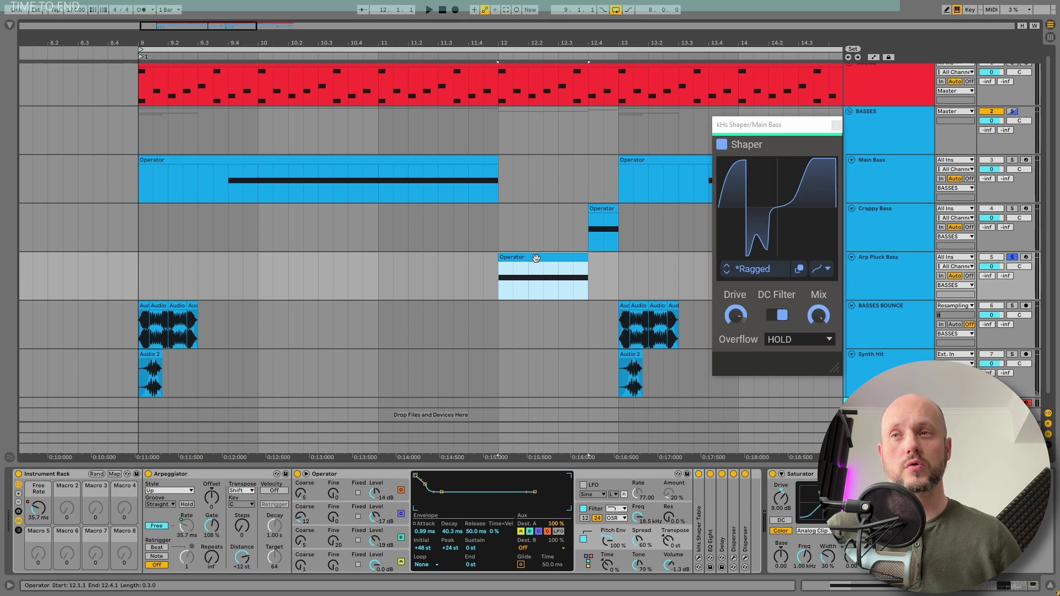
{"action": "key", "text": "space"}
{"action": "left_click", "coordinate": [836, 125]}
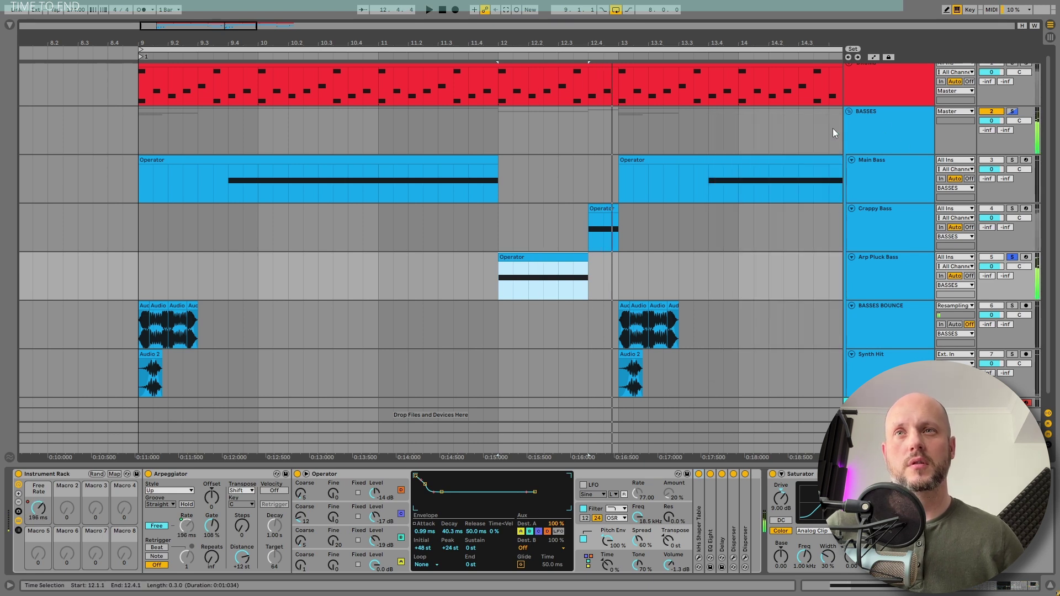
{"action": "key", "text": "space"}
- Select the Arpeggiator and sweep the Instrument Rack's Free Rate macro during playback to hear the arp speed vary
{"action": "left_click", "coordinate": [208, 475]}
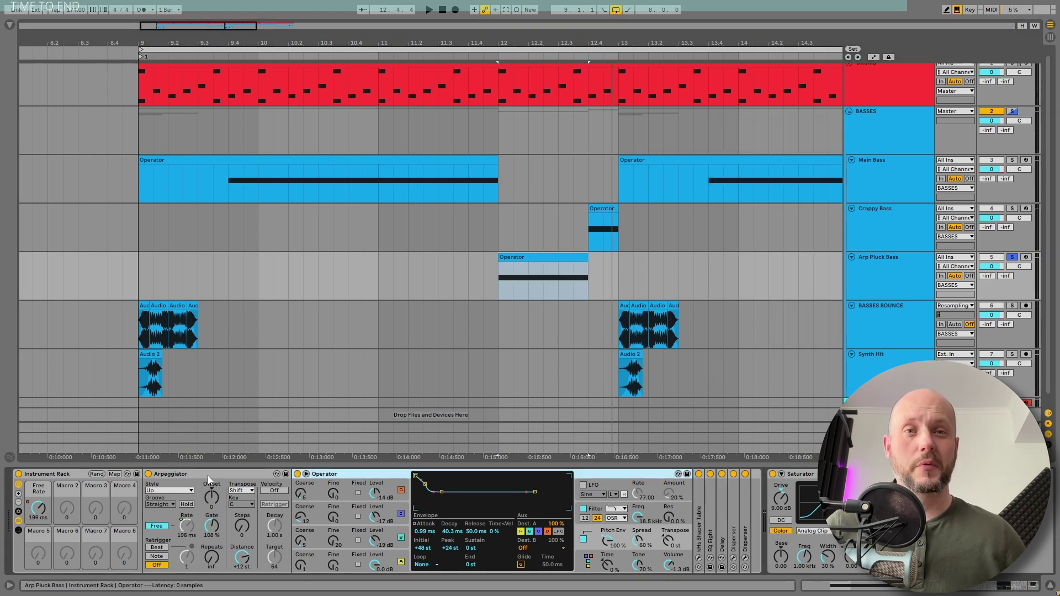
{"action": "left_click", "coordinate": [207, 476]}
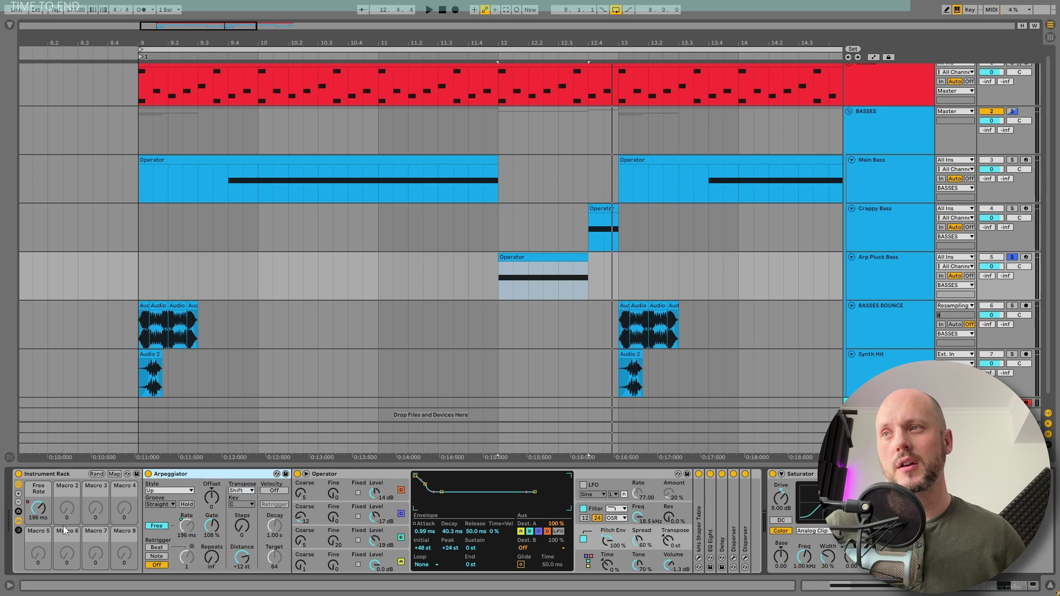
{"action": "left_click_drag", "start_coordinate": [40, 512], "coordinate": [40, 552]}
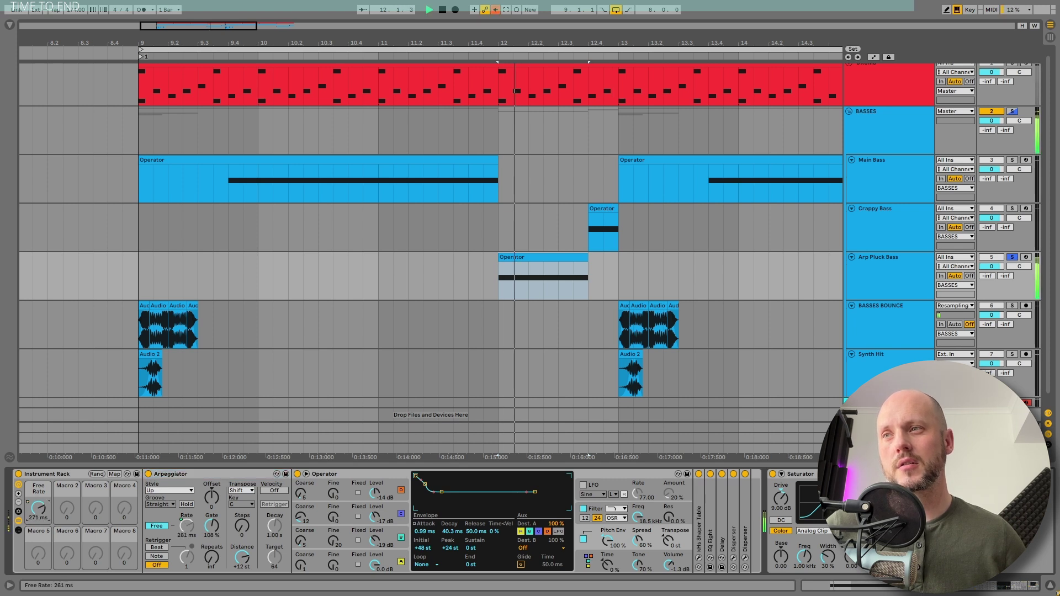
{"action": "left_click_drag", "start_coordinate": [38, 509], "coordinate": [39, 488]}
{"action": "key", "text": "space"}
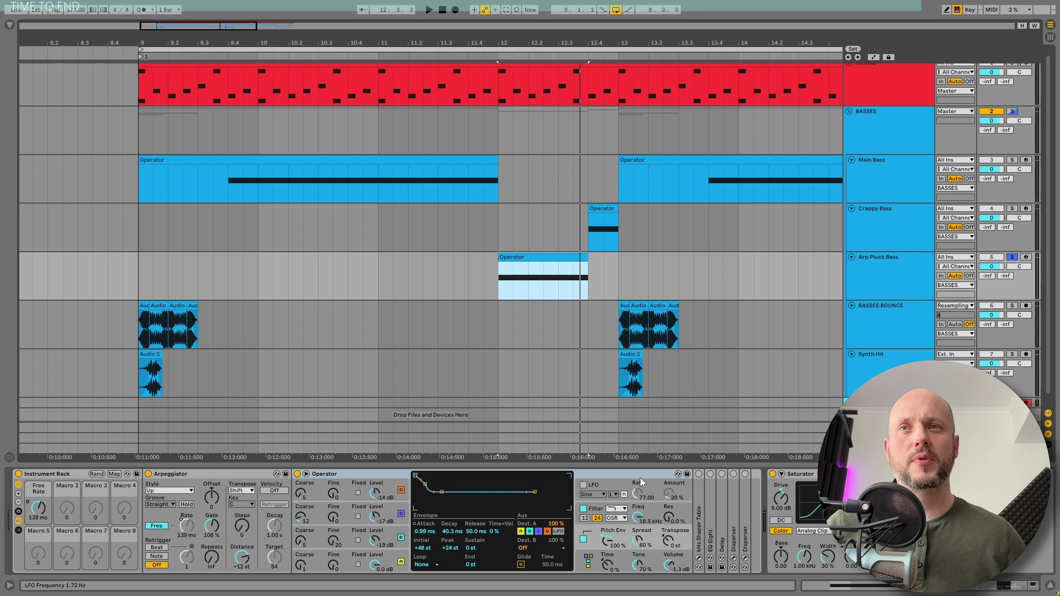
- Play the Arp Pluck Bass clip with Operator's filter bypassed, show the pitch envelope, and switch the filter back on
{"action": "key", "text": "space"}
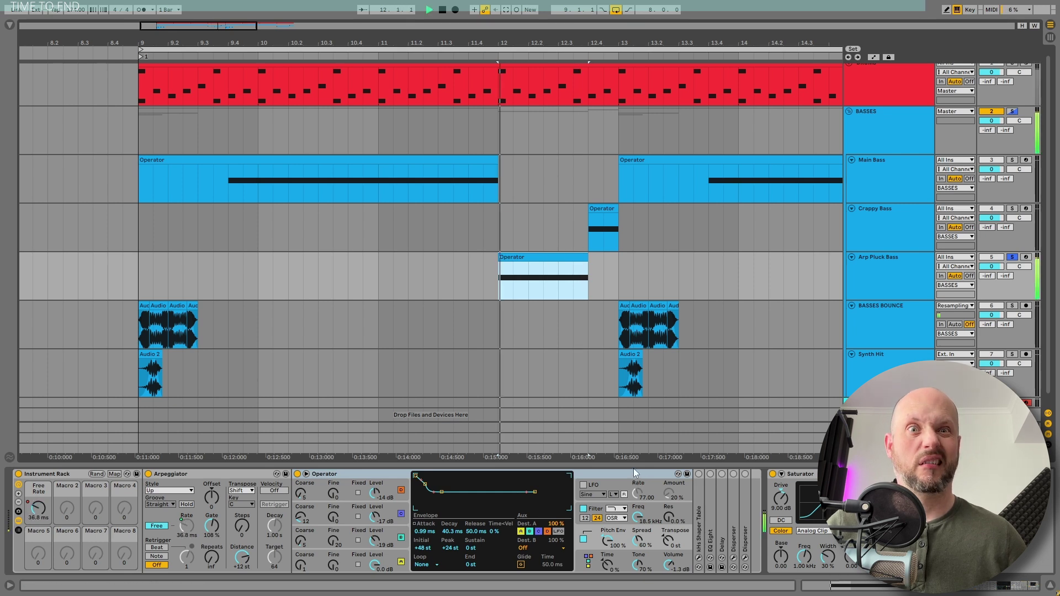
{"action": "left_click", "coordinate": [583, 508]}
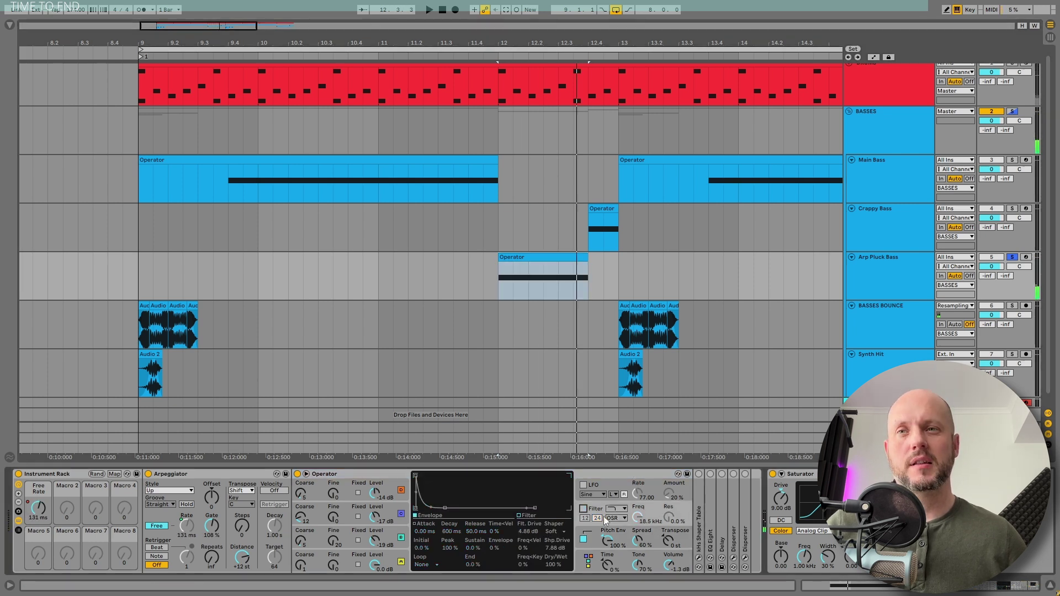
{"action": "left_click", "coordinate": [585, 541]}
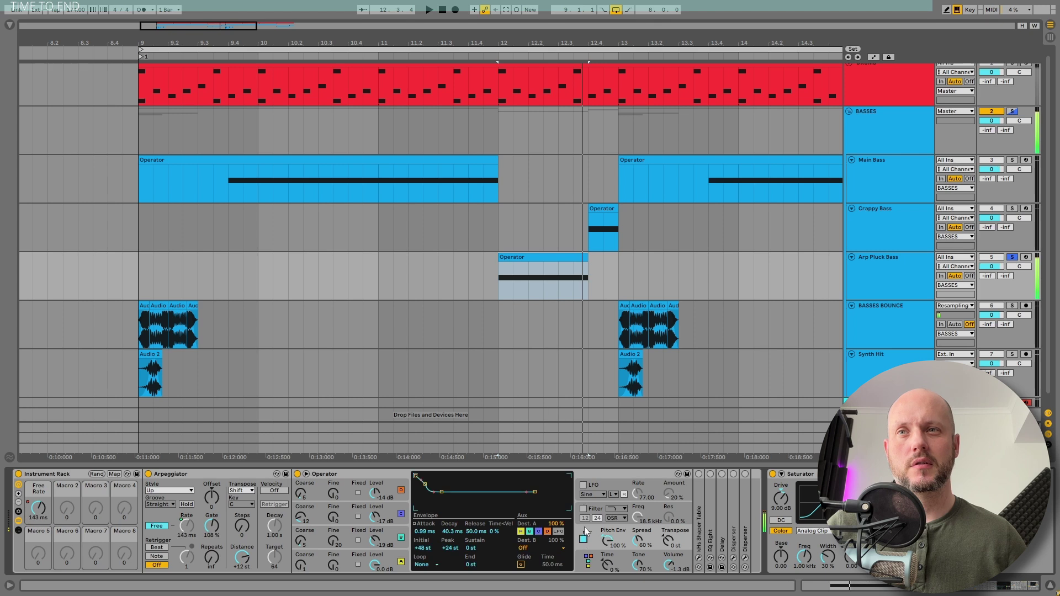
{"action": "left_click", "coordinate": [583, 509]}
- Audition Operator with oscillators B, C and D switched off, re-enabling them one by one during playback
{"action": "left_click", "coordinate": [399, 512]}
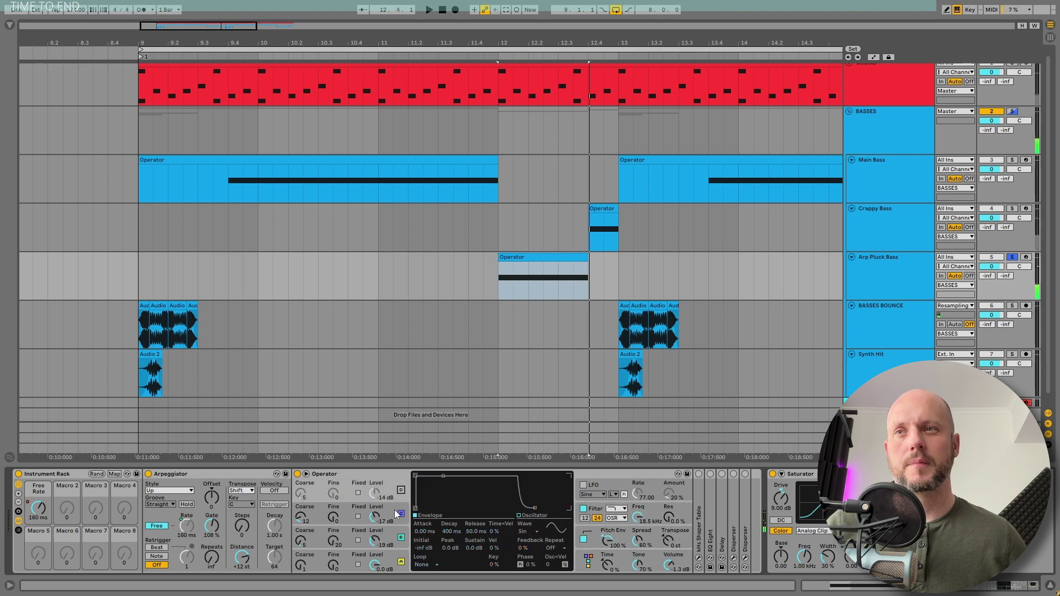
{"action": "left_click", "coordinate": [400, 538]}
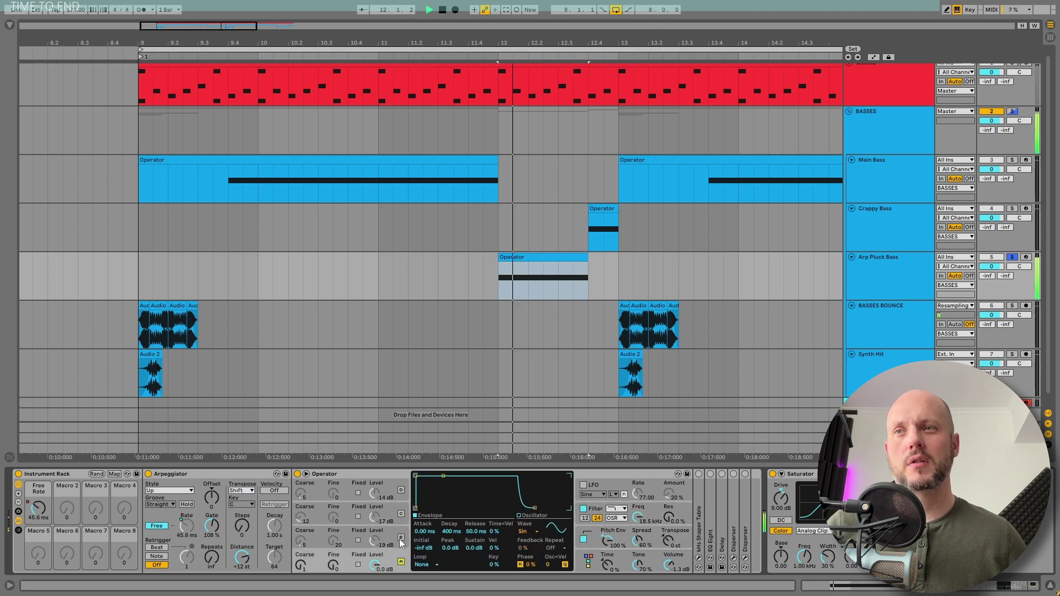
{"action": "left_click", "coordinate": [401, 538]}
{"action": "key", "text": "space"}
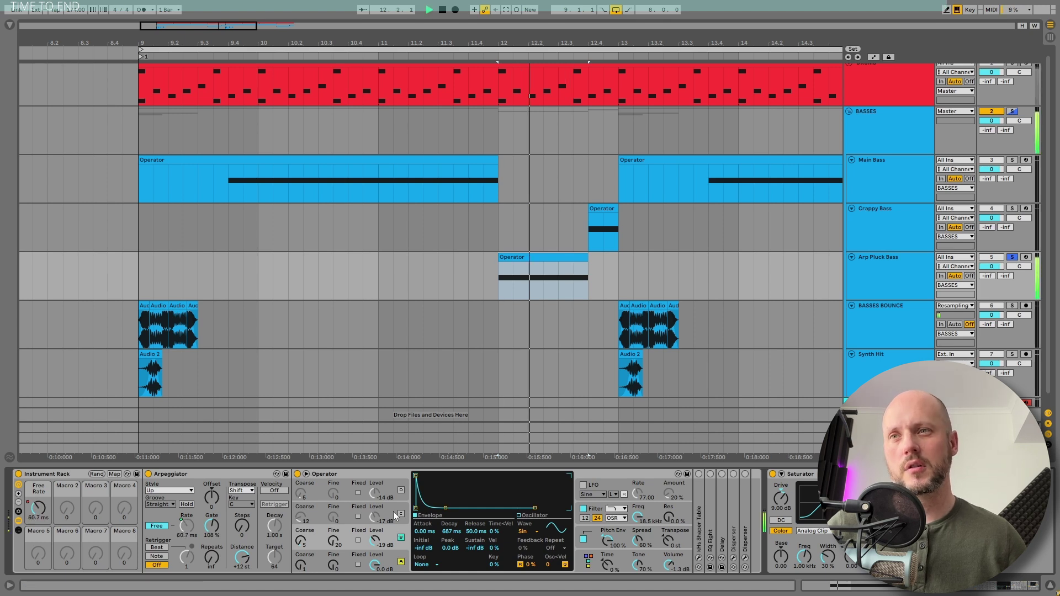
{"action": "left_click", "coordinate": [392, 508]}
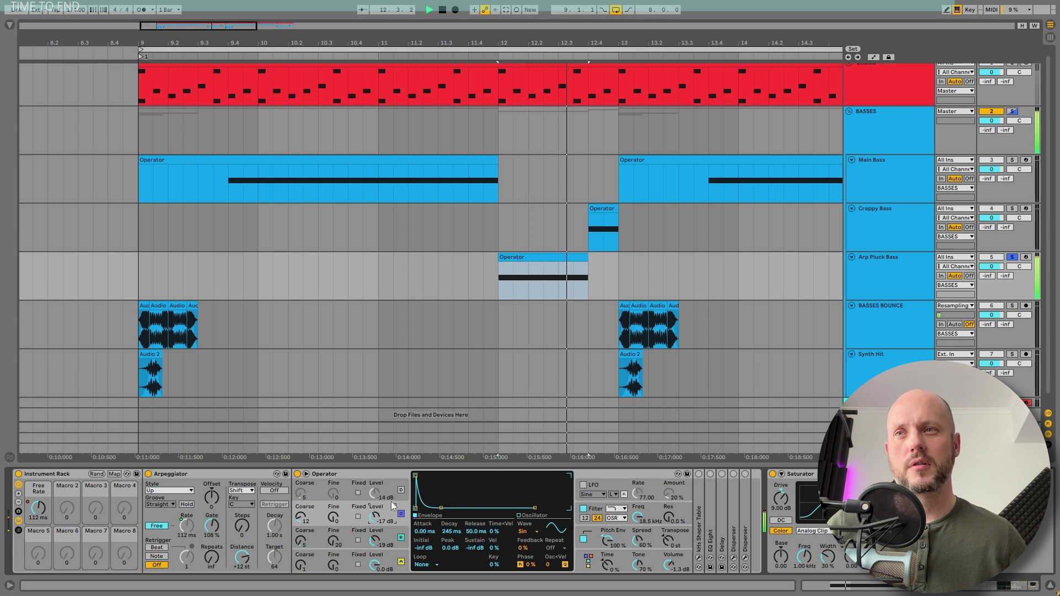
{"action": "left_click", "coordinate": [386, 486]}
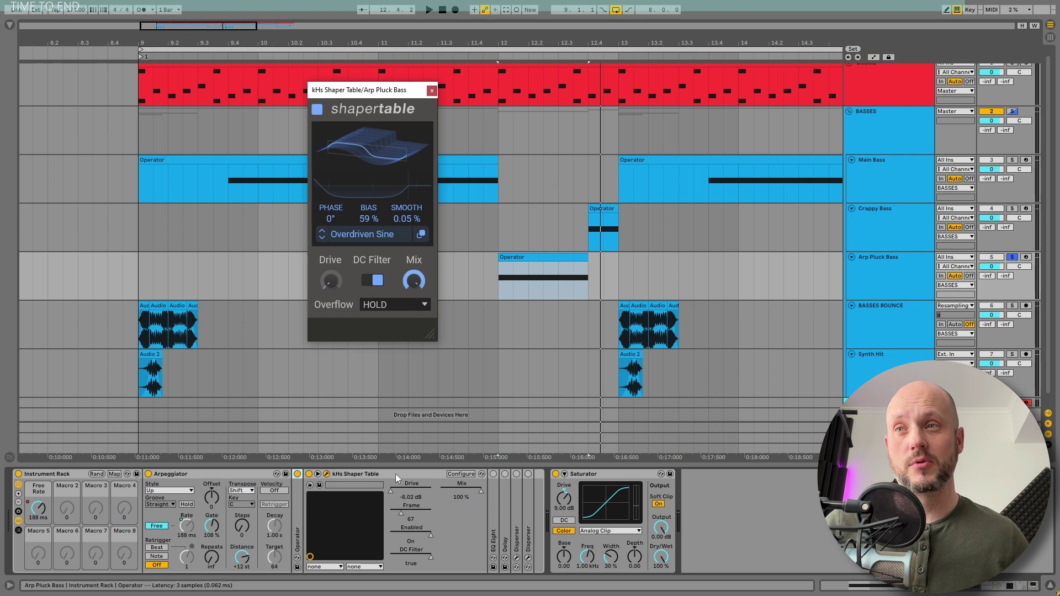
- Play the Arp Pluck Bass and examine its kHs Shaper Table, EQ Eight, Delay and Disperser devices in turn
{"action": "key", "text": "space"}
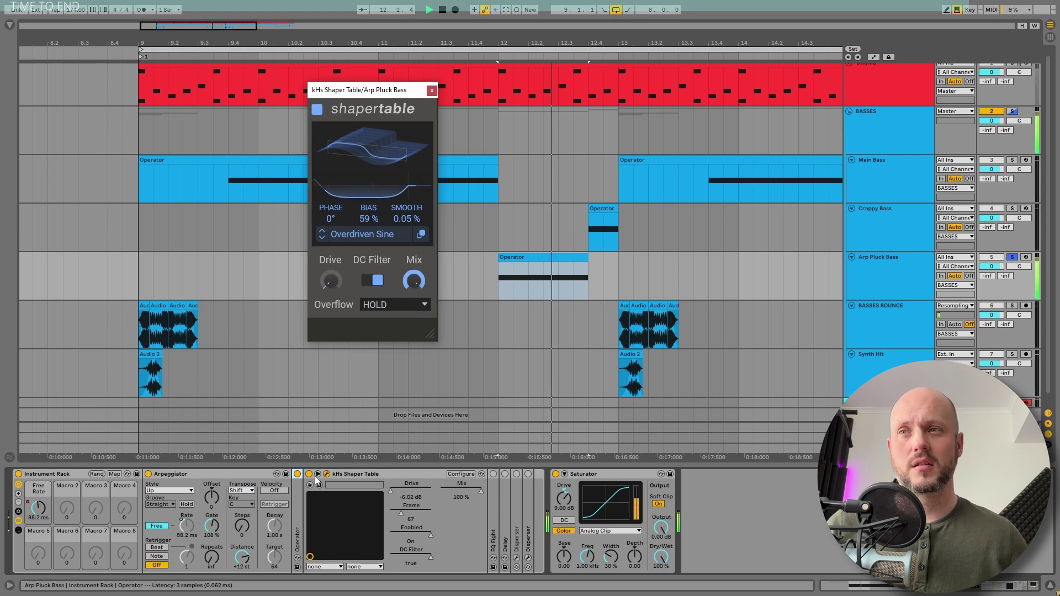
{"action": "key", "text": "space"}
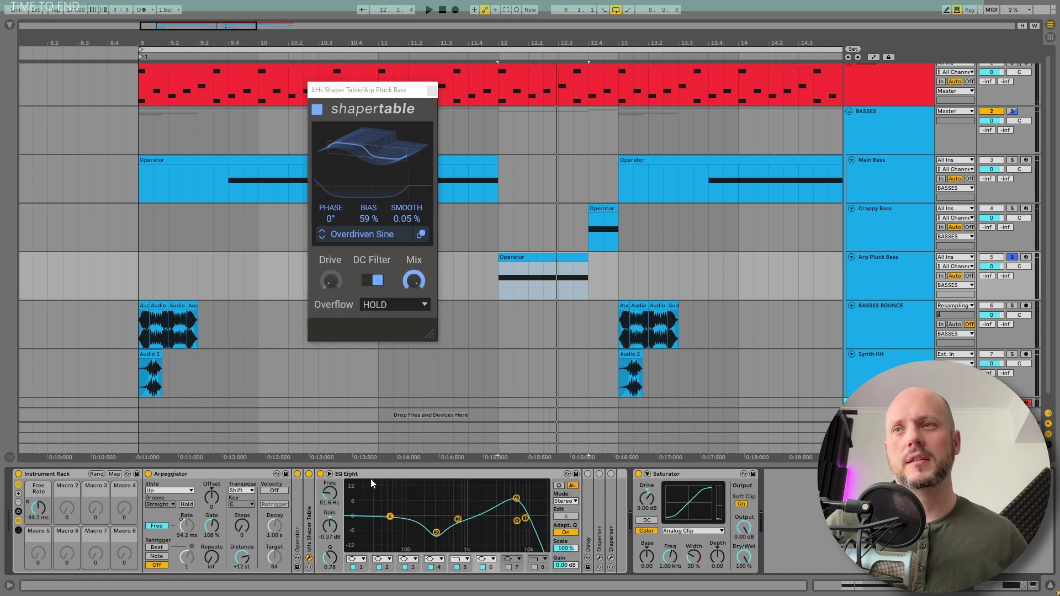
{"action": "key", "text": "space"}
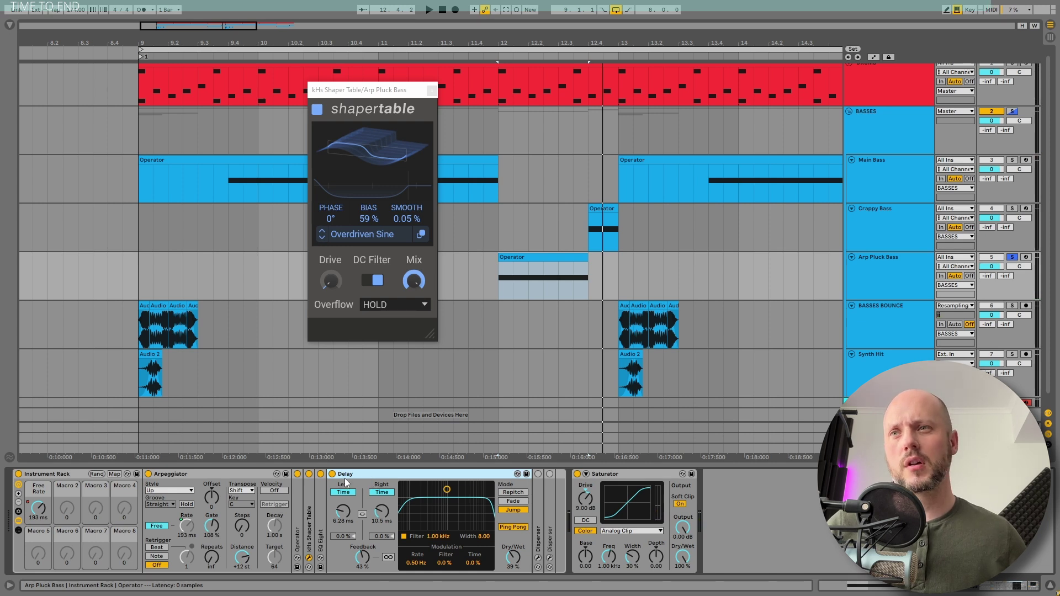
{"action": "left_click", "coordinate": [354, 474]}
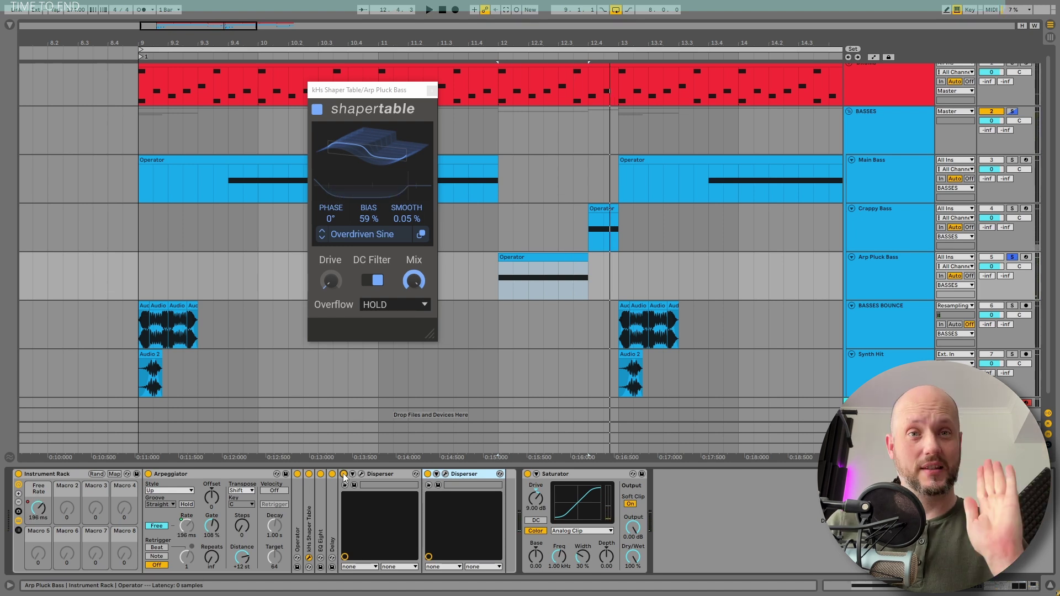
- Unsolo Arp Pluck Bass, solo Crappy Bass, and play its Operator clip from position 12.4.1
{"action": "key", "text": "space"}
{"action": "left_click", "coordinate": [1012, 258]}
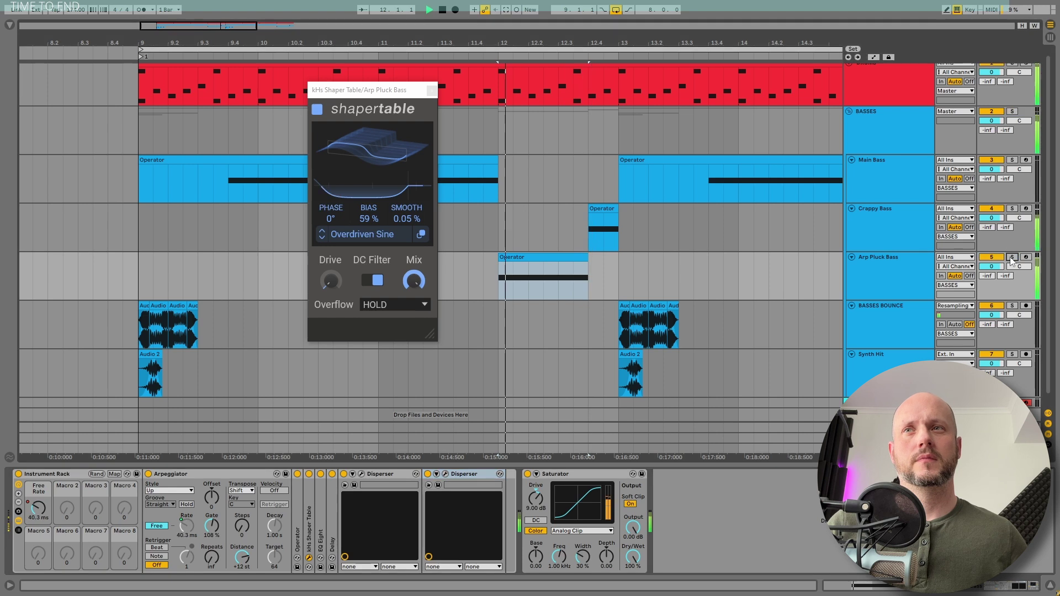
{"action": "left_click", "coordinate": [883, 231]}
{"action": "key", "text": "s"}
{"action": "key", "text": "space"}
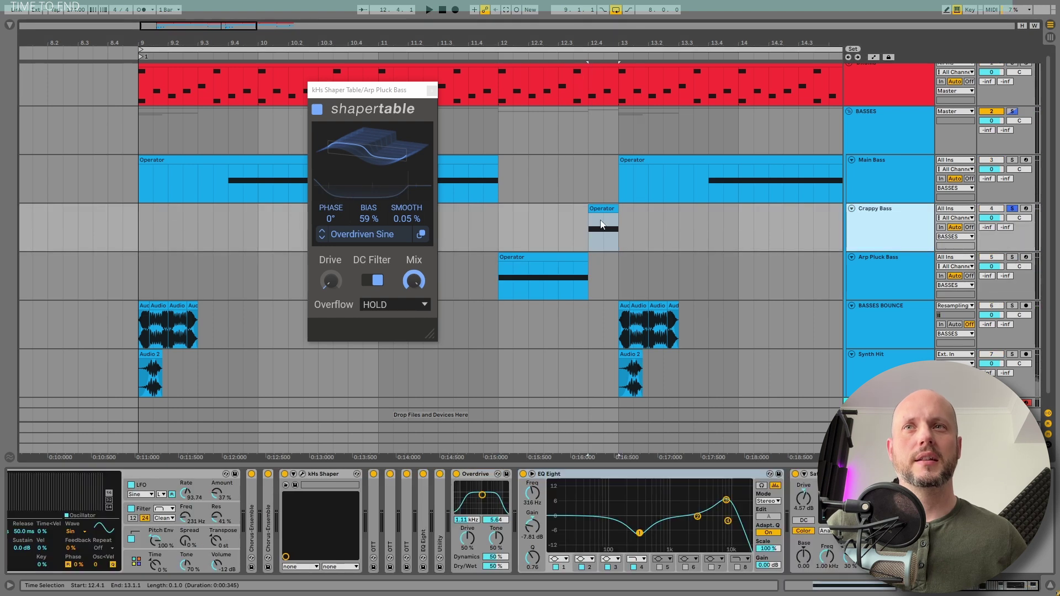
{"action": "left_click", "coordinate": [599, 211]}
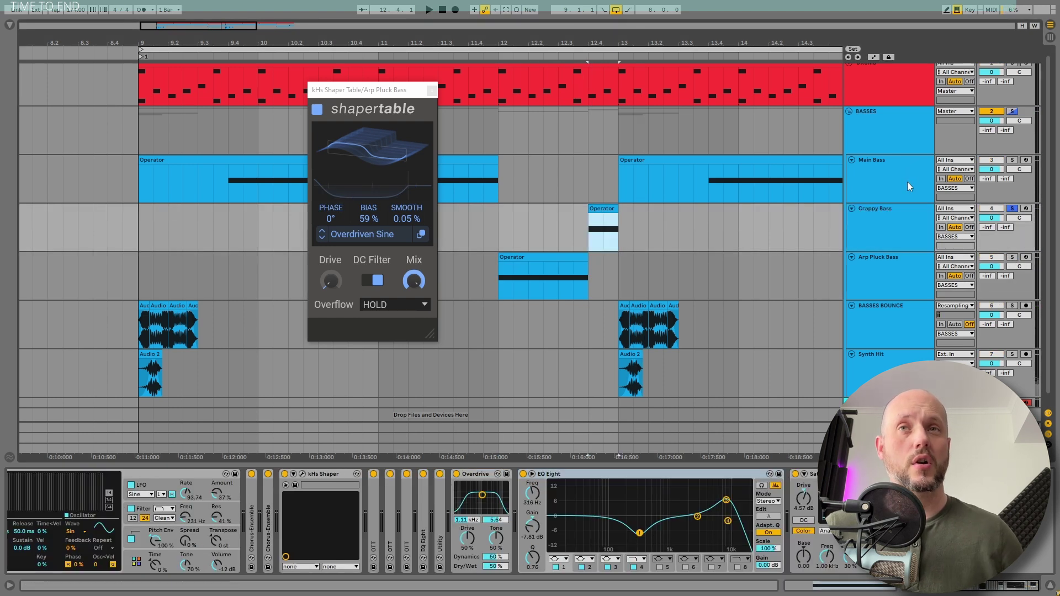
{"action": "key", "text": "space"}
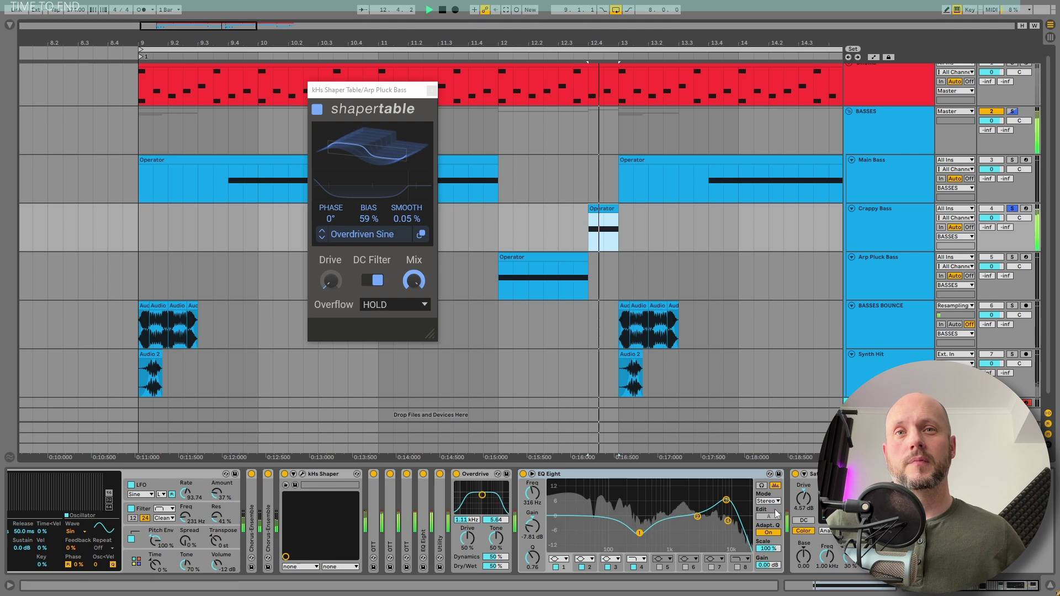
{"action": "key", "text": "space"}
{"action": "key", "text": "space"}
- Examine the Crappy Bass Operator's oscillators and LFO settings while replaying its clip
{"action": "left_click_drag", "start_coordinate": [834, 585], "coordinate": [795, 585]}
{"action": "key", "text": "space"}
{"action": "left_click", "coordinate": [110, 558]}
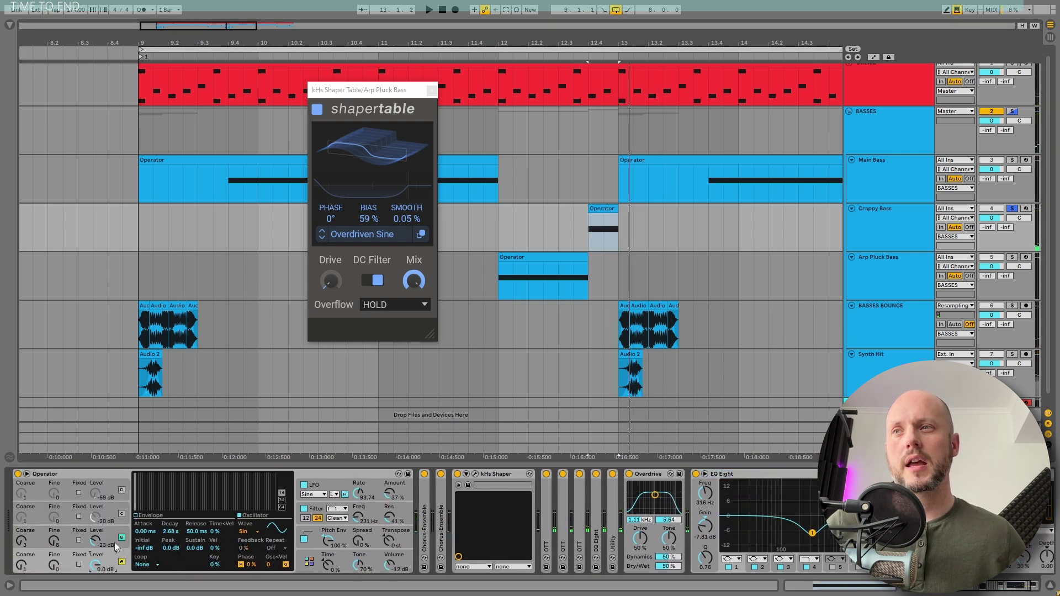
{"action": "left_click", "coordinate": [110, 537]}
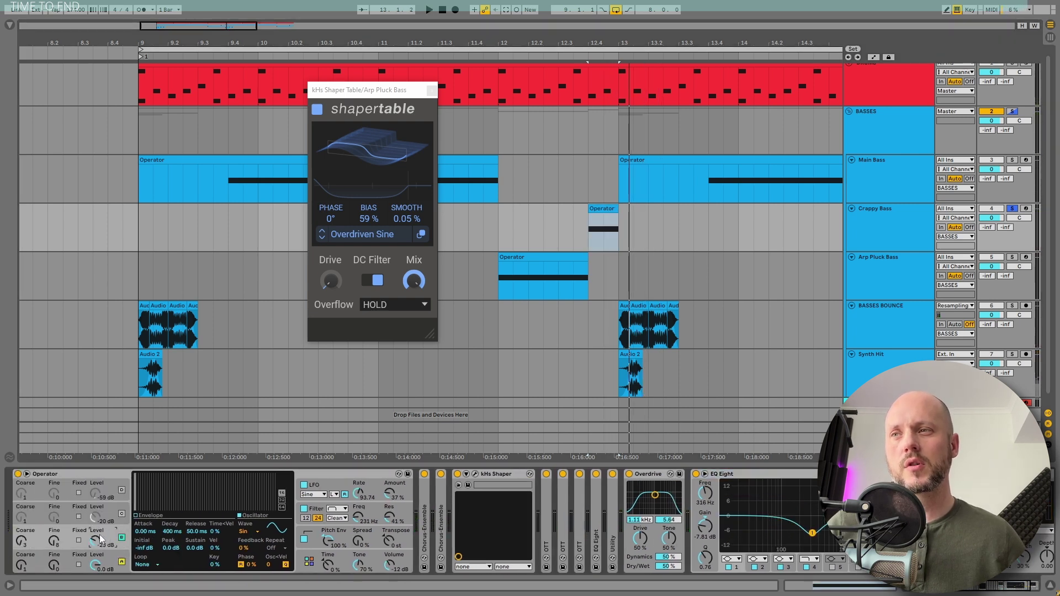
{"action": "left_click", "coordinate": [339, 486]}
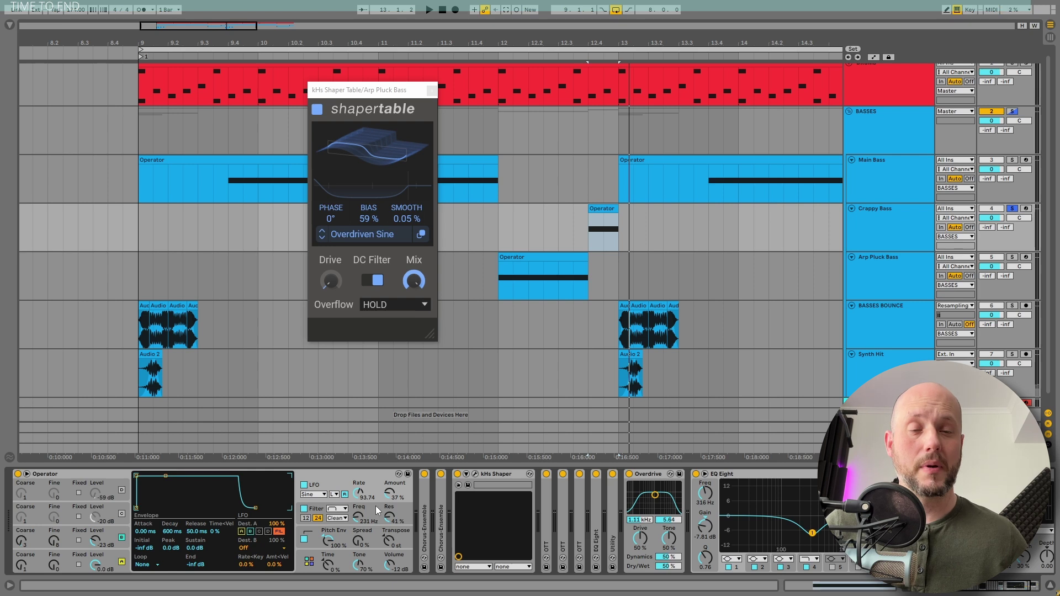
{"action": "key", "text": "space"}
{"action": "key", "text": "space"}
{"action": "key", "text": "space"}
{"action": "key", "text": "space"}
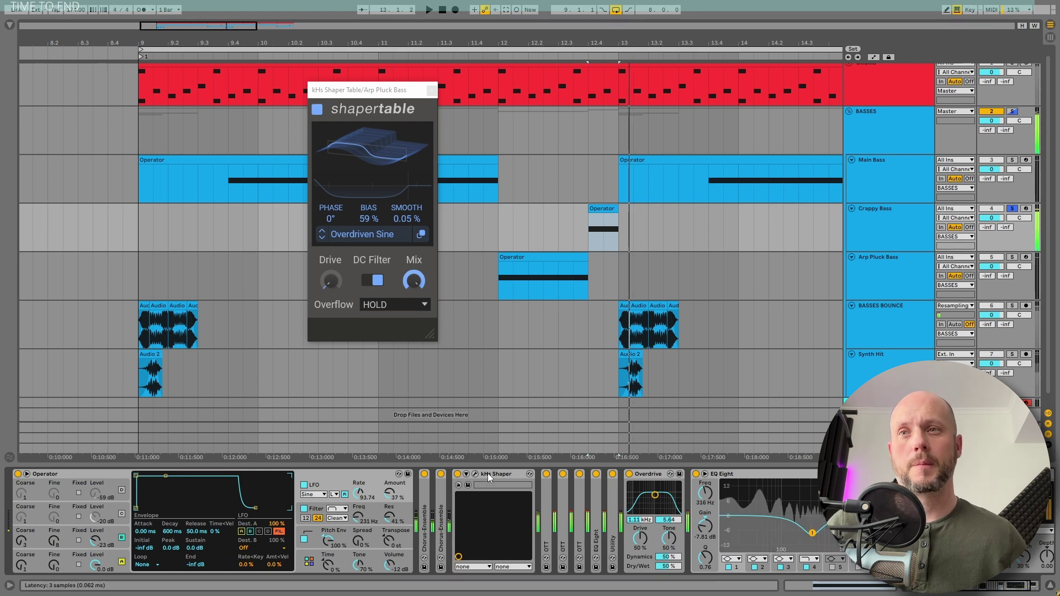
- Inspect the kHs Shaper on Crappy Bass, close its window, and hide the kHs Shaper Table window
{"action": "left_click", "coordinate": [474, 474]}
{"action": "left_click_drag", "start_coordinate": [775, 129], "coordinate": [698, 108]}
{"action": "left_click", "coordinate": [727, 101]}
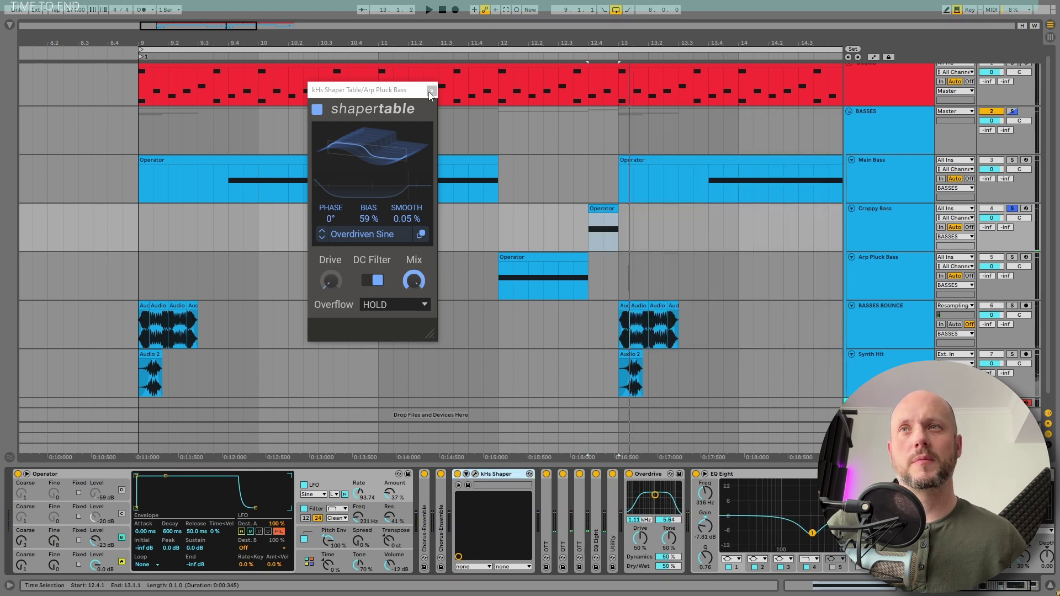
{"action": "key", "text": "ctrl+alt+p"}
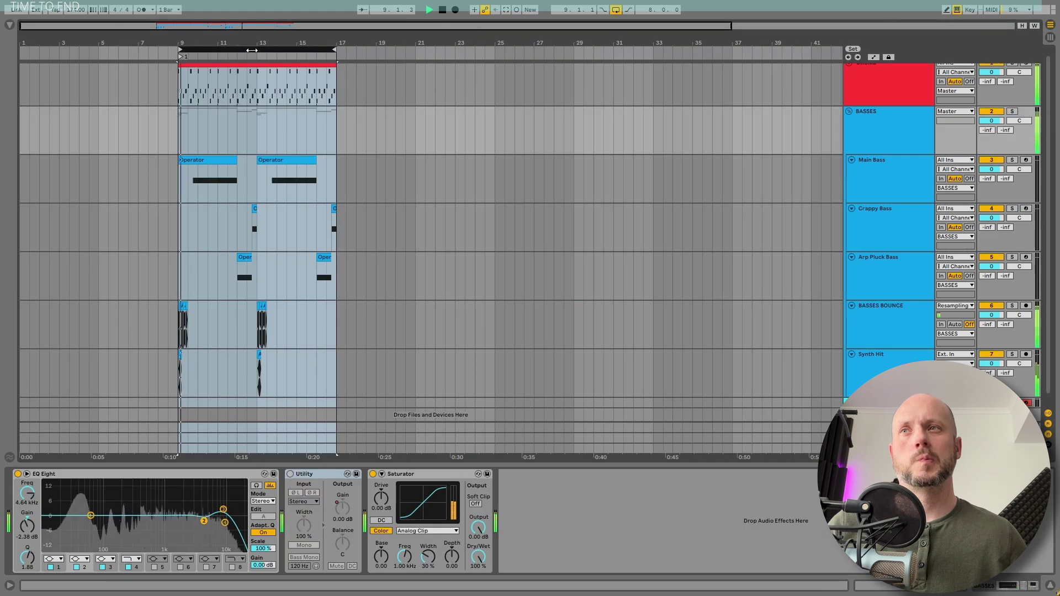